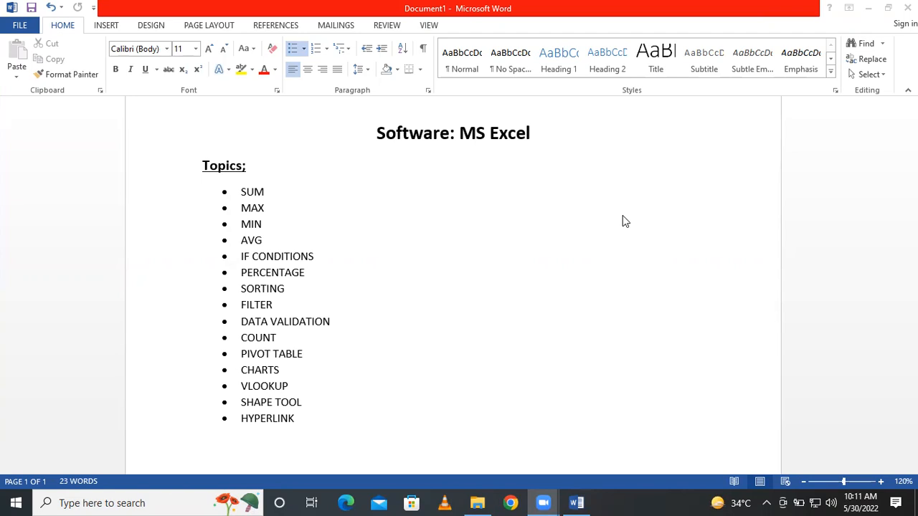
left_click(490, 503)
double_click(807, 179)
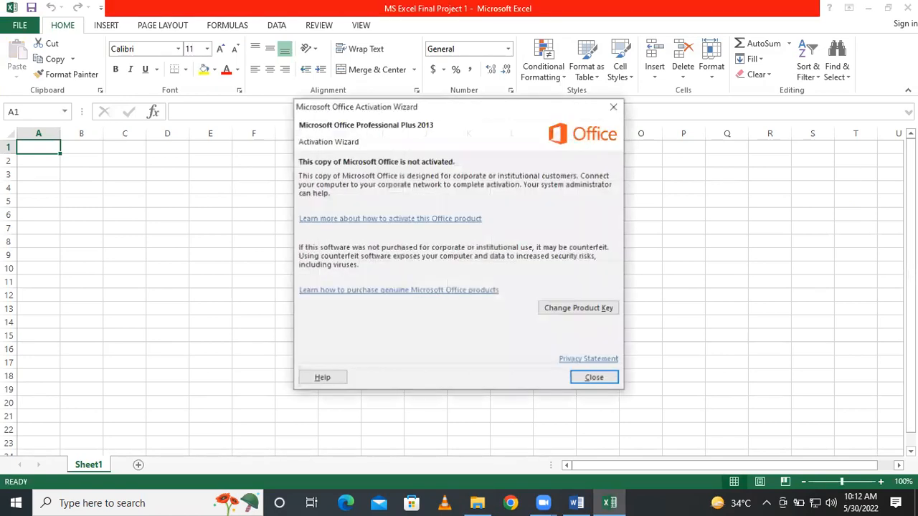
left_click(615, 108)
left_click(908, 8)
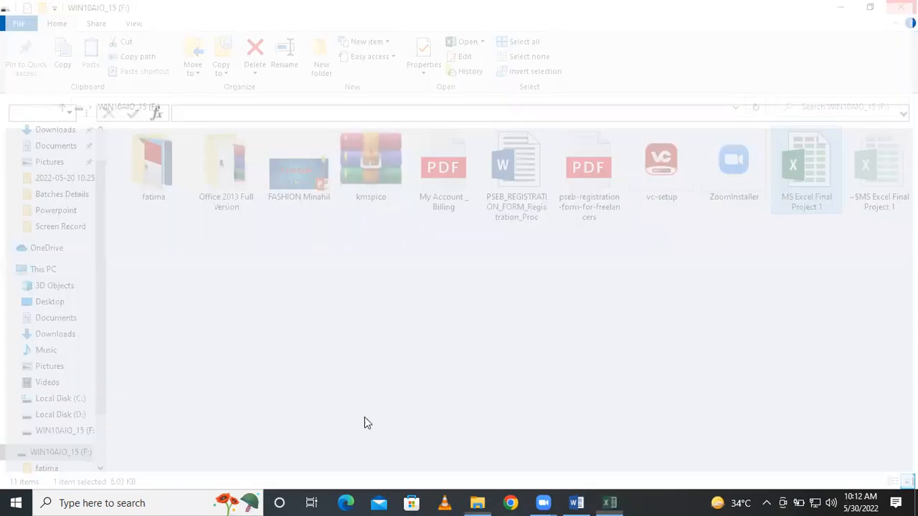
left_click(902, 7)
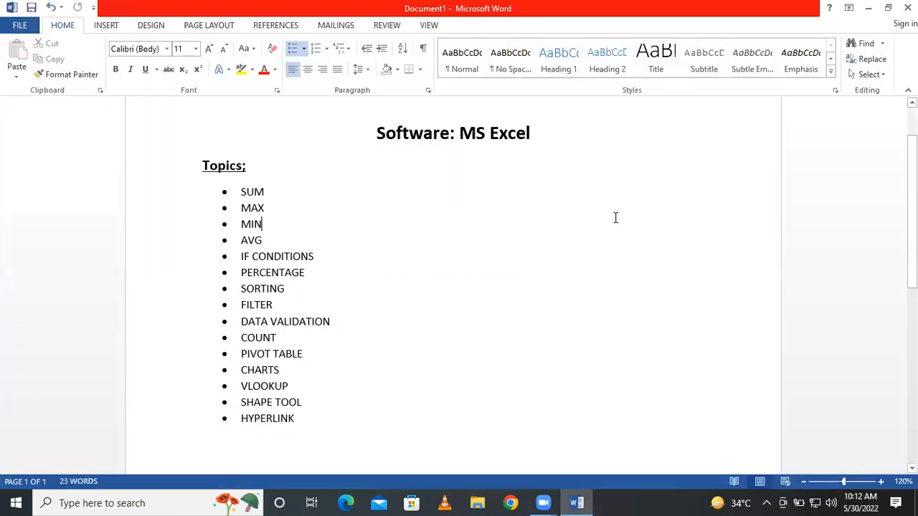
- Launch Excel 2013 and dismiss the activation notice
left_click(3, 498)
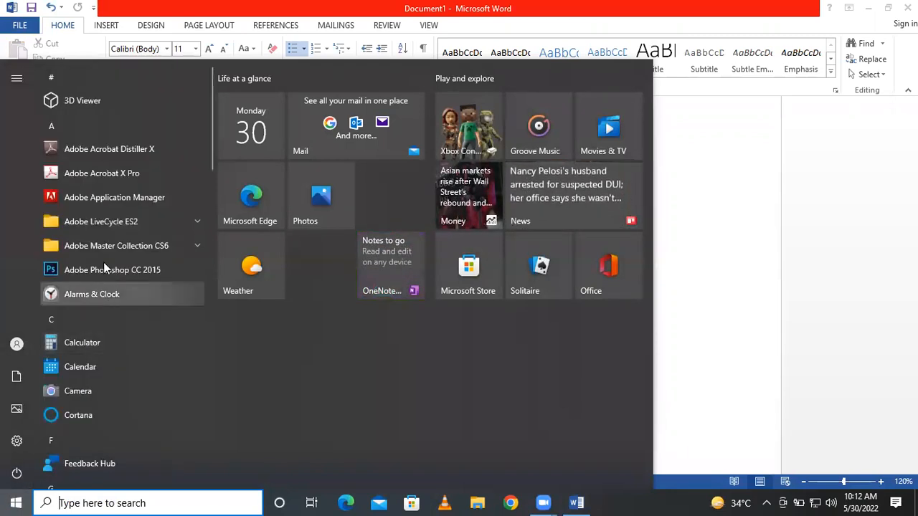
scroll(155, 296, "down", 2)
scroll(155, 296, "down", 4)
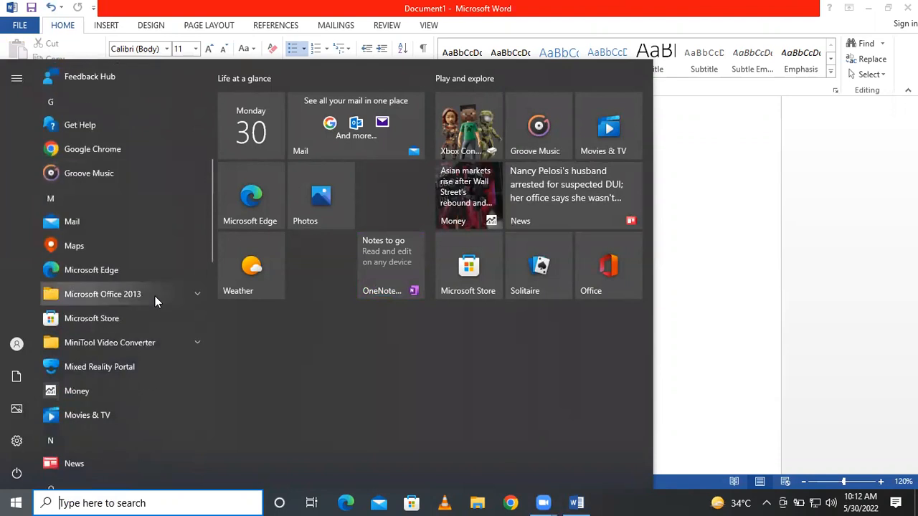
left_click(168, 294)
scroll(149, 292, "down", 1)
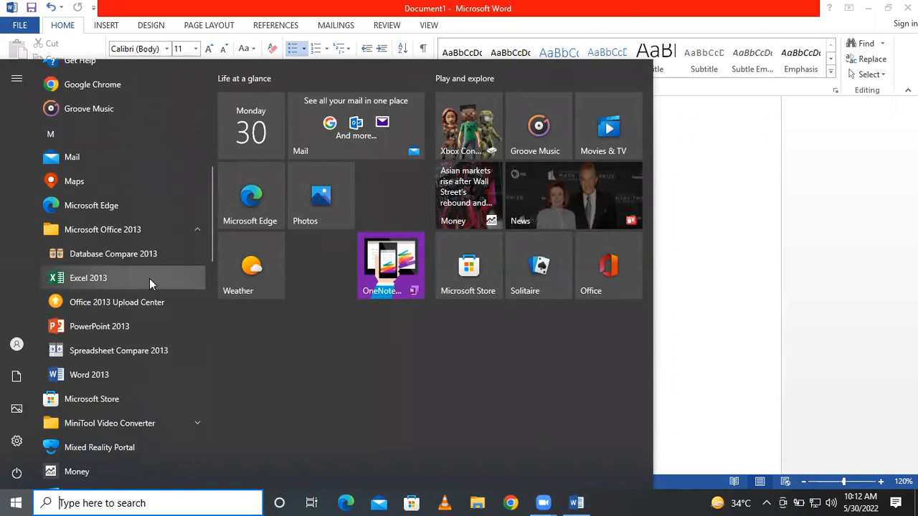
left_click(149, 278)
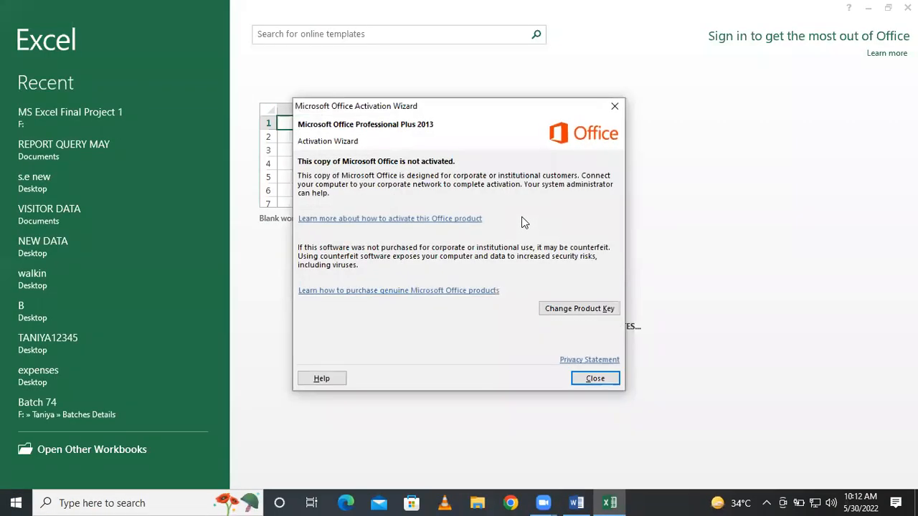
left_click(616, 107)
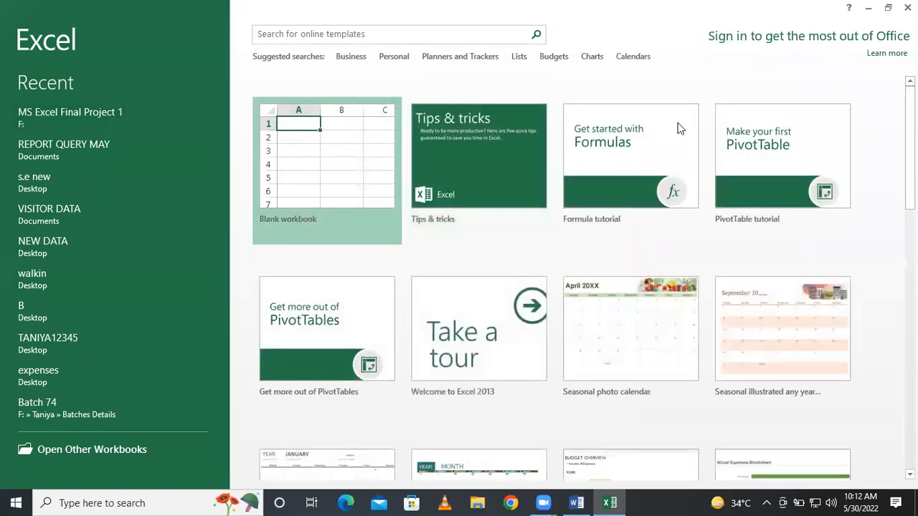
- Browse the gallery of Excel templates for calendars, budgets, invoices, schedules and reports
scroll(524, 351, "down", 1)
scroll(525, 350, "down", 5)
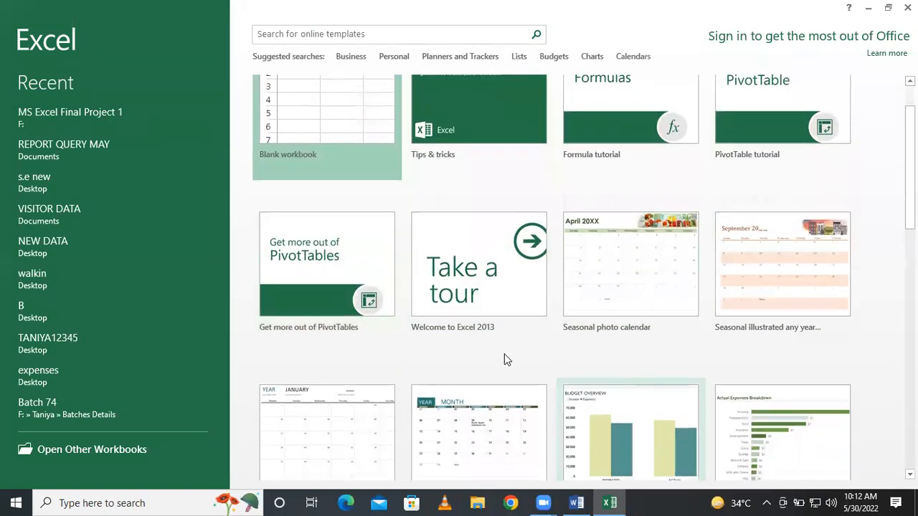
scroll(731, 322, "down", 5)
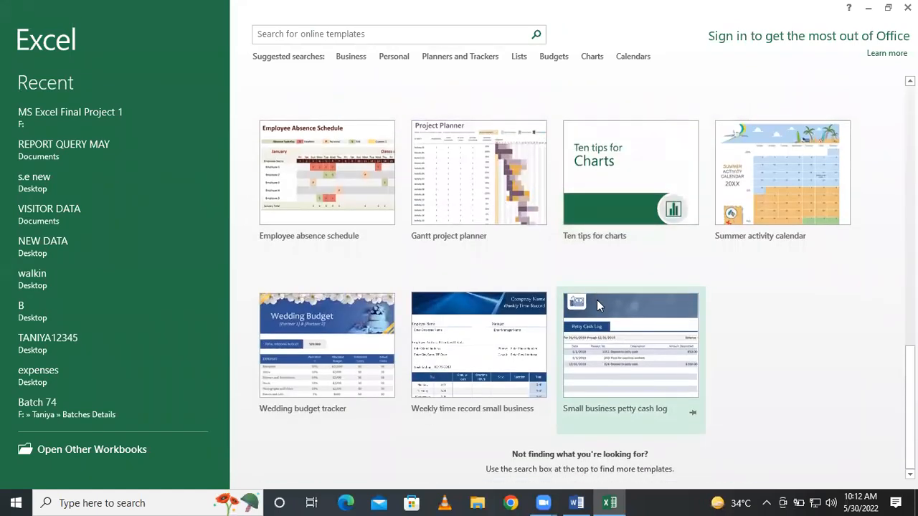
scroll(596, 300, "up", 4)
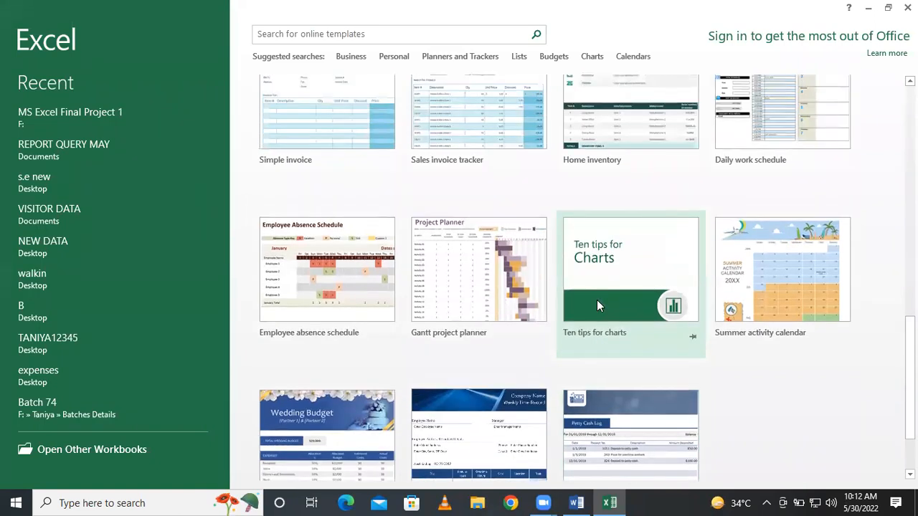
scroll(596, 300, "up", 6)
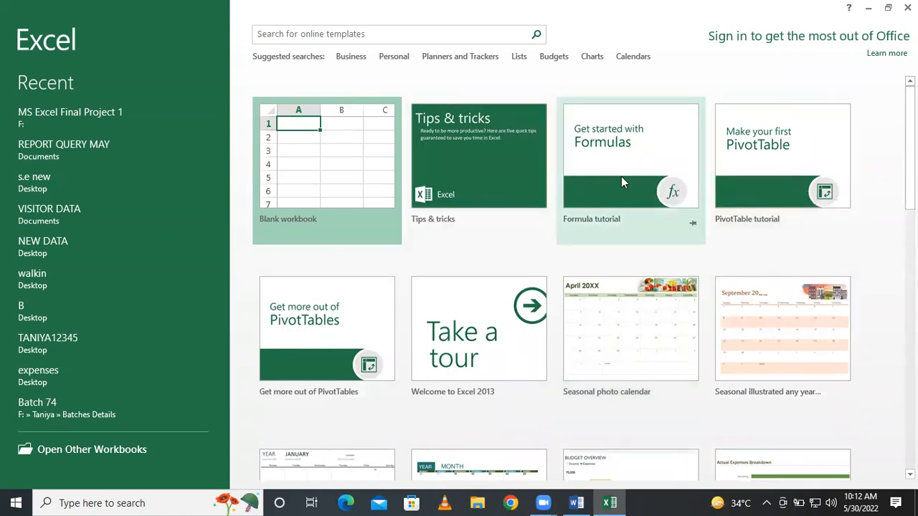
scroll(636, 246, "down", 3)
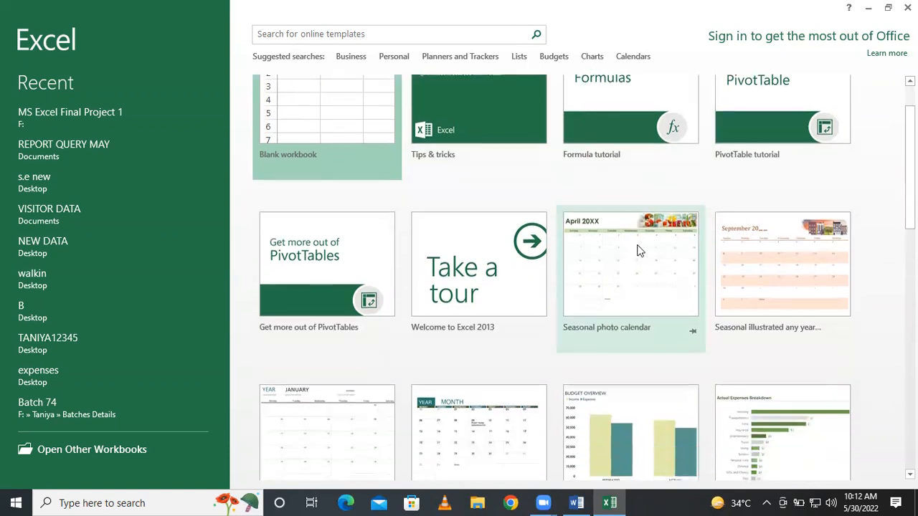
scroll(722, 249, "down", 2)
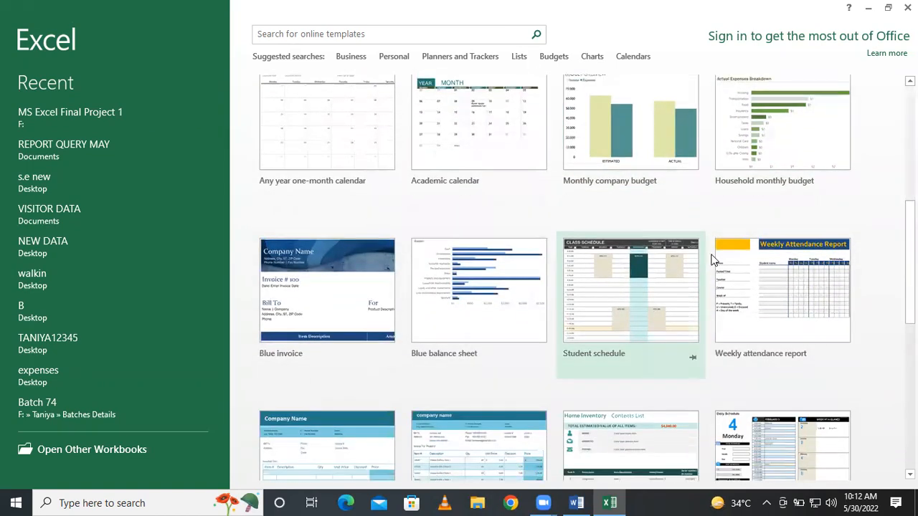
- Create a workbook from the Weekly attendance report template and show its Weekly Attendance Report sheet
scroll(768, 277, "down", 1)
left_click(784, 186)
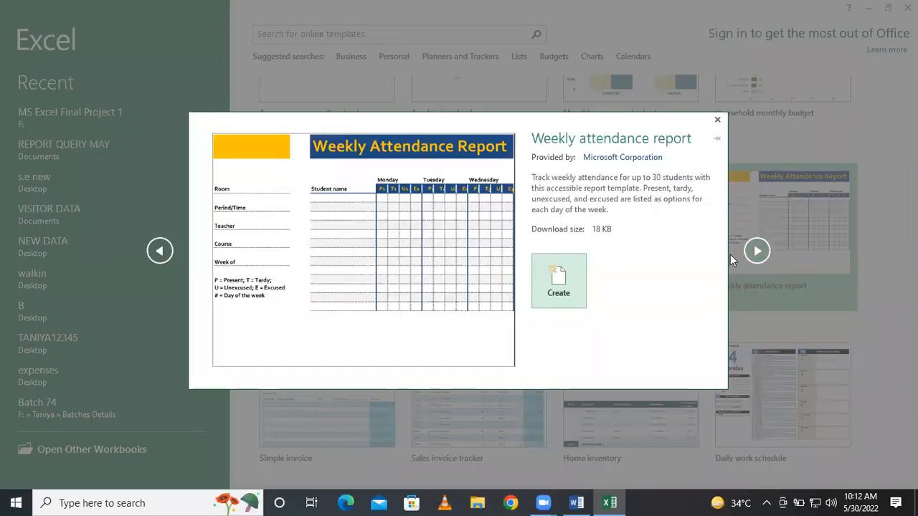
left_click(559, 280)
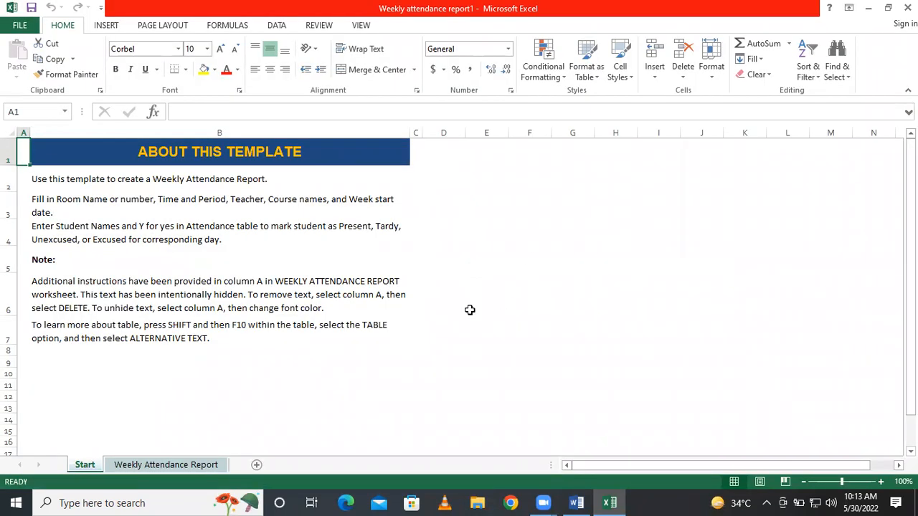
left_click(165, 465)
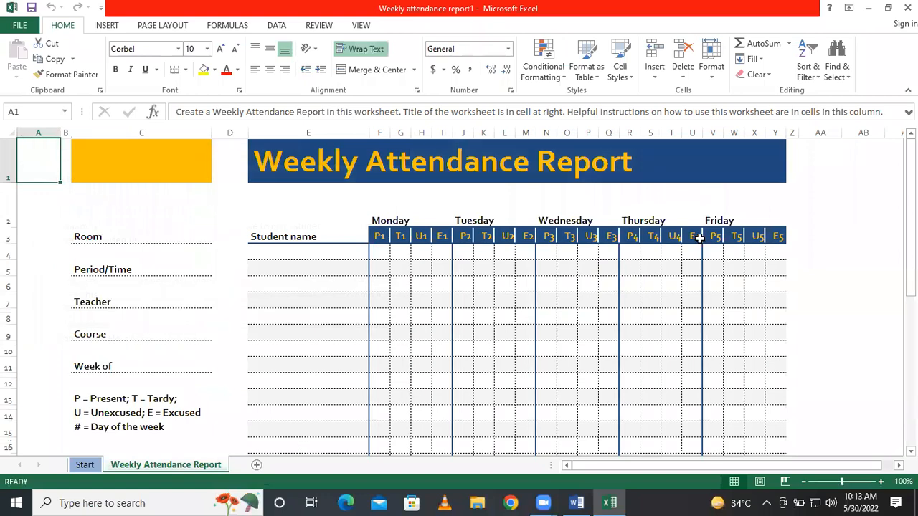
- Examine the attendance table's full length, its student name rows and its Monday columns
scroll(678, 277, "down", 1)
scroll(681, 275, "down", 1)
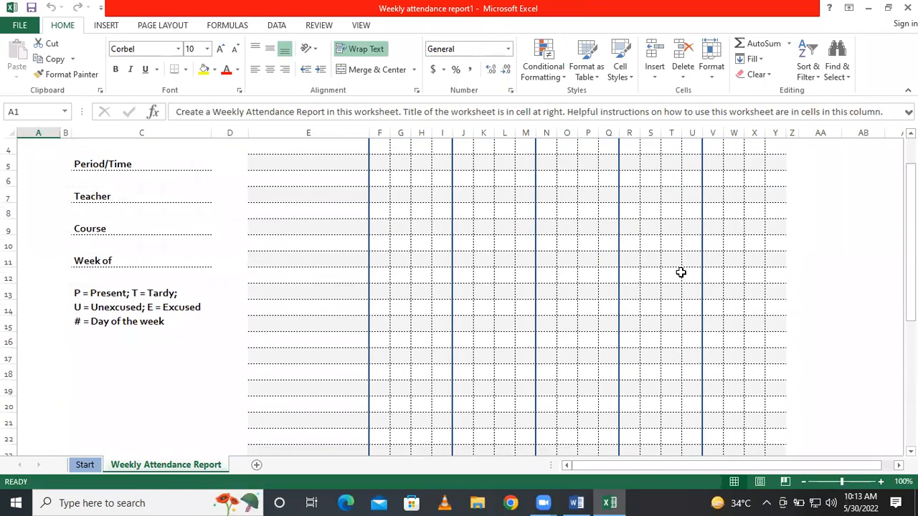
scroll(680, 275, "up", 2)
scroll(681, 273, "down", 2)
scroll(681, 273, "down", 12)
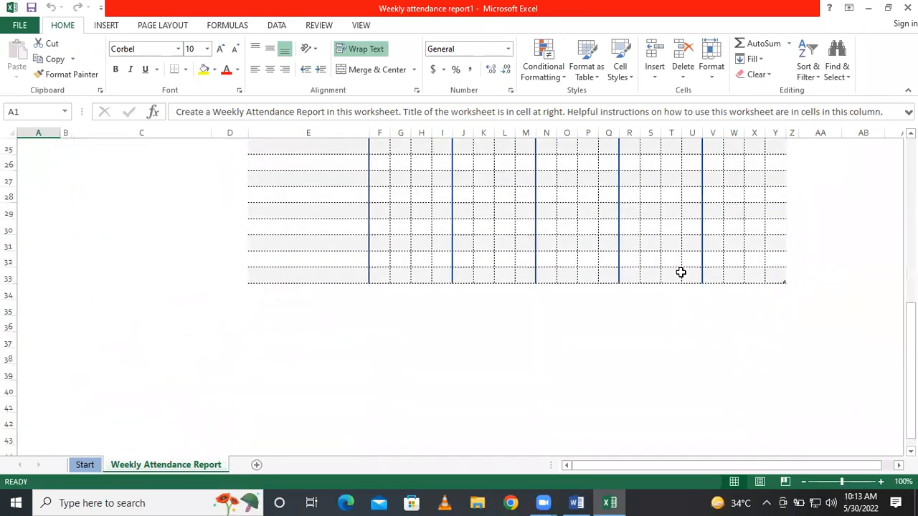
scroll(681, 271, "up", 15)
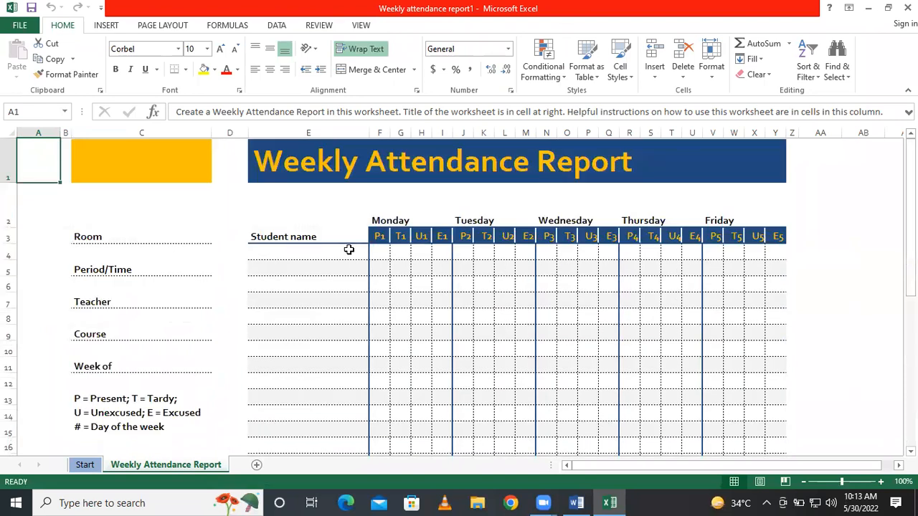
left_click(348, 284)
left_click(345, 317)
left_click(343, 366)
left_click(344, 396)
left_click(379, 266)
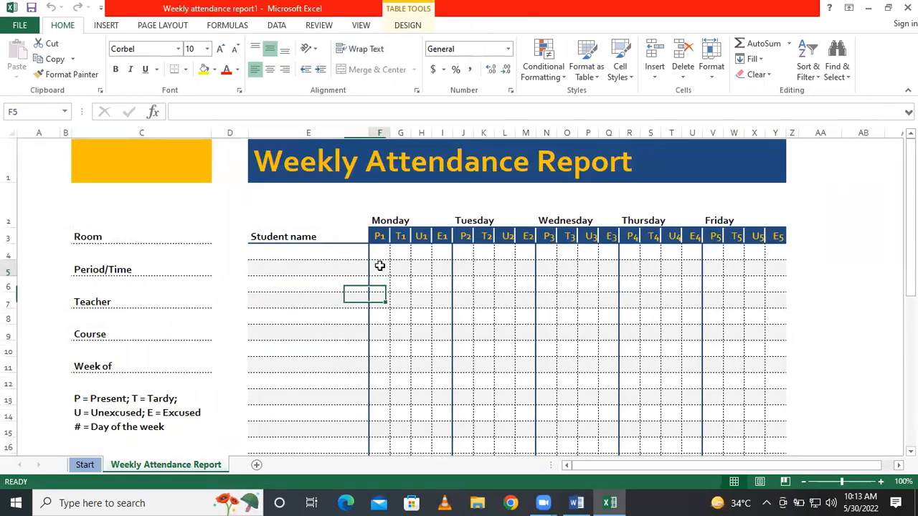
left_click(402, 254)
left_click(438, 253)
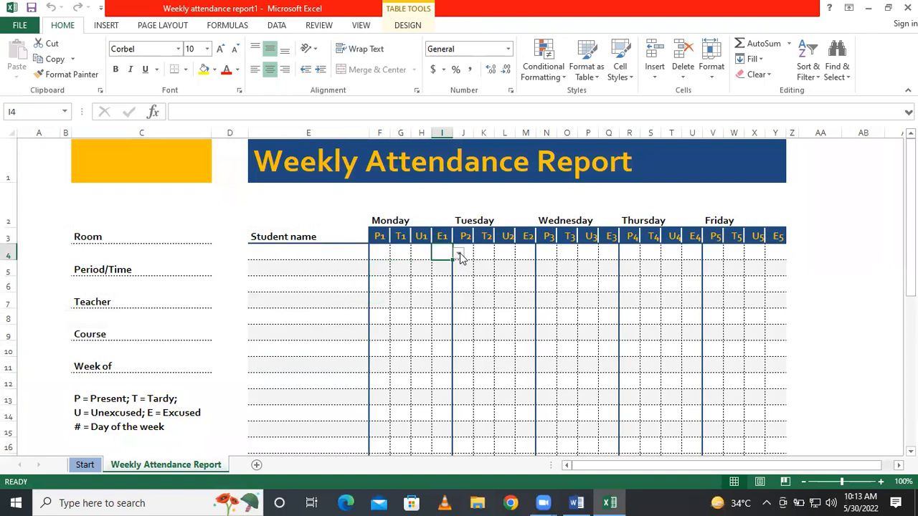
- Inspect the choices offered in the Monday attendance cells of the first student row
left_click(459, 254)
left_click(426, 254)
left_click(437, 254)
left_click(402, 256)
left_click(438, 255)
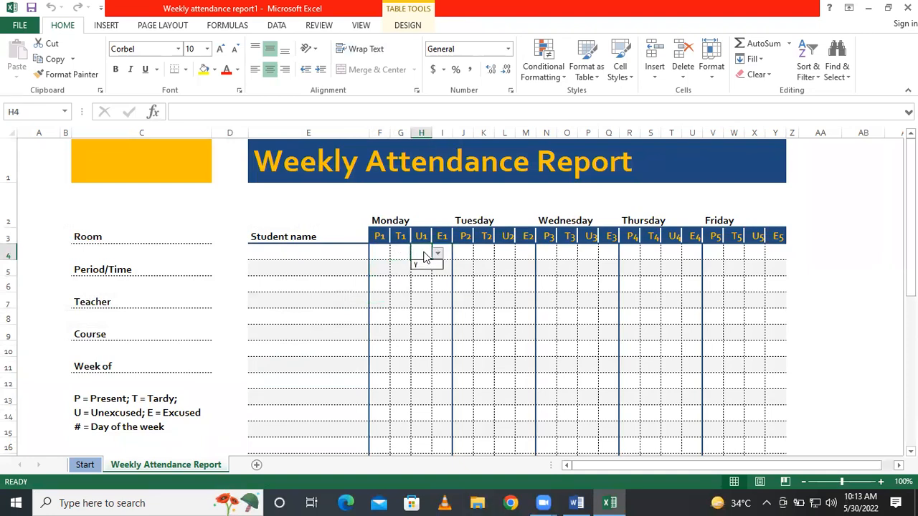
left_click(393, 246)
left_click(385, 248)
left_click(395, 253)
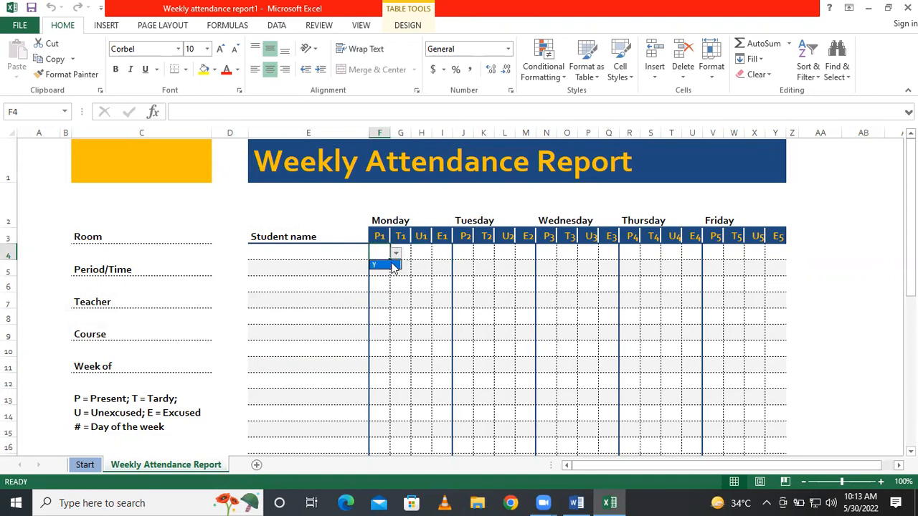
left_click(431, 250)
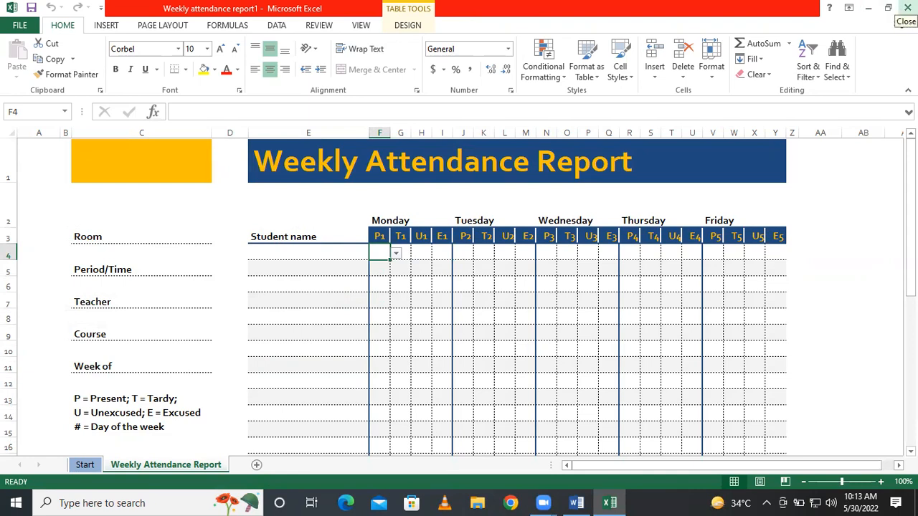
- Close the attendance report without saving, and open the MS Excel Final Project 1 workbook at cell A1, dismissing the activation notice
left_click(908, 7)
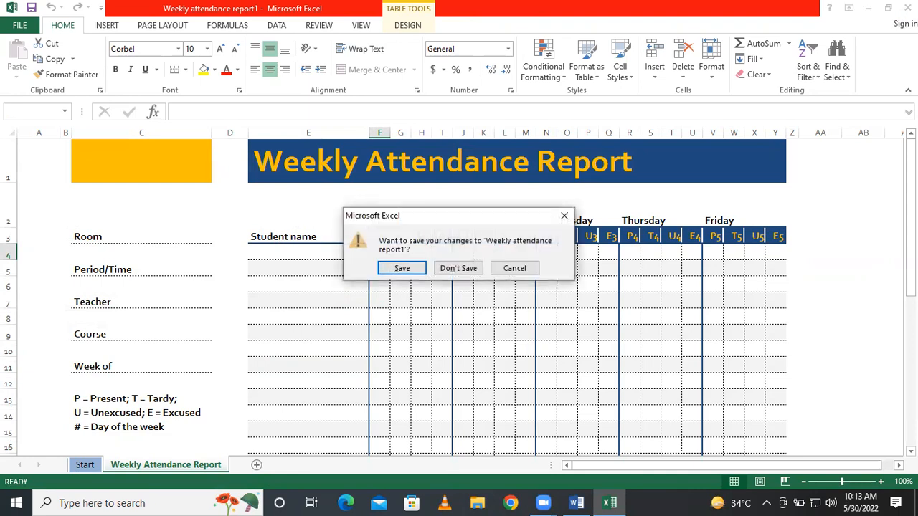
left_click(465, 267)
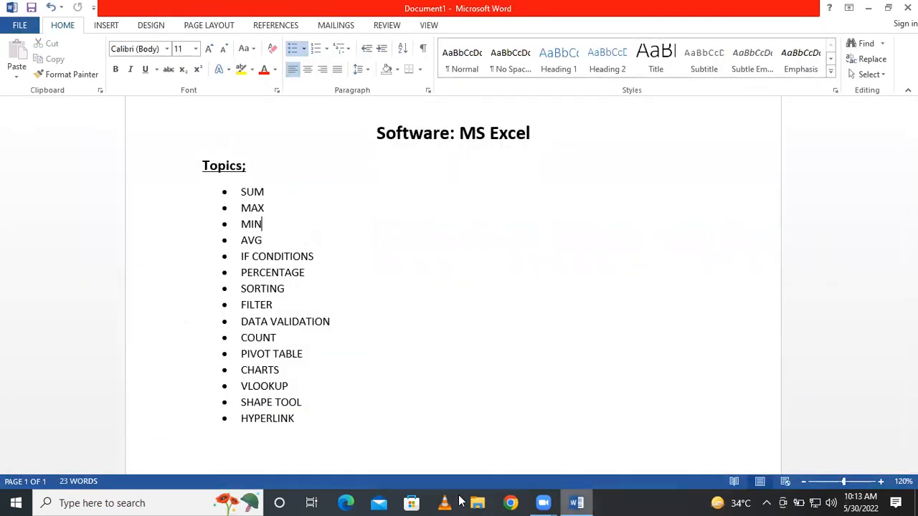
left_click(480, 503)
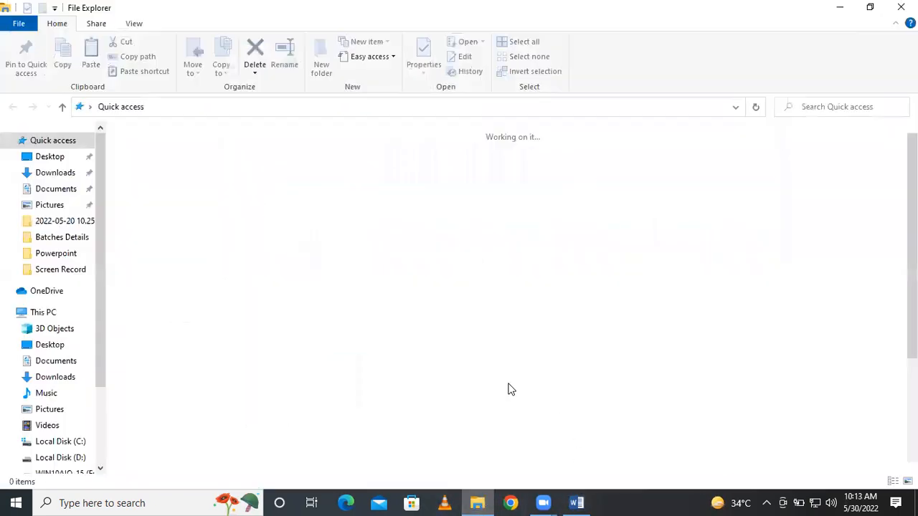
double_click(205, 276)
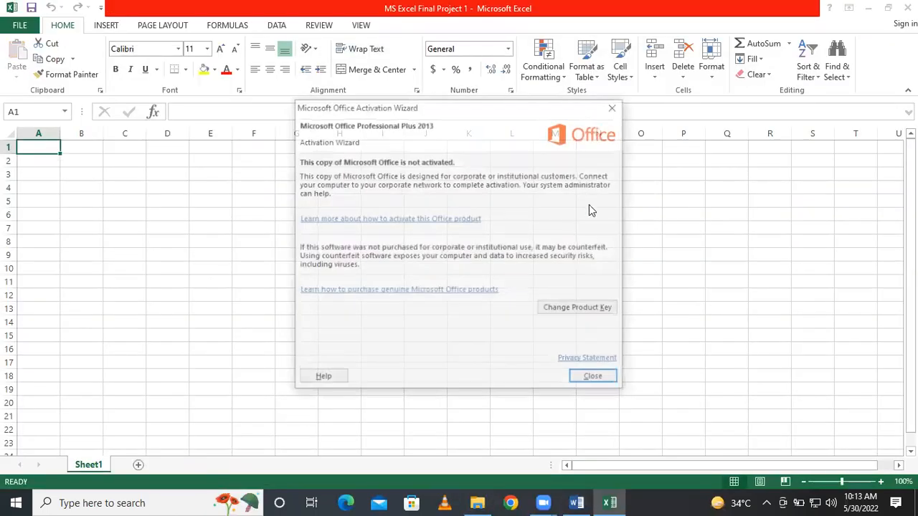
left_click(606, 378)
left_click(148, 160)
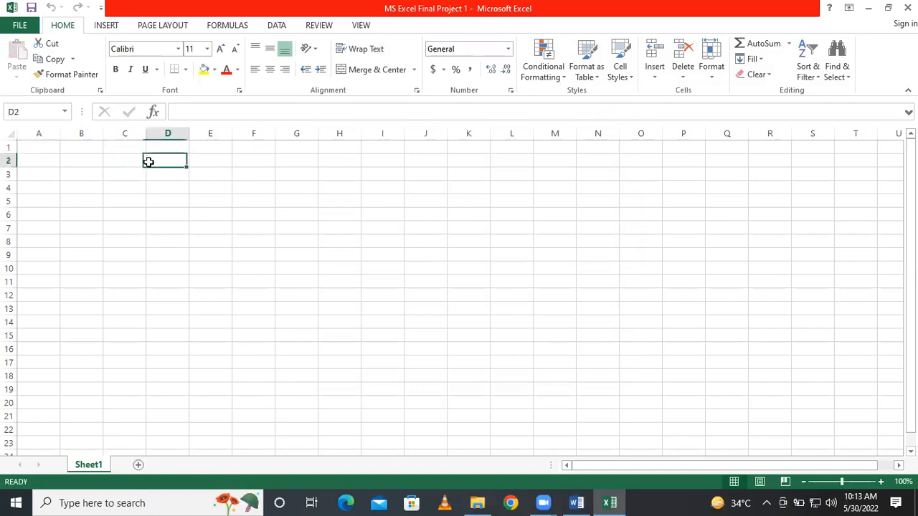
left_click(41, 152)
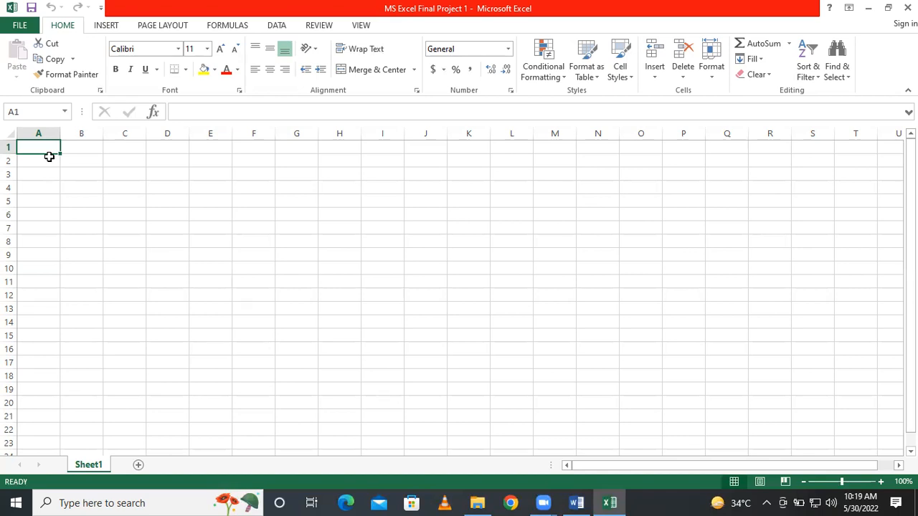
- Switch to the Word outline and add the centred line "Project : Allied School" beneath the "Software: MS Excel" heading
left_click(578, 502)
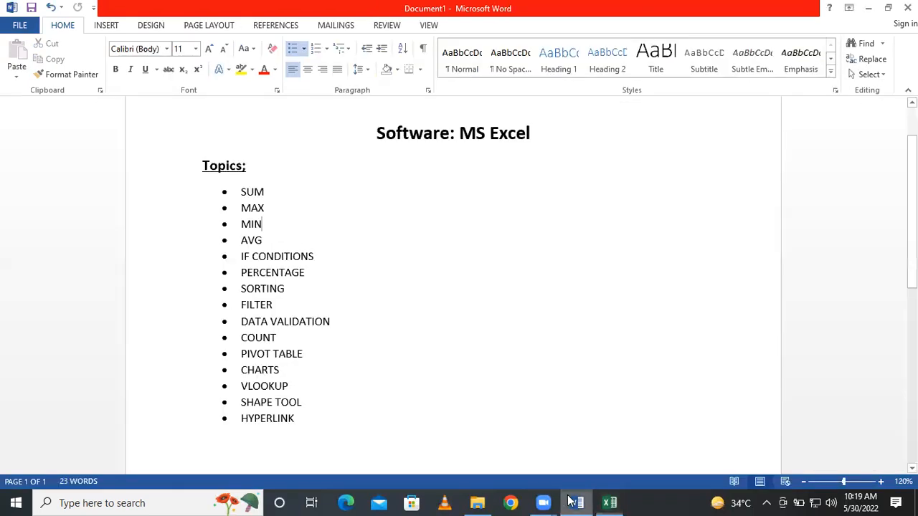
left_click(319, 159)
left_click(321, 154)
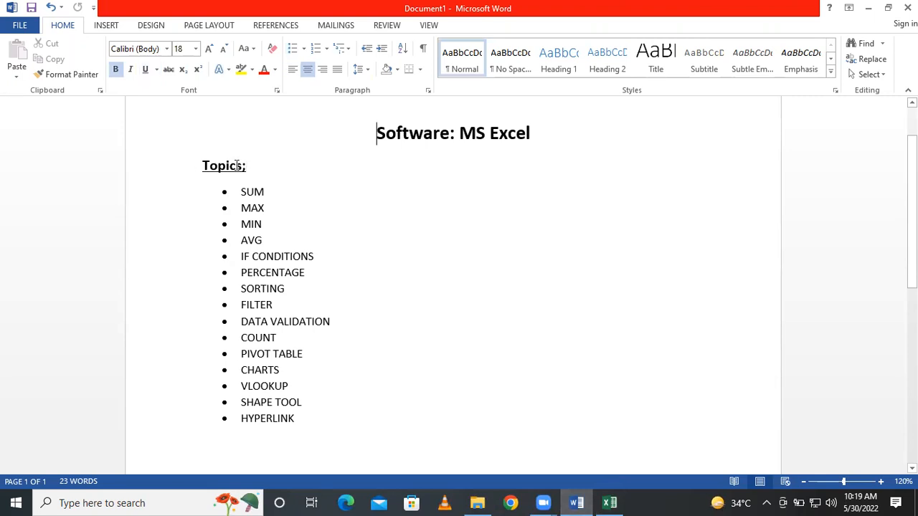
left_click(578, 146)
key("Return")
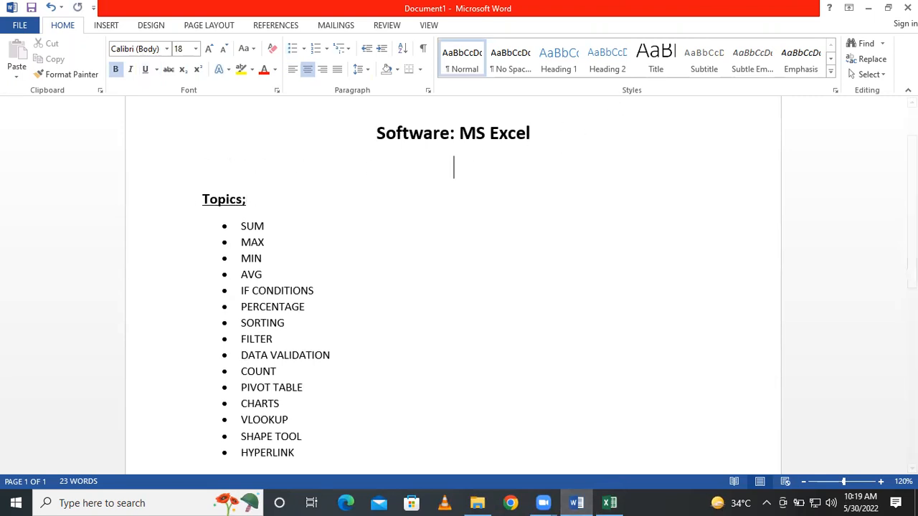
type("Project :")
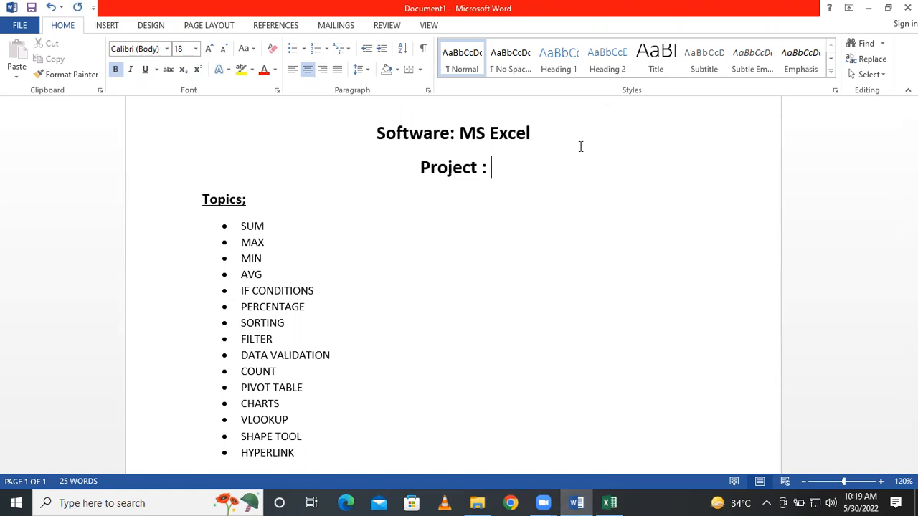
type(" All")
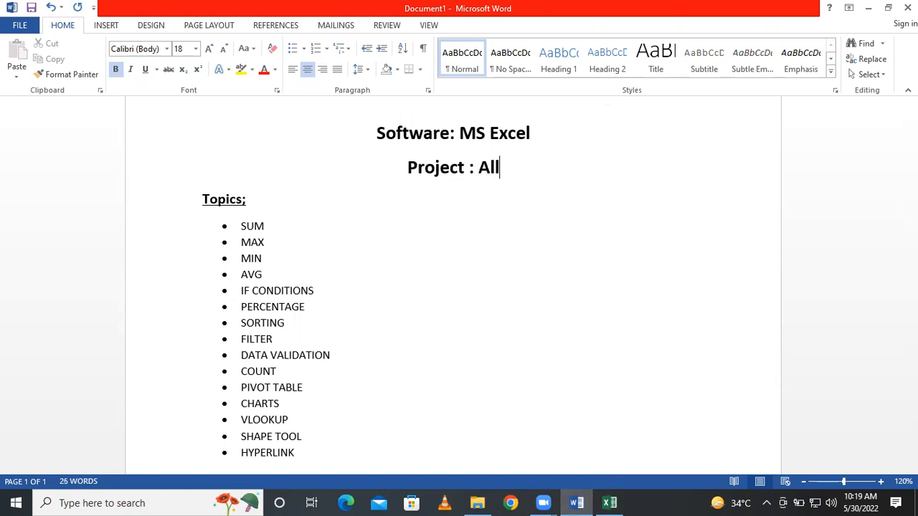
type("ied b")
key("BackSpace")
type("sC")
key("BackSpace")
key("BackSpace")
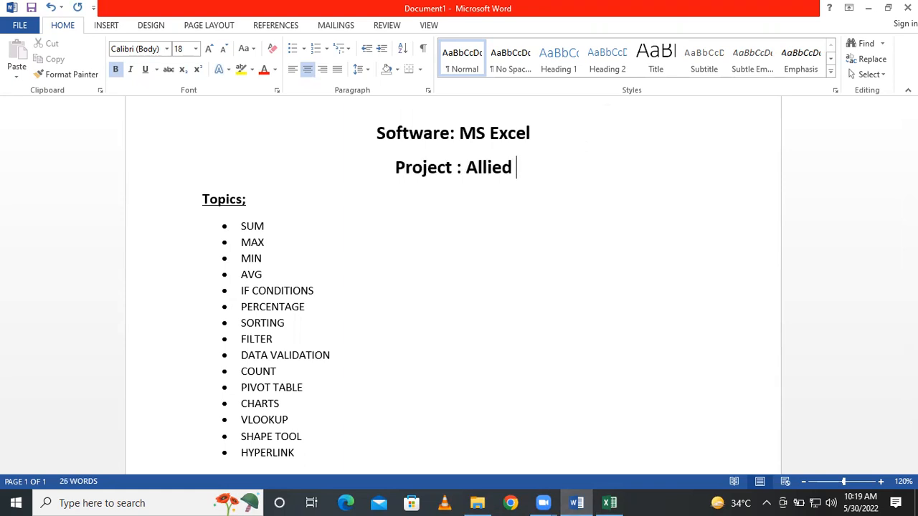
type("Sc")
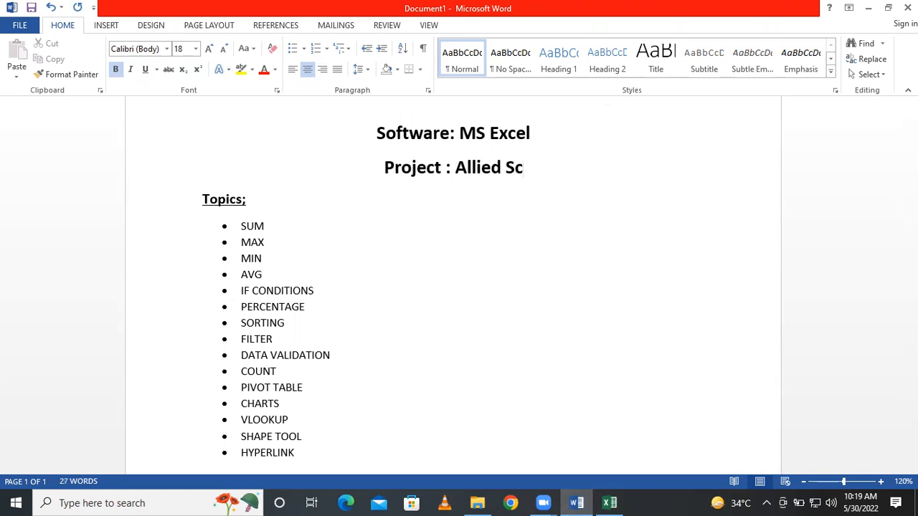
type("hool")
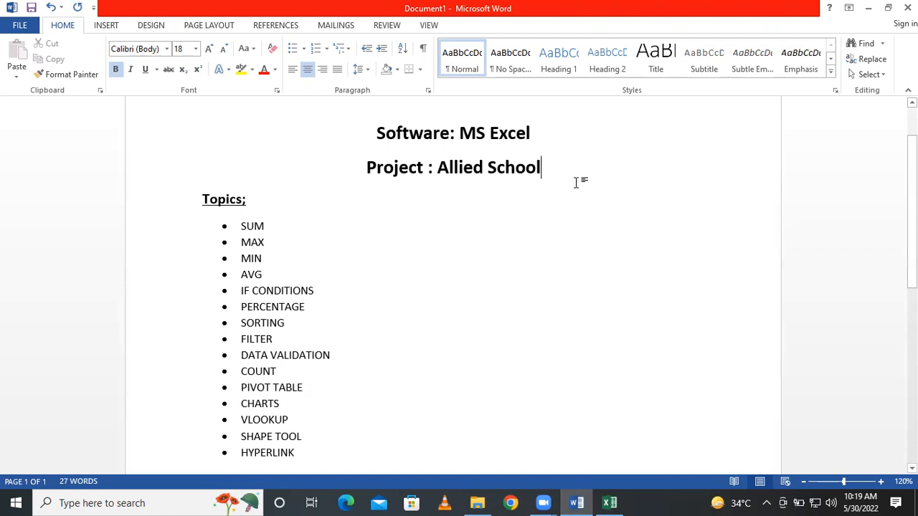
- Start a left-aligned numbered list under the project line at font size 12, with "Staff Members List" as its first item
key("Return")
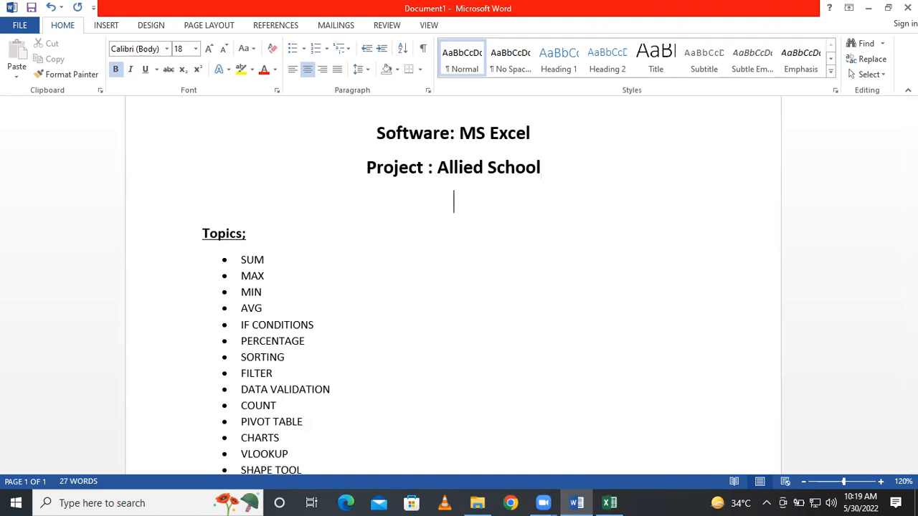
key("ctrl+l")
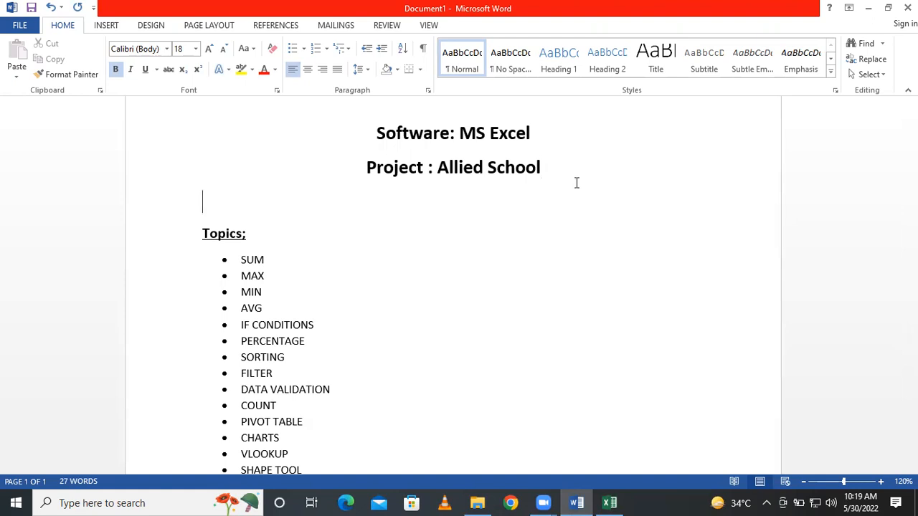
left_click(316, 48)
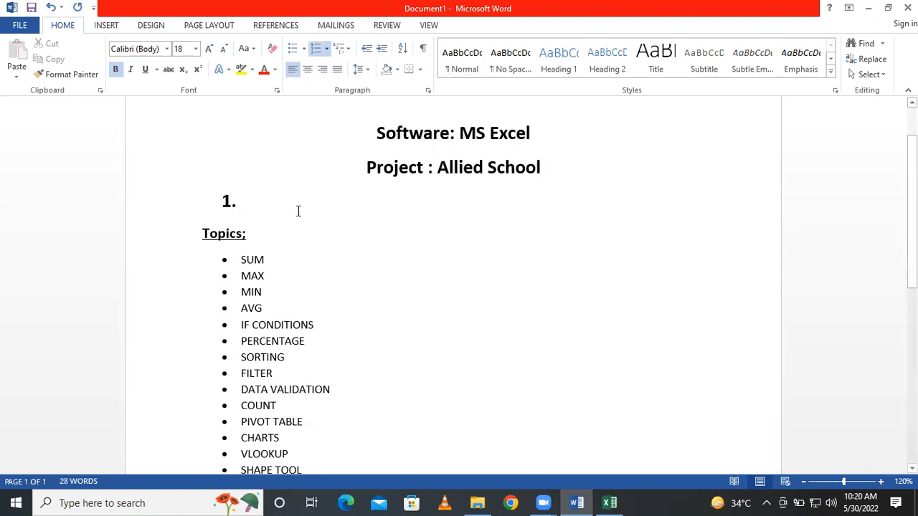
left_click(223, 50)
left_click(224, 50)
left_click(223, 51)
type("Sta")
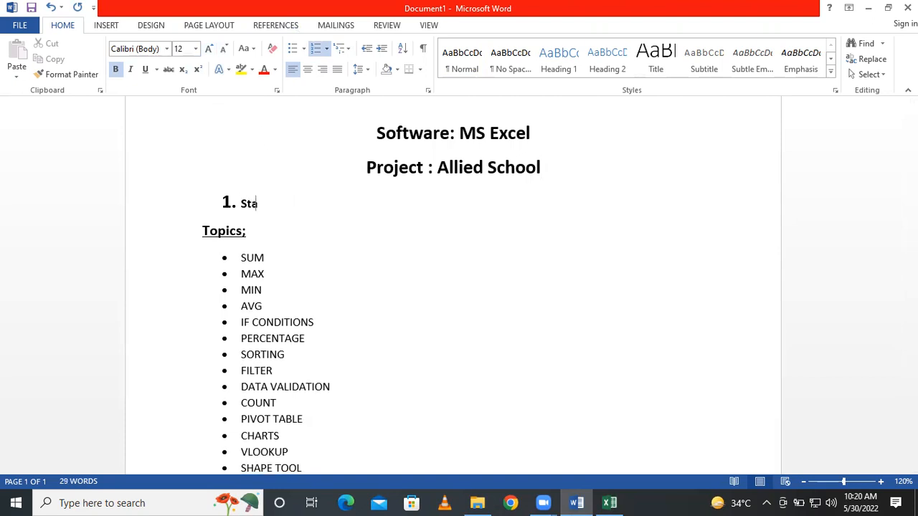
type("ff Members ")
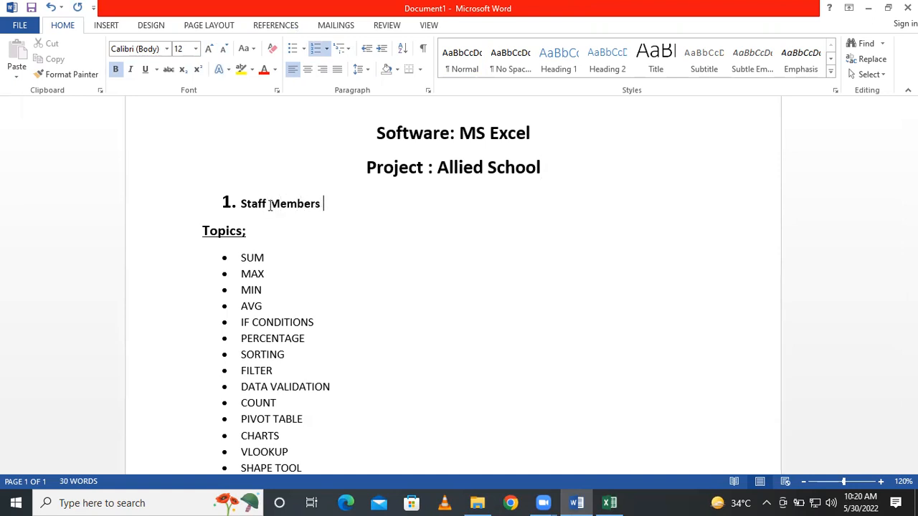
type("List")
- Add "Students List" and "Session / Time Period:" as the second and third items of the numbered list
key("Return")
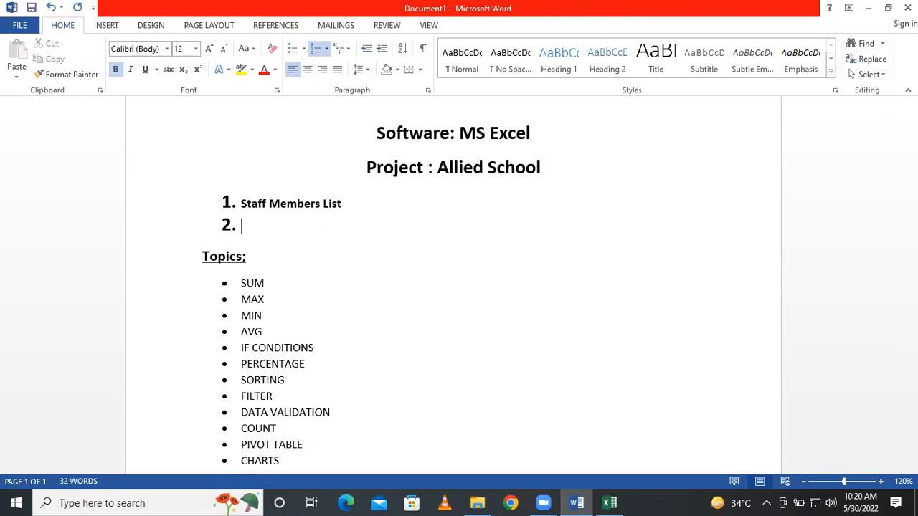
type("s")
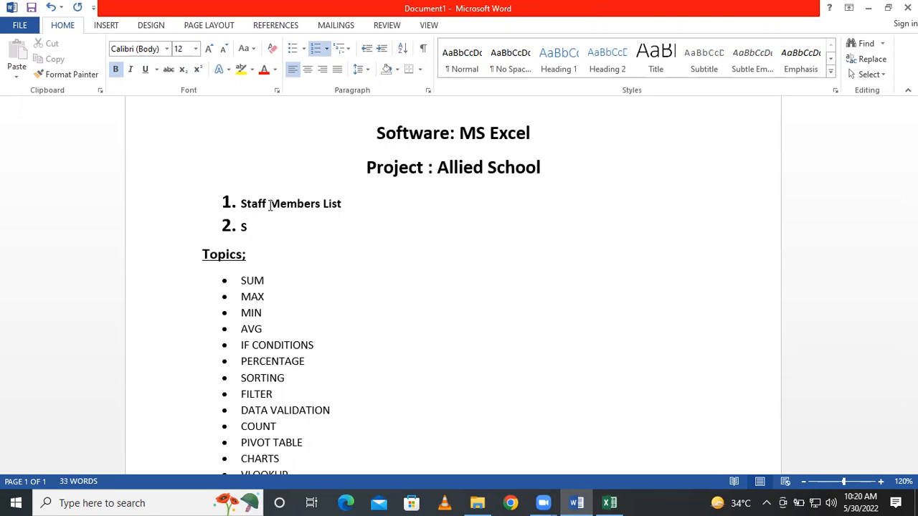
type("tudents List")
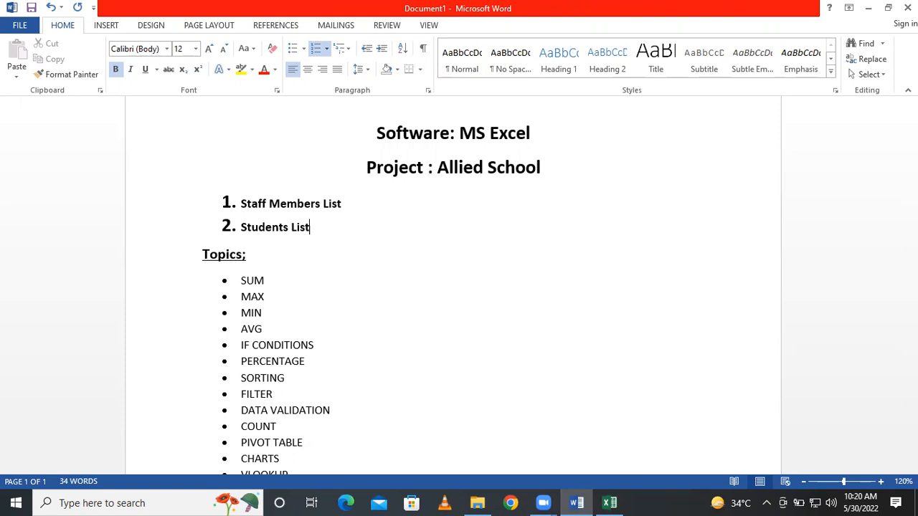
key("Return")
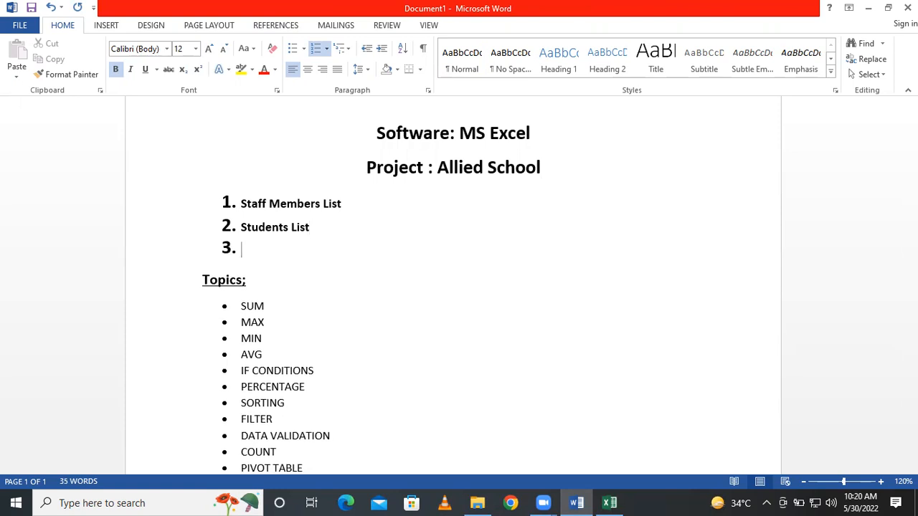
type("Session")
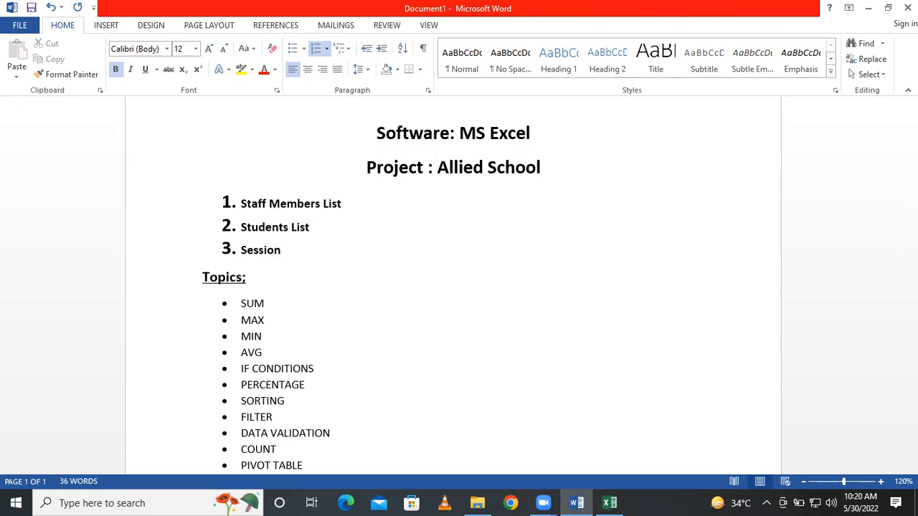
type(" / Time Perio")
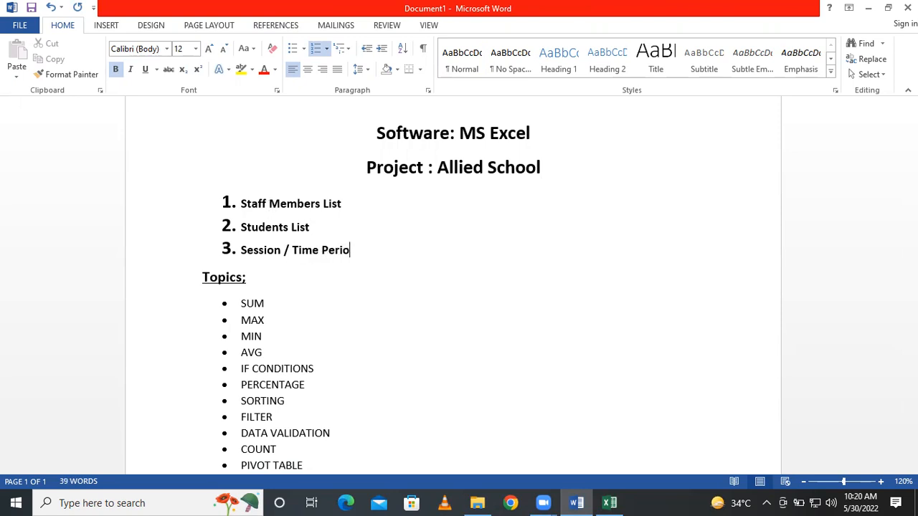
type("d:")
- Add "Fee Structure" and "Reports/Search Sheet" as the fourth and fifth items of the numbered list
key("Return")
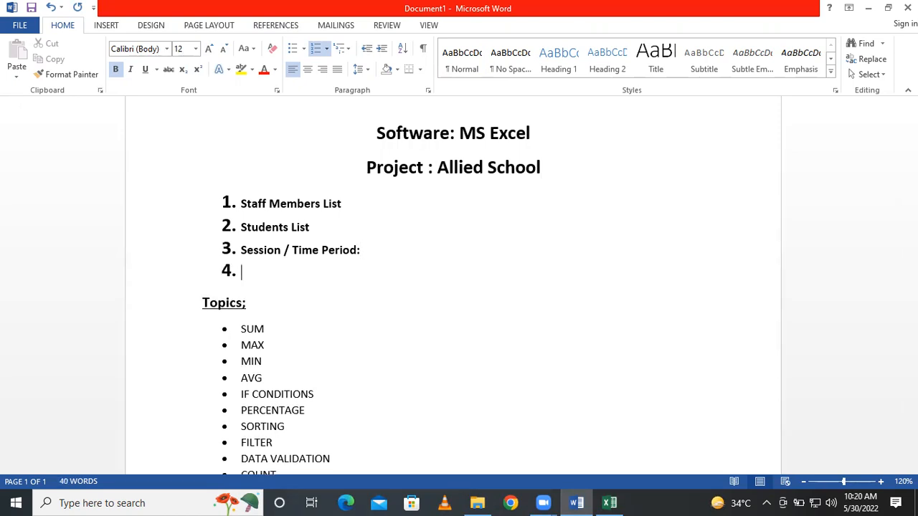
type("Fe")
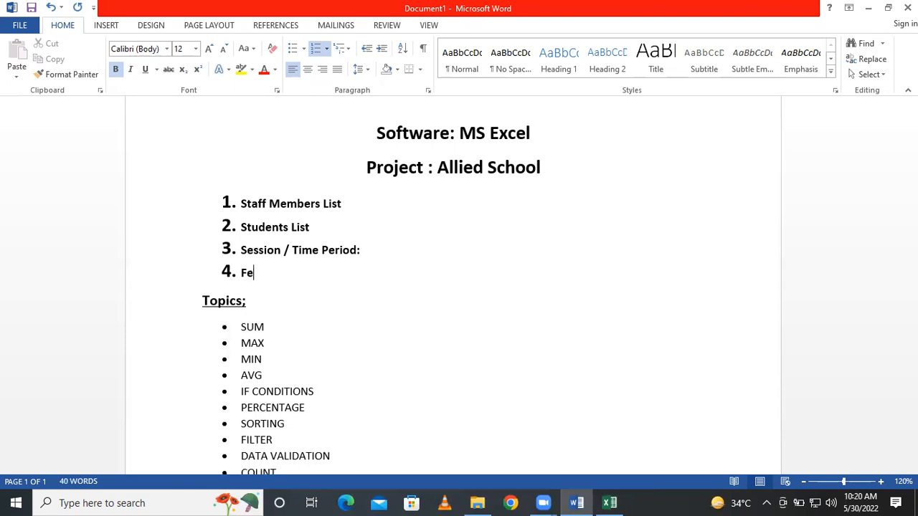
type("e Structure")
key("Return")
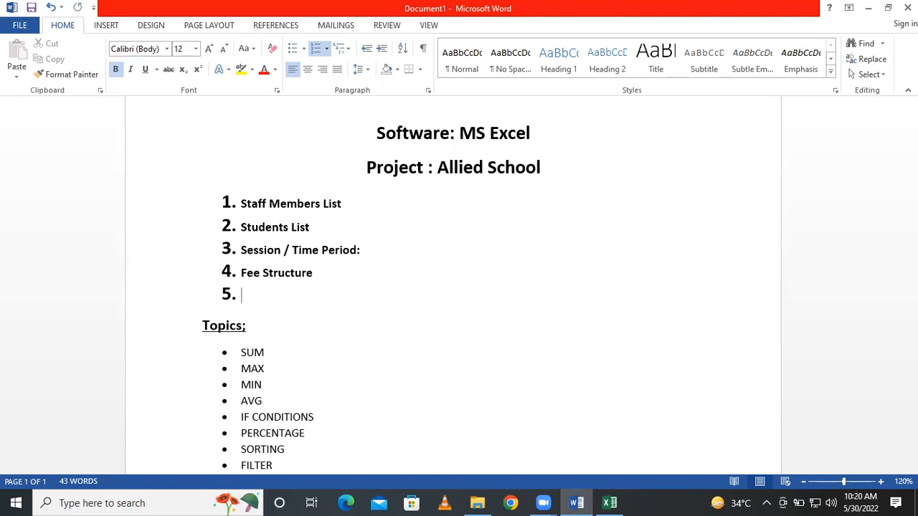
type("Reports/Seat")
key("BackSpace")
type("rch ")
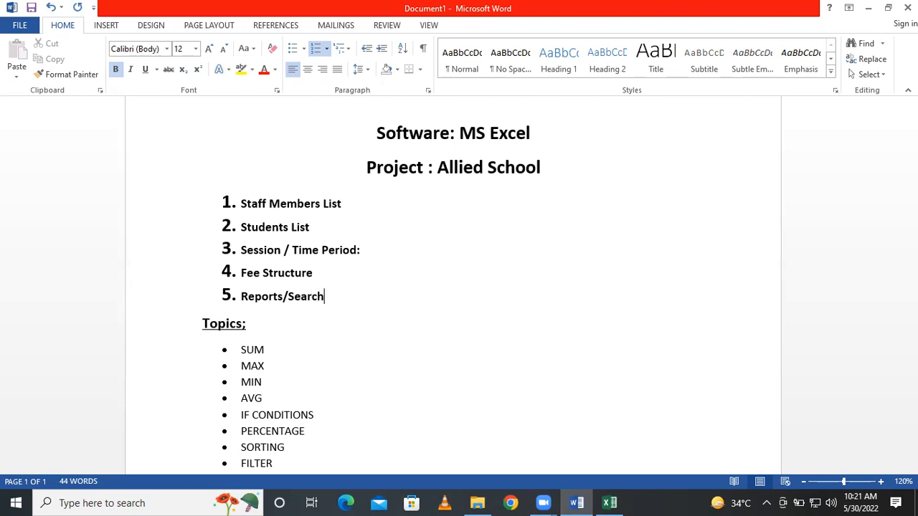
type("Sheet")
- Add "Main Sheet/Receptionist/Front Desk" as the sixth item of the numbered list
key("Return")
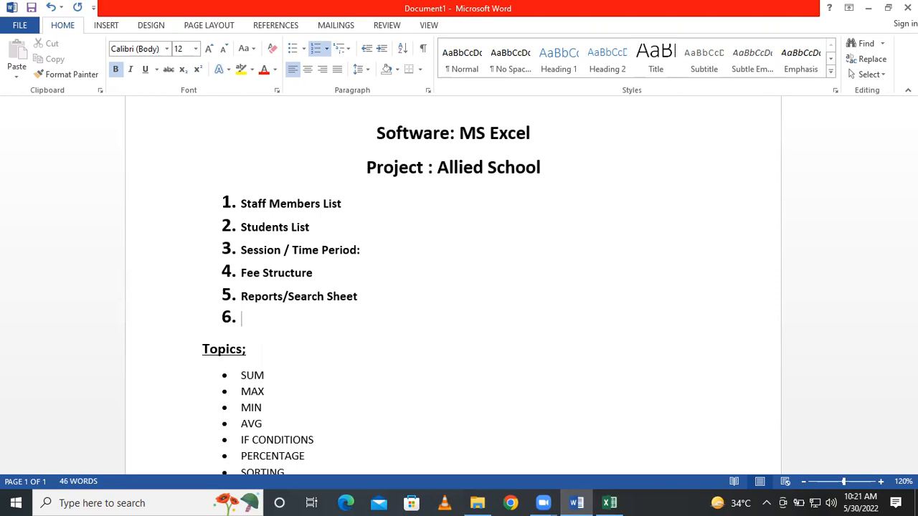
type("Main ")
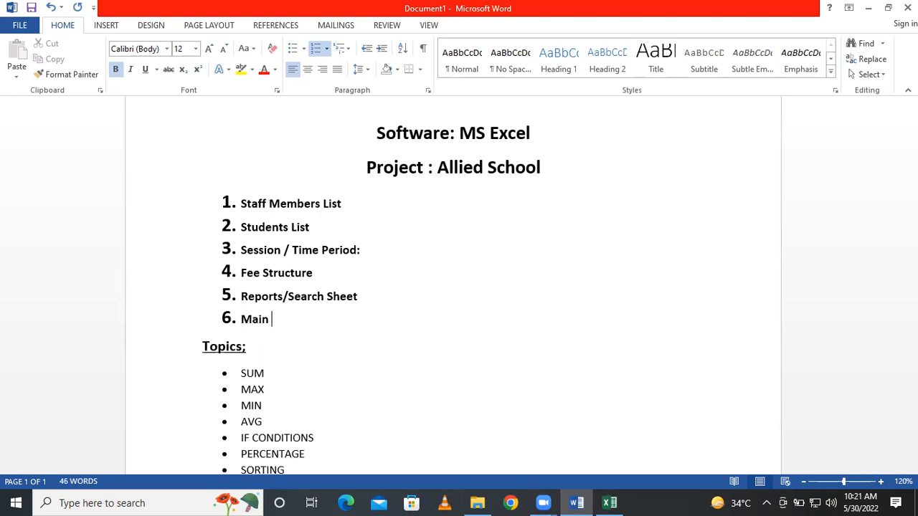
type("Sheet/Reception")
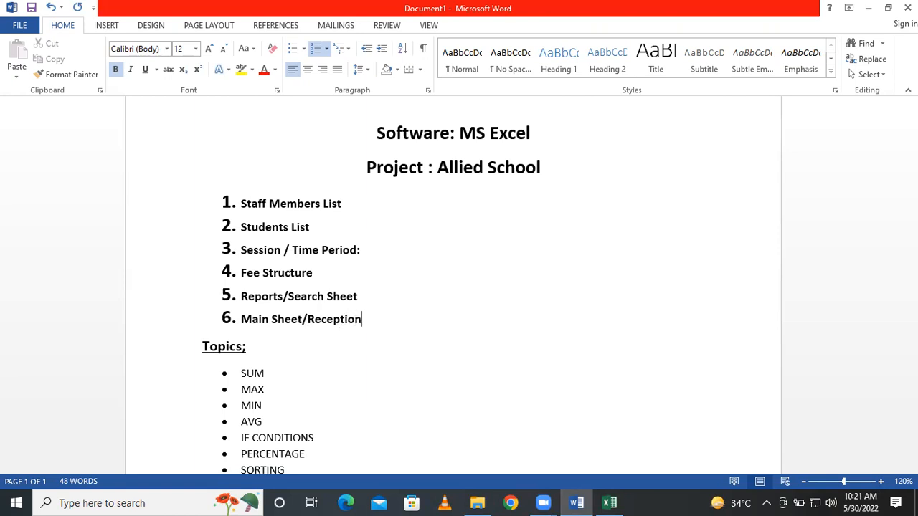
type("ist")
type("/Front Desk")
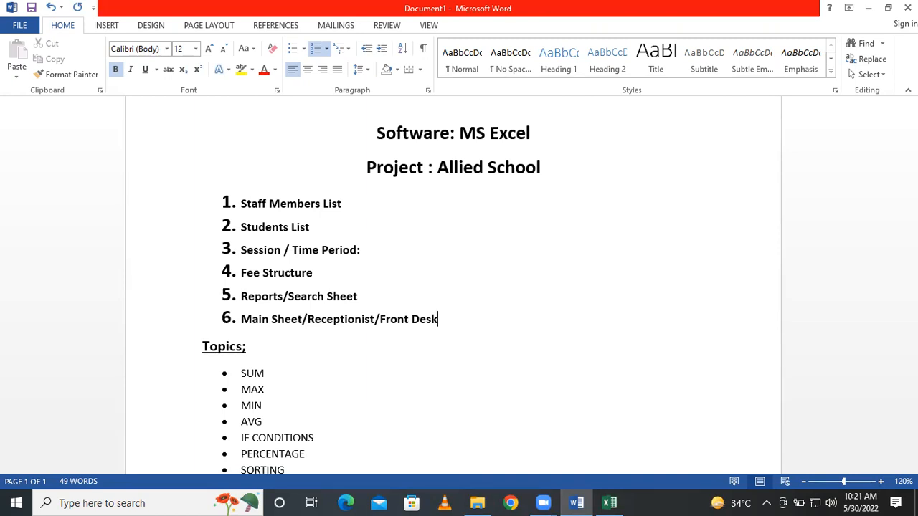
- Move the "Main Sheet/Receptionist/Front Desk" item to the start of the numbered list, ahead of "Staff Members List"
left_click_drag(438, 322, 252, 329)
key("ctrl+c")
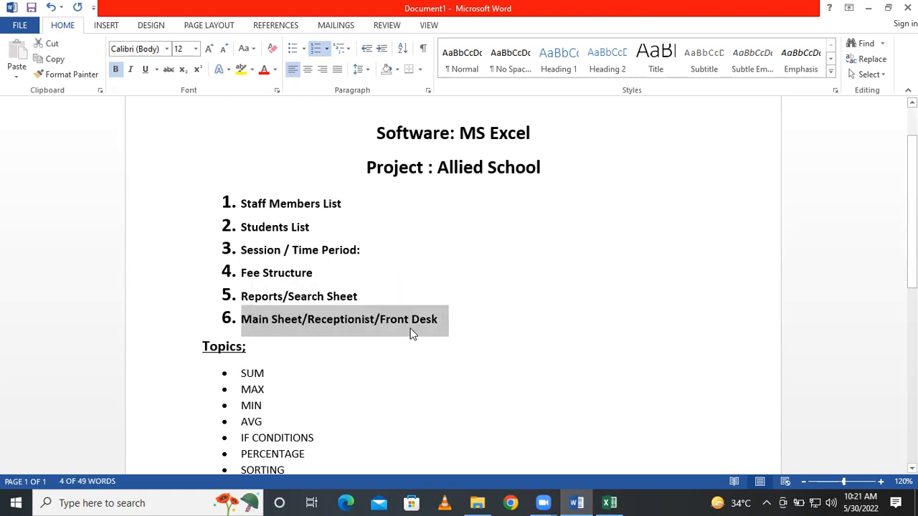
key("Delete")
left_click_drag(242, 208, 249, 207)
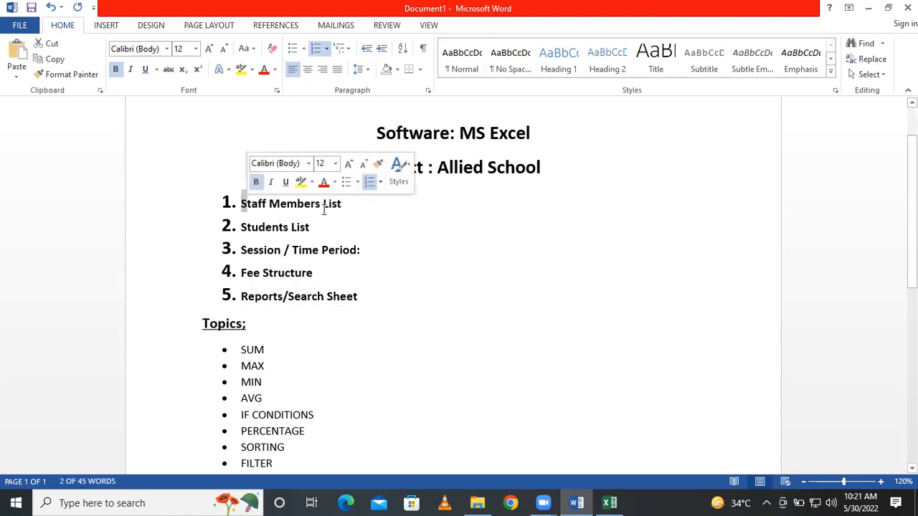
left_click(243, 203)
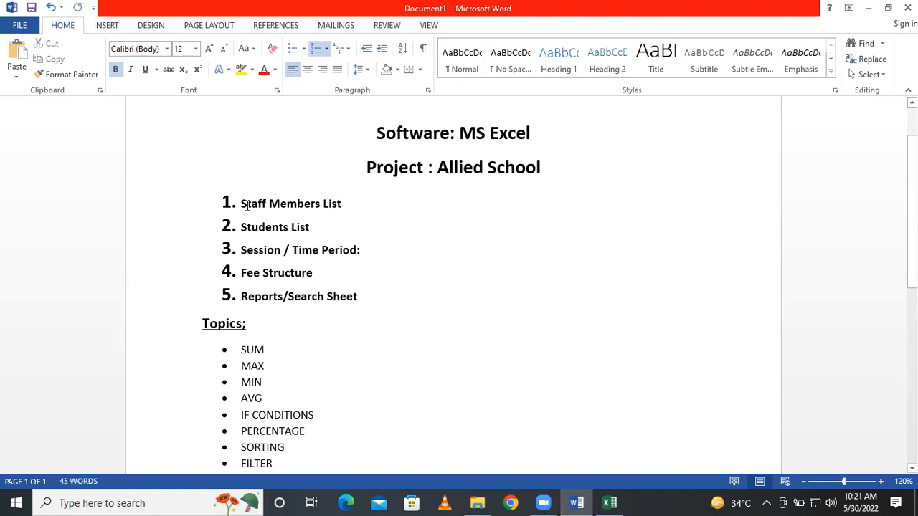
key("ctrl+v")
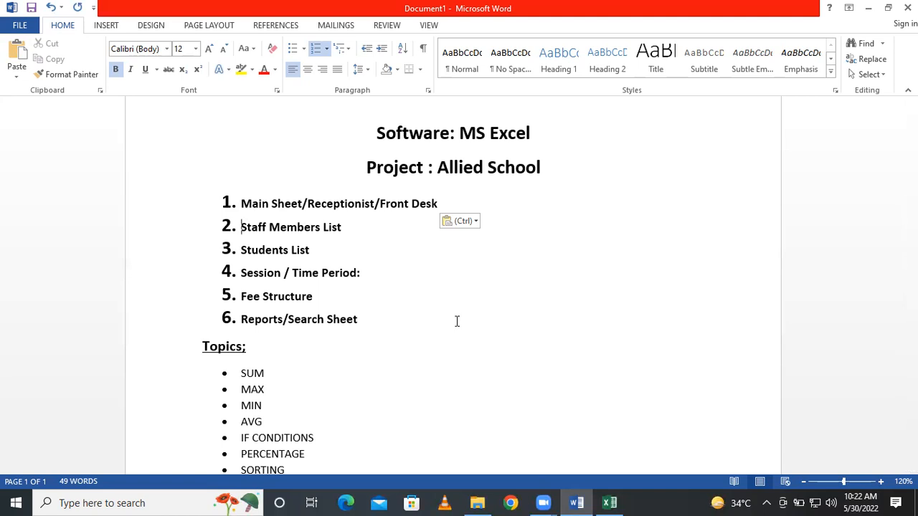
left_click(446, 205)
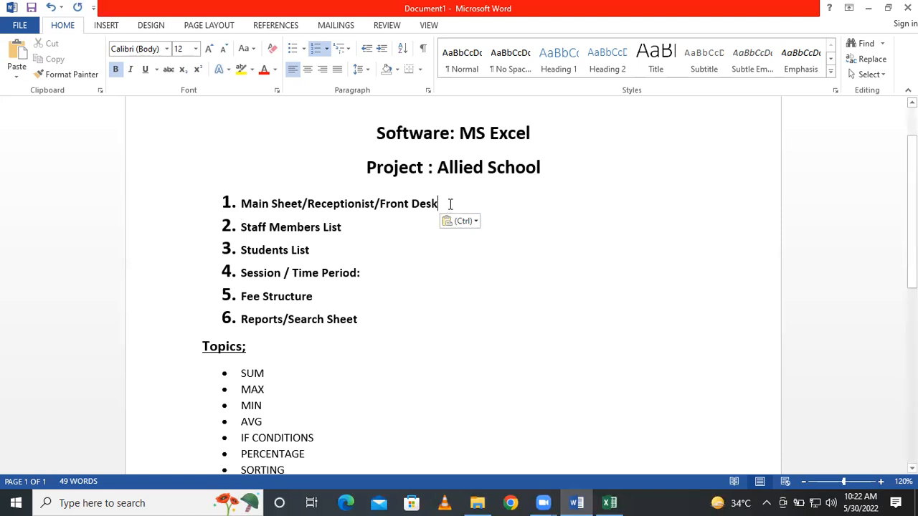
- Switch to the MS Excel Final Project 1 workbook and turn off the gridlines on Sheet1
left_click(609, 503)
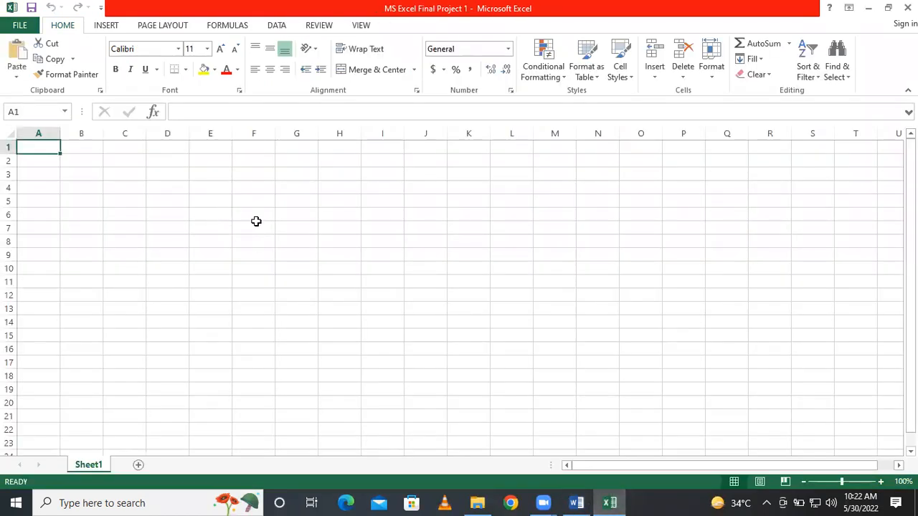
left_click(359, 26)
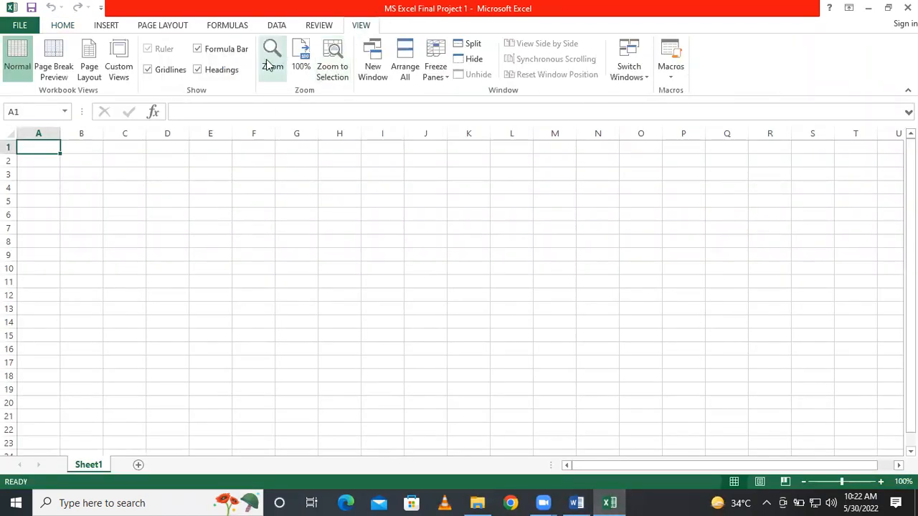
left_click(148, 69)
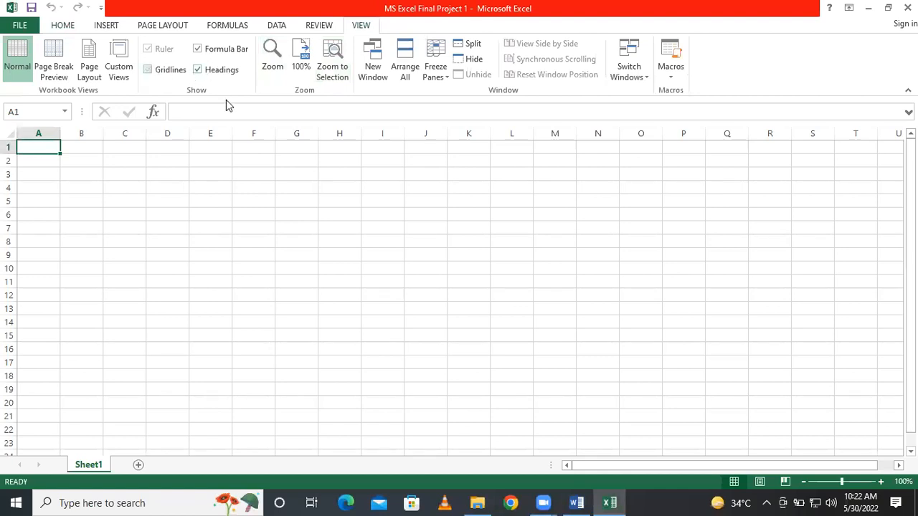
- Switch to the Word project plan to review its sheet list, and return to the Excel workbook
left_click(191, 201)
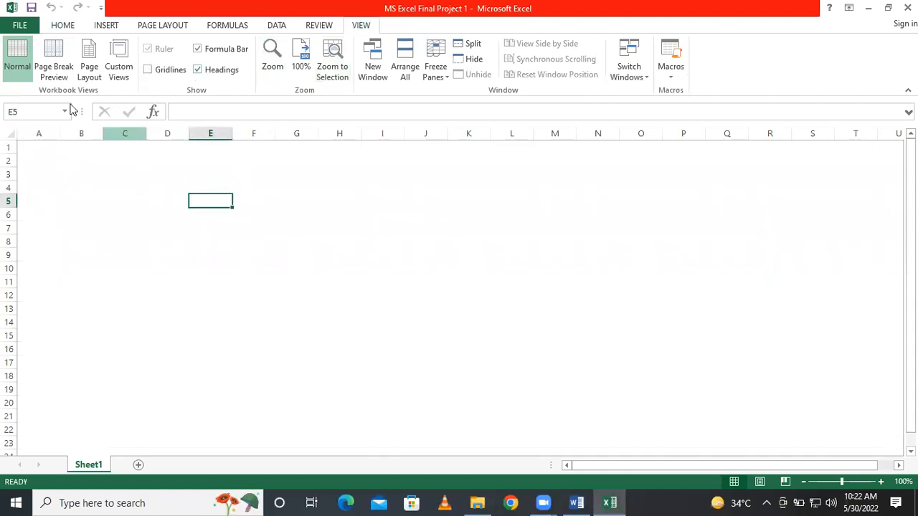
left_click(576, 503)
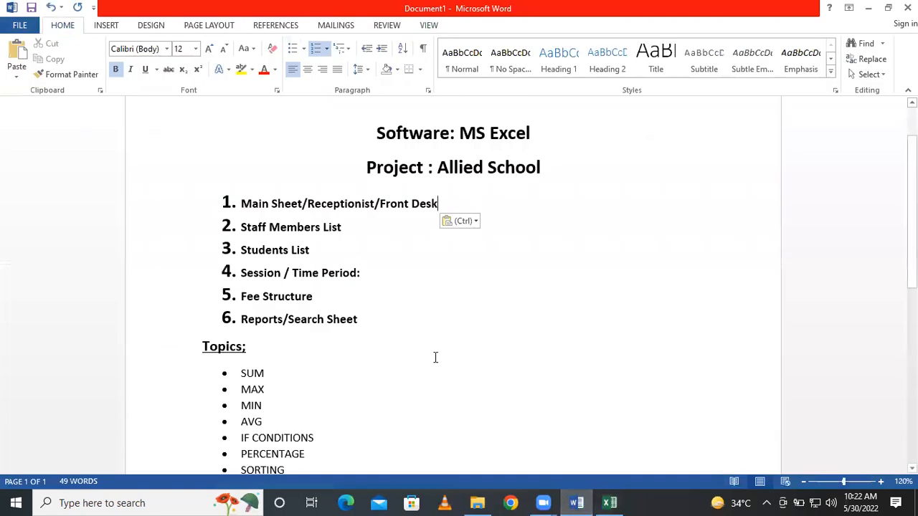
left_click(610, 503)
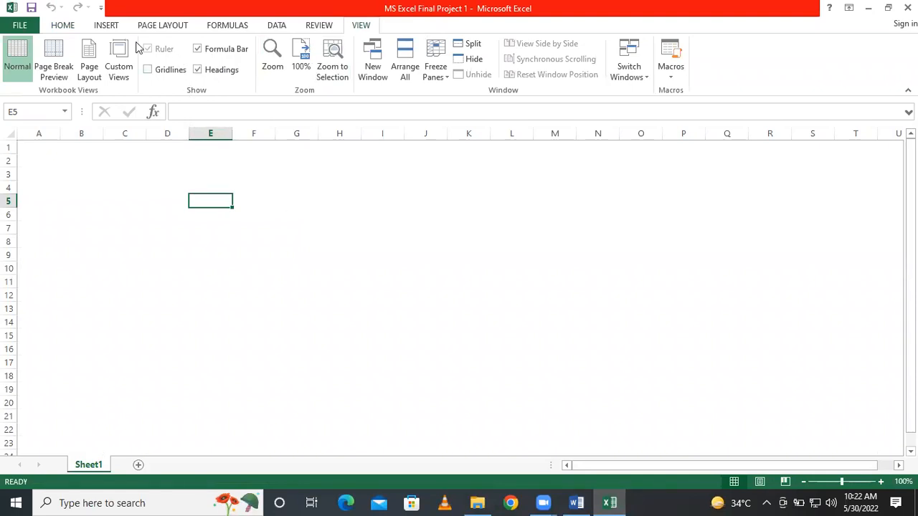
- Show the gridlines on Sheet1 and hide them again
left_click(148, 69)
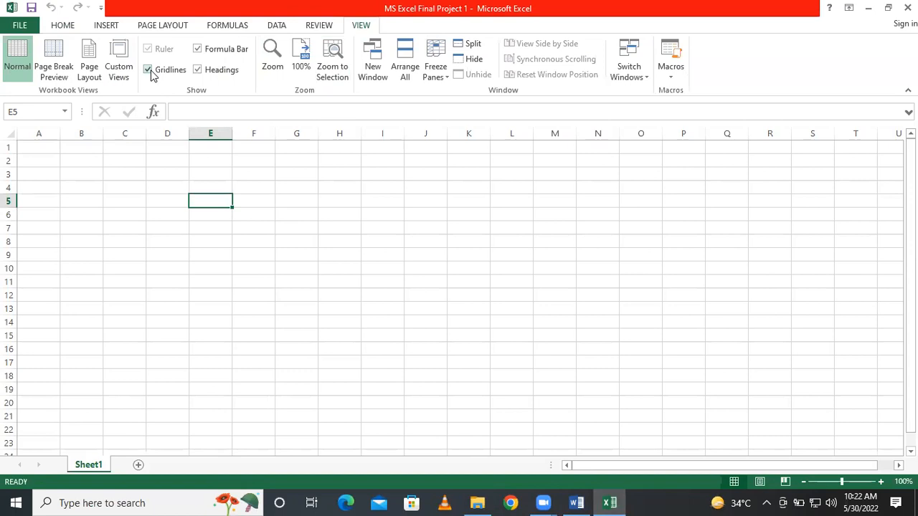
left_click(149, 72)
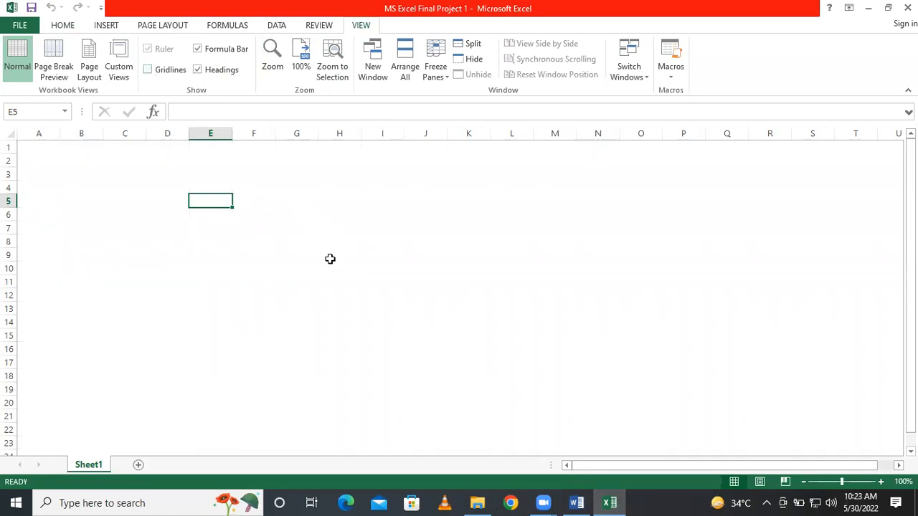
- Look through the shapes available for insertion on Sheet1
left_click(69, 27)
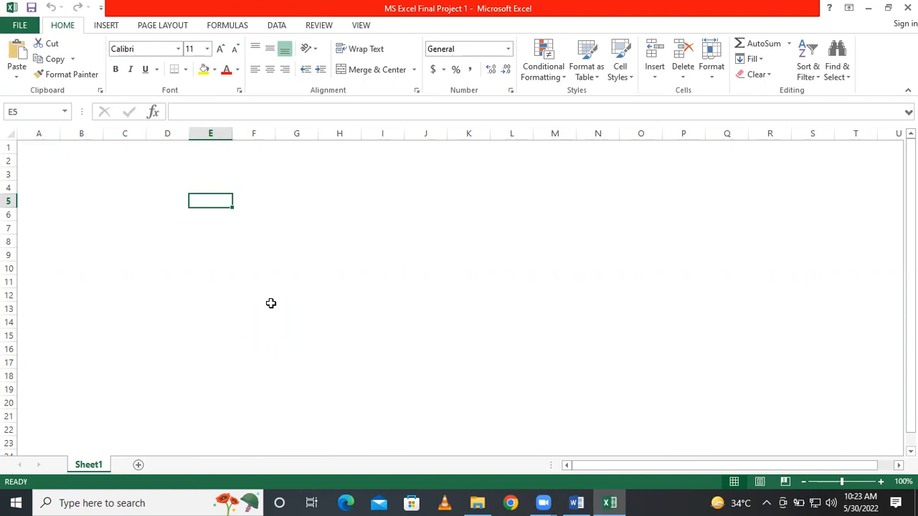
left_click(103, 25)
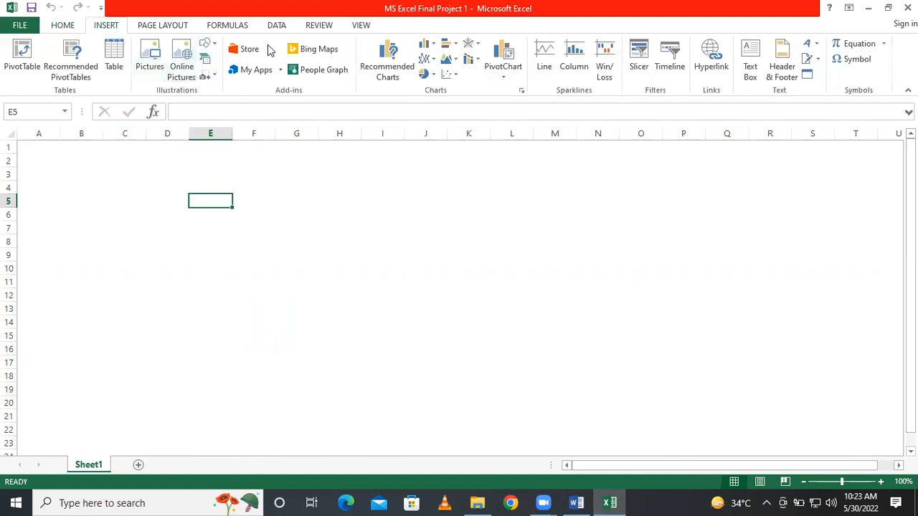
left_click(208, 44)
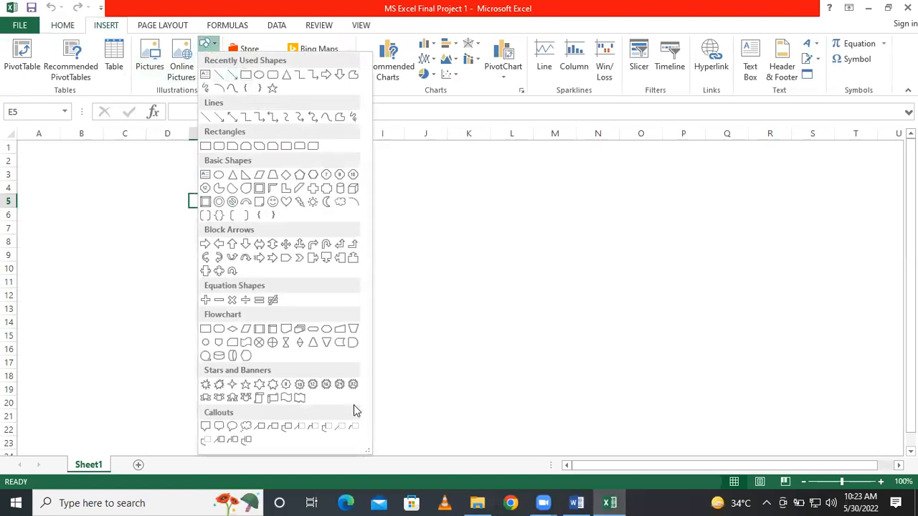
- Switch to the Word document and highlight the "SHAPE TOOL" item of the topics list in yellow
left_click(576, 502)
scroll(402, 388, "down", 5)
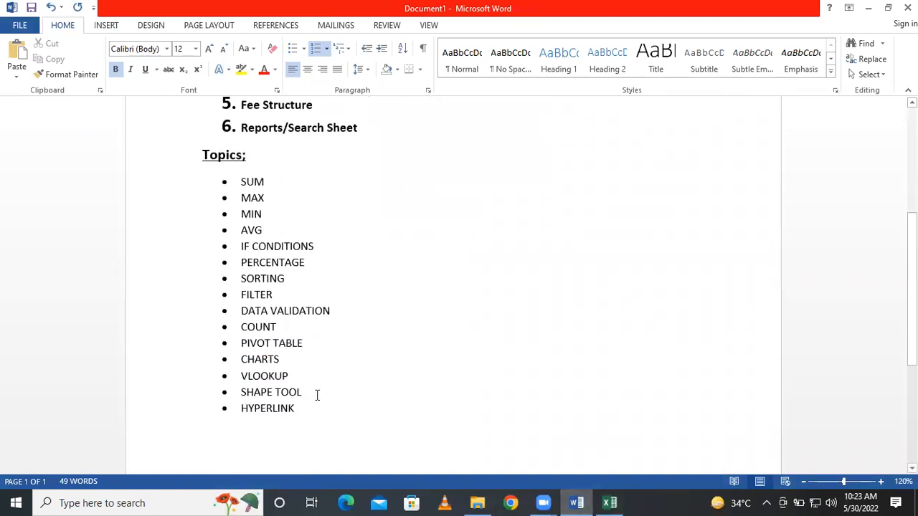
left_click_drag(299, 392, 226, 392)
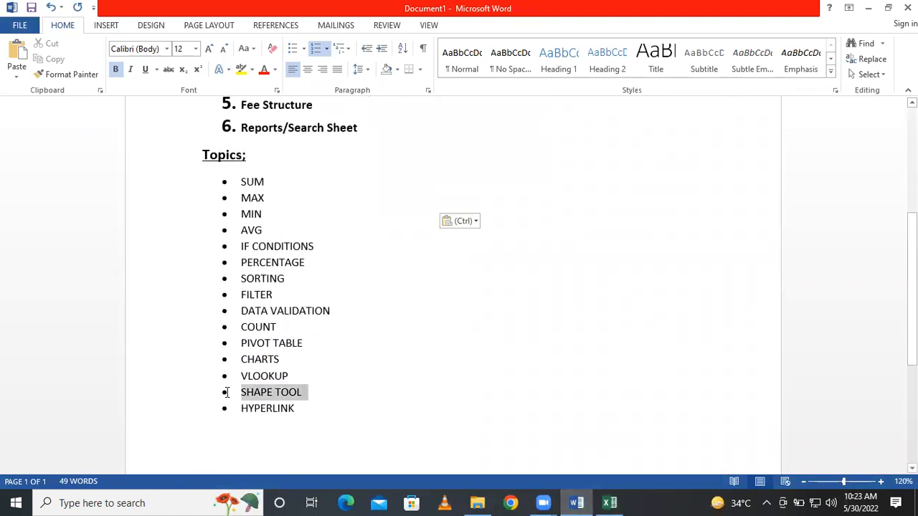
left_click(242, 69)
left_click(449, 390)
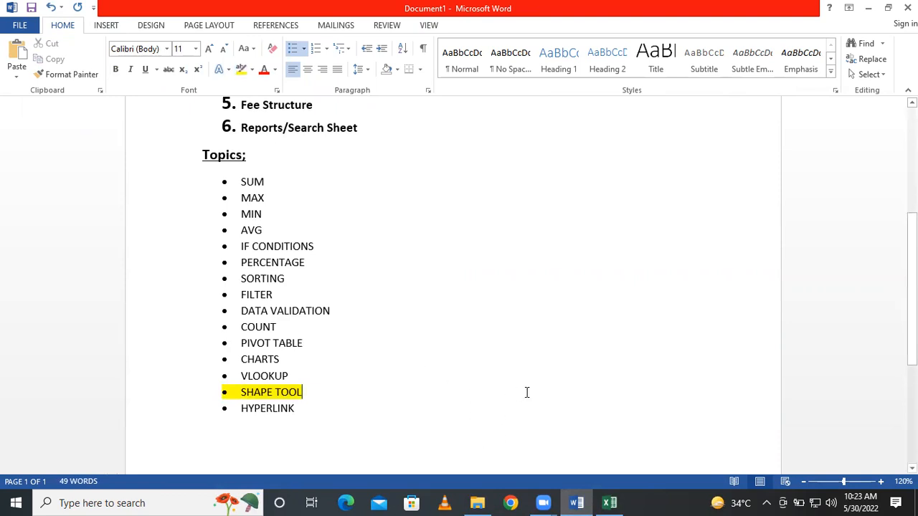
- Switch to the Excel workbook and draw a rectangle over Sheet1 from cell A1, about 5.05" high and widened to about 16.25"
left_click(611, 503)
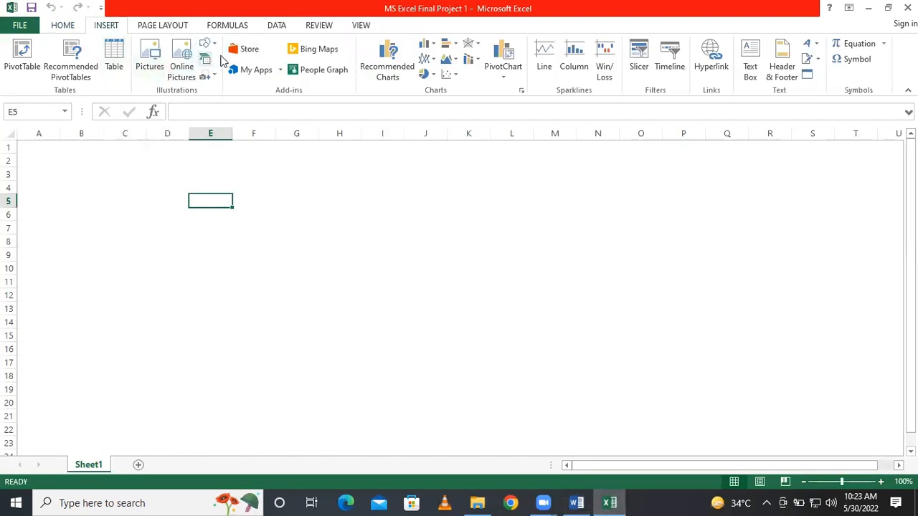
left_click(207, 44)
left_click(251, 81)
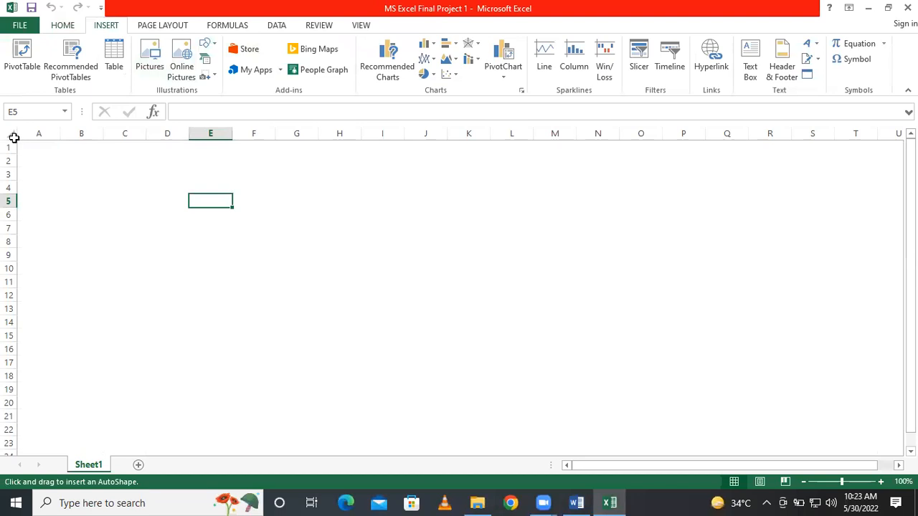
left_click_drag(18, 140, 580, 400)
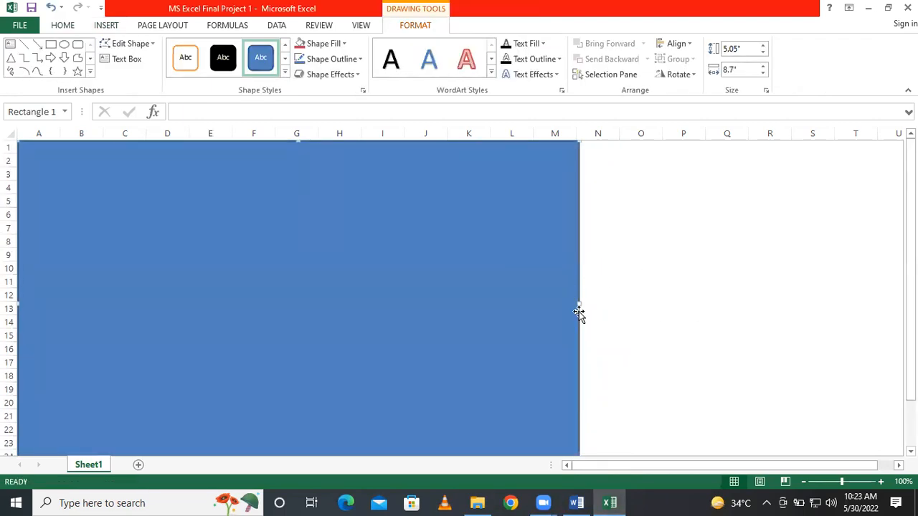
left_click_drag(579, 304, 877, 314)
left_click_drag(687, 464, 569, 467)
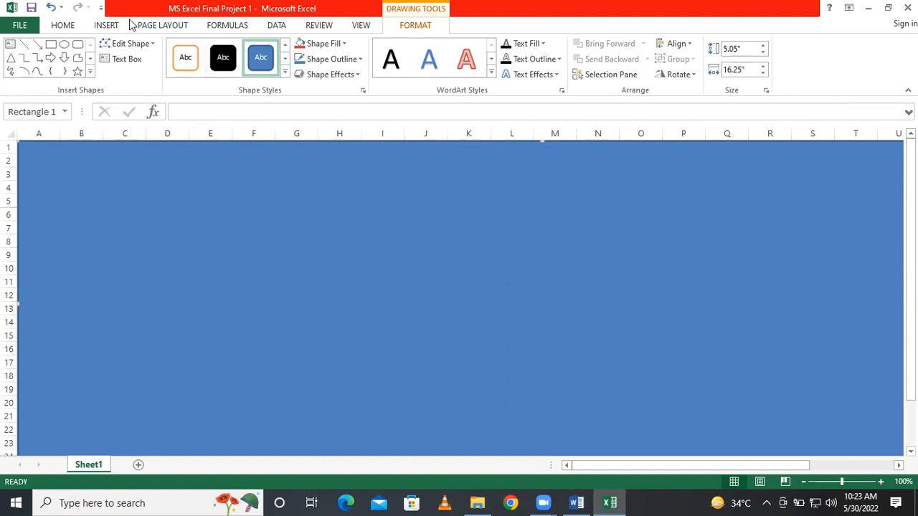
- Delete the large blue rectangle from Sheet1
left_click(150, 25)
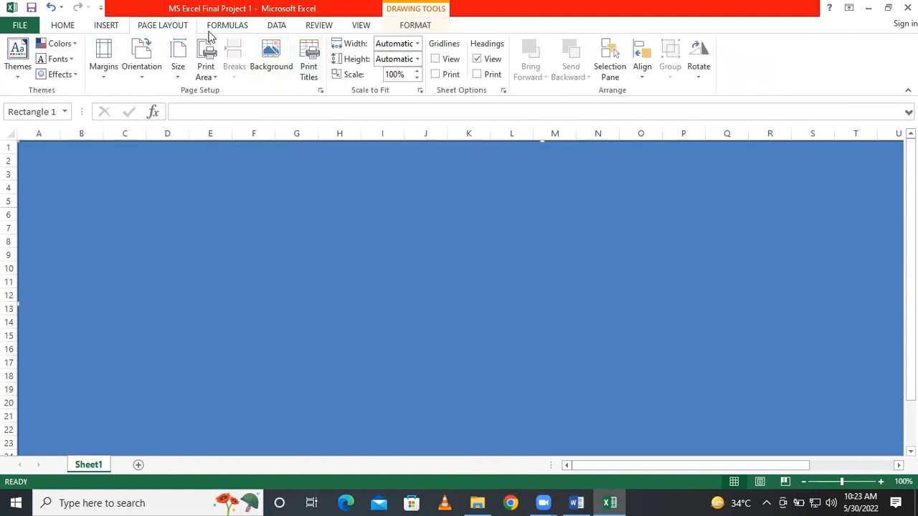
left_click(412, 26)
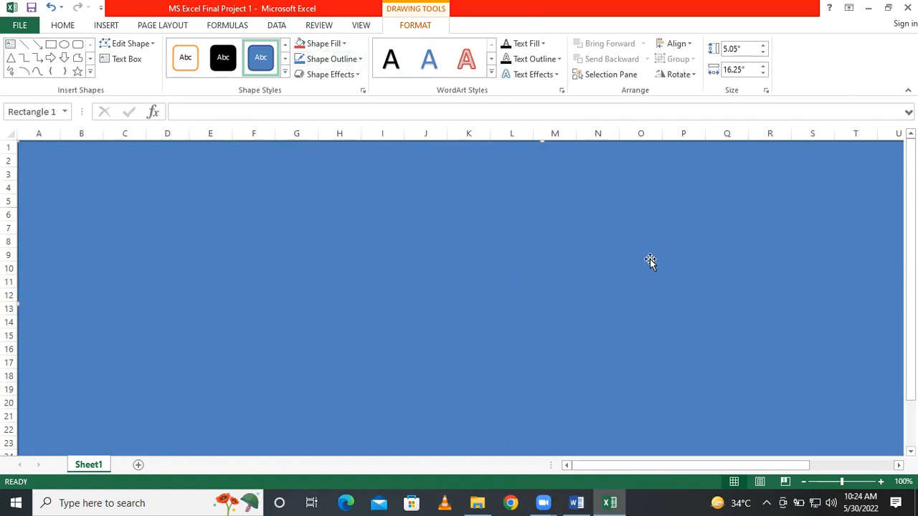
key("Delete")
- Look for a Sheet1 background picture in the Local Disk (D:) and Desktop folders without choosing one
left_click(177, 28)
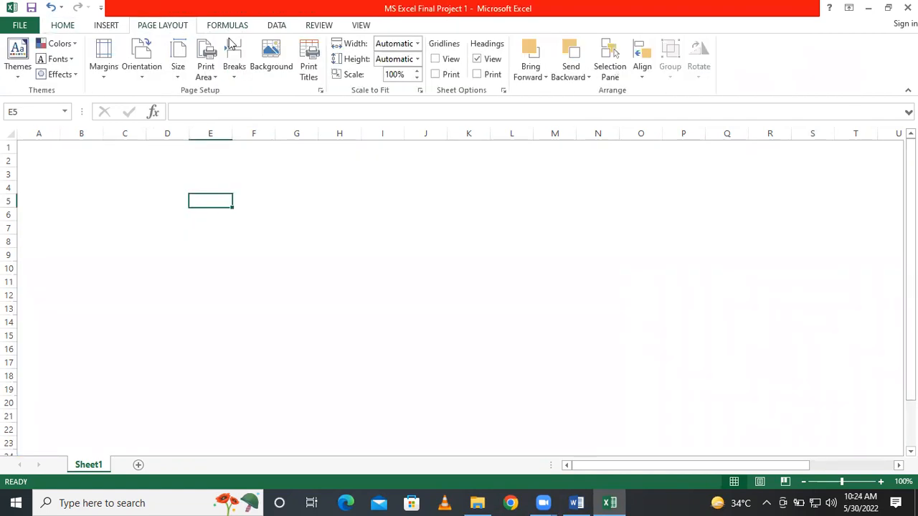
left_click(270, 64)
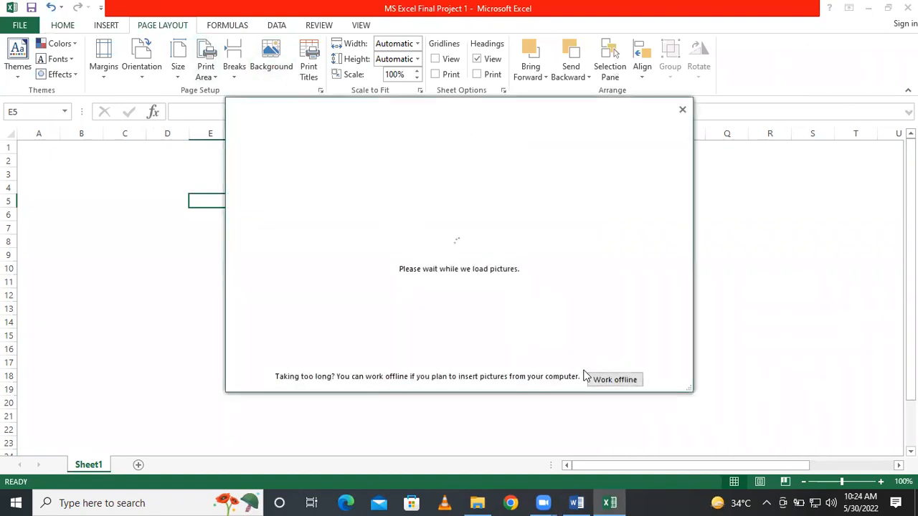
left_click(620, 380)
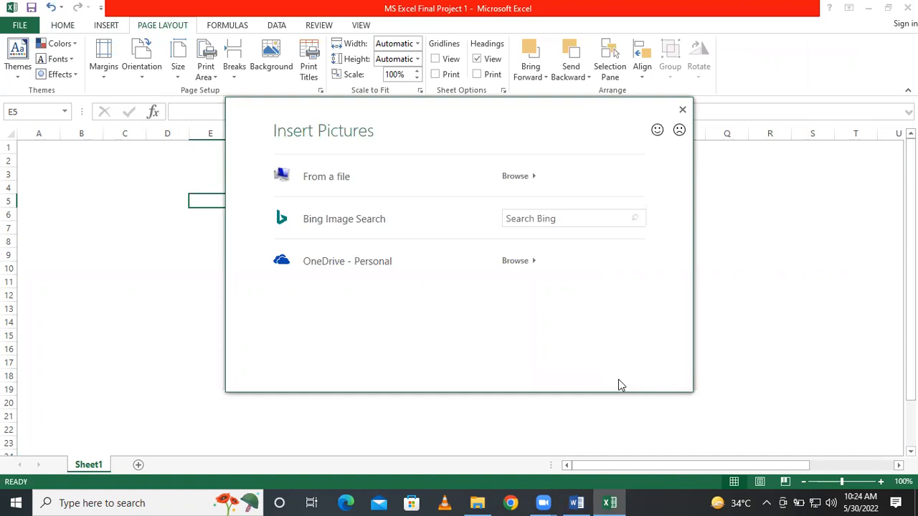
left_click(541, 182)
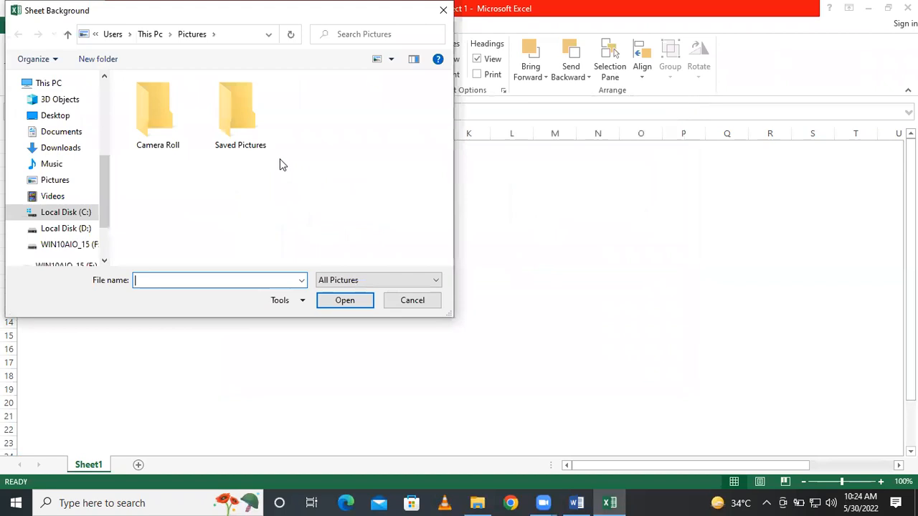
left_click(75, 230)
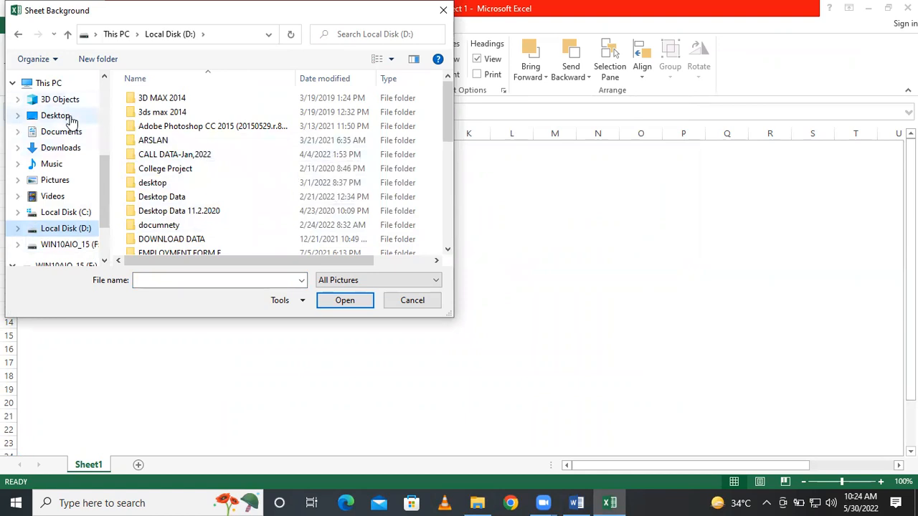
left_click(65, 117)
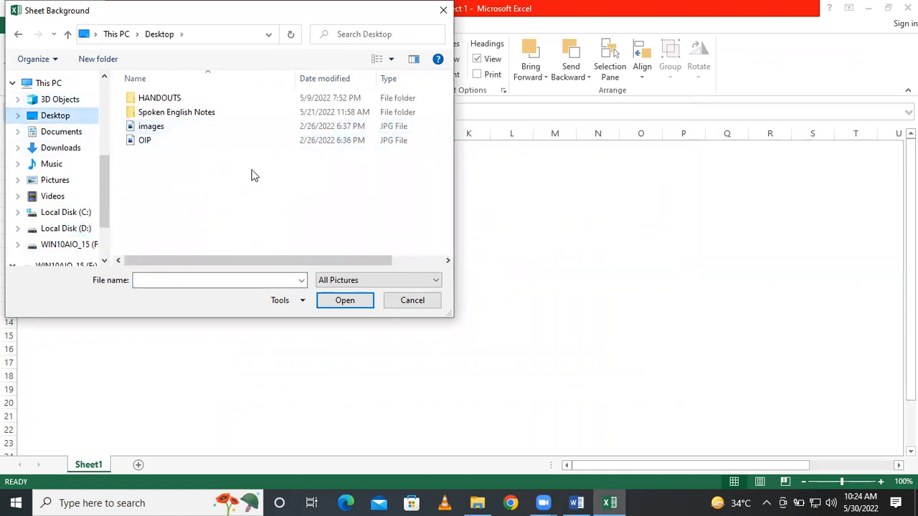
left_click(376, 59)
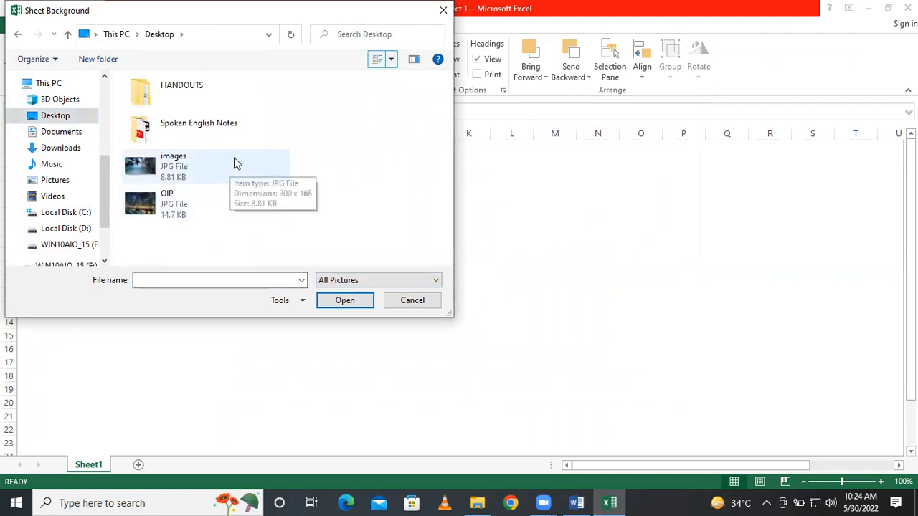
left_click(423, 308)
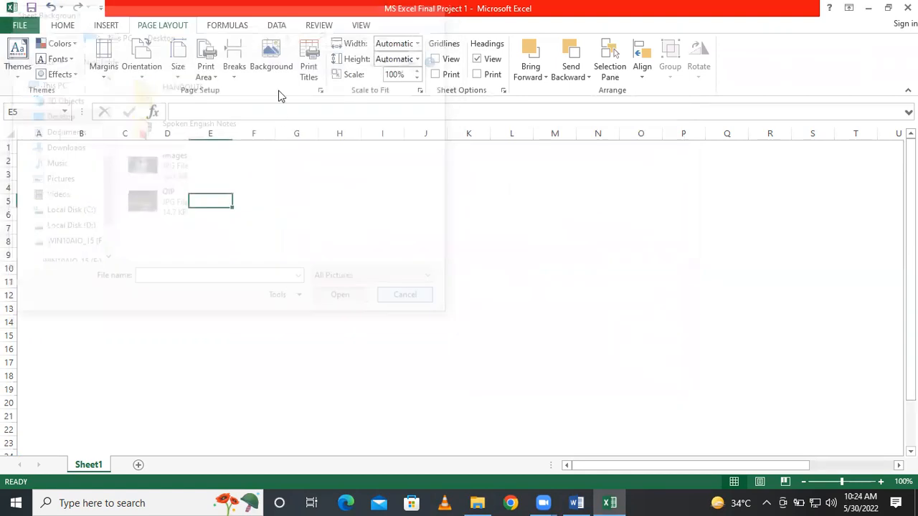
- Search Bing images for "Allied School" to find a background picture for Sheet1
left_click(265, 67)
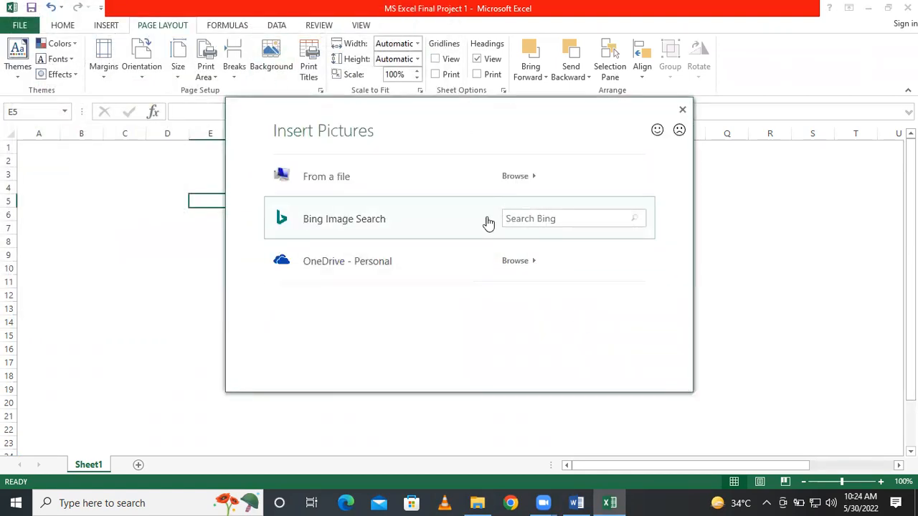
left_click(539, 218)
type("Ali")
key("BackSpace")
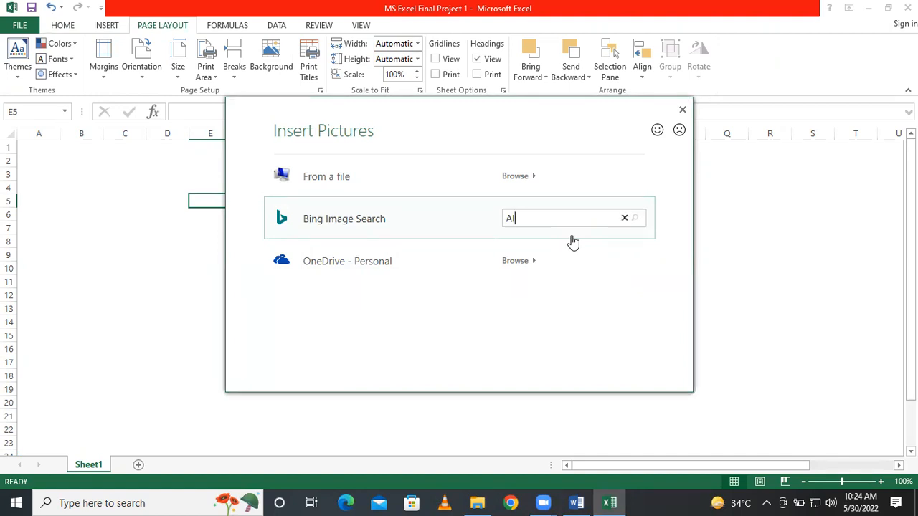
type("lied School")
key("Return")
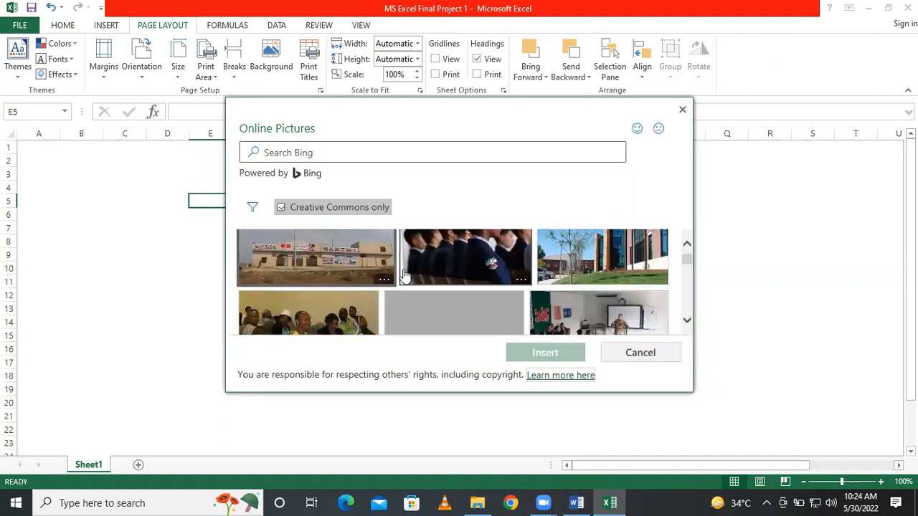
- Set the "Allied Business Academies" globe logo from the Bing results as Sheet1's background
scroll(369, 280, "down", 2)
scroll(451, 269, "down", 3)
scroll(451, 270, "down", 3)
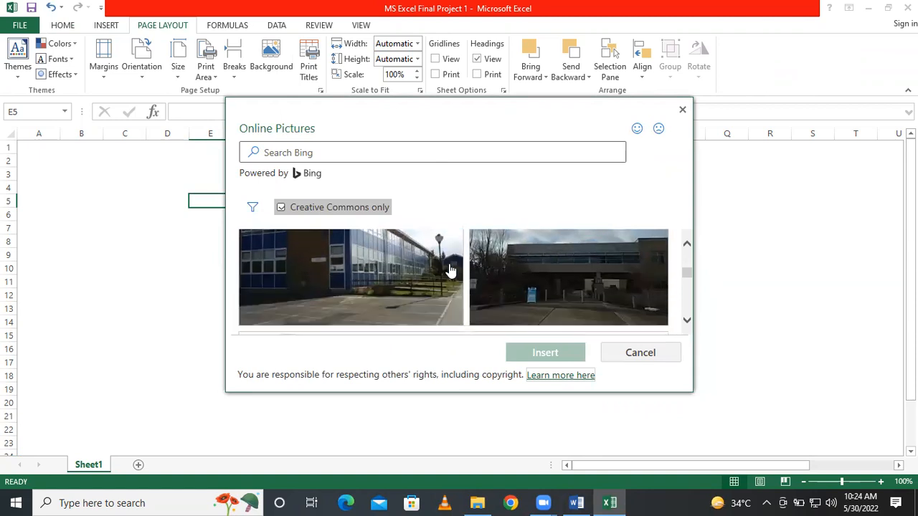
scroll(495, 287, "down", 5)
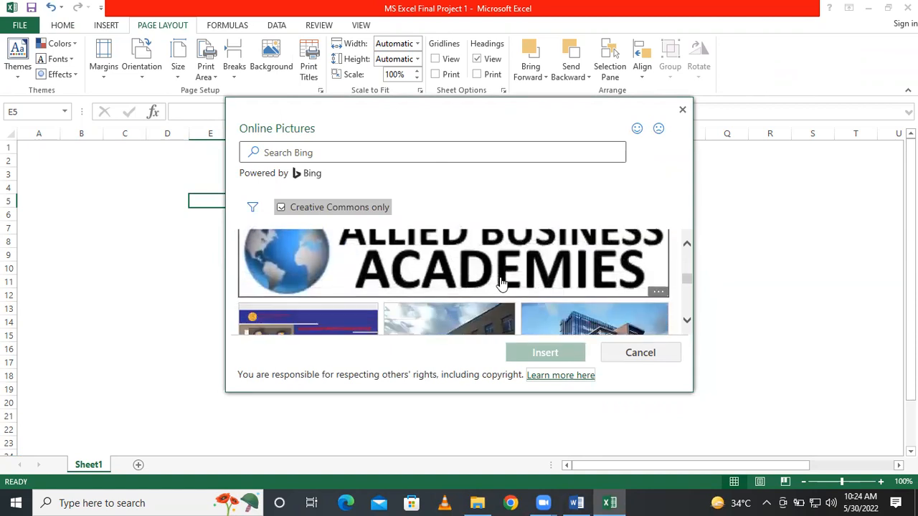
scroll(483, 284, "down", 3)
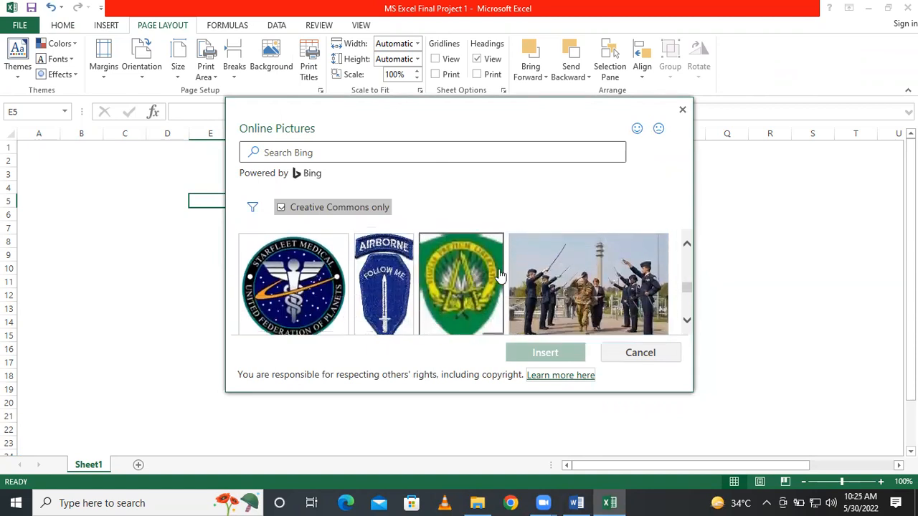
scroll(478, 285, "down", 5)
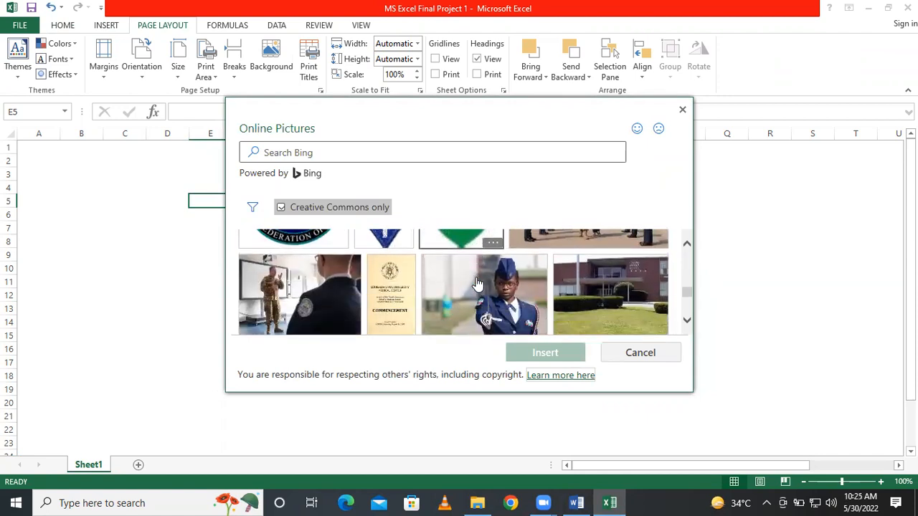
scroll(517, 287, "down", 4)
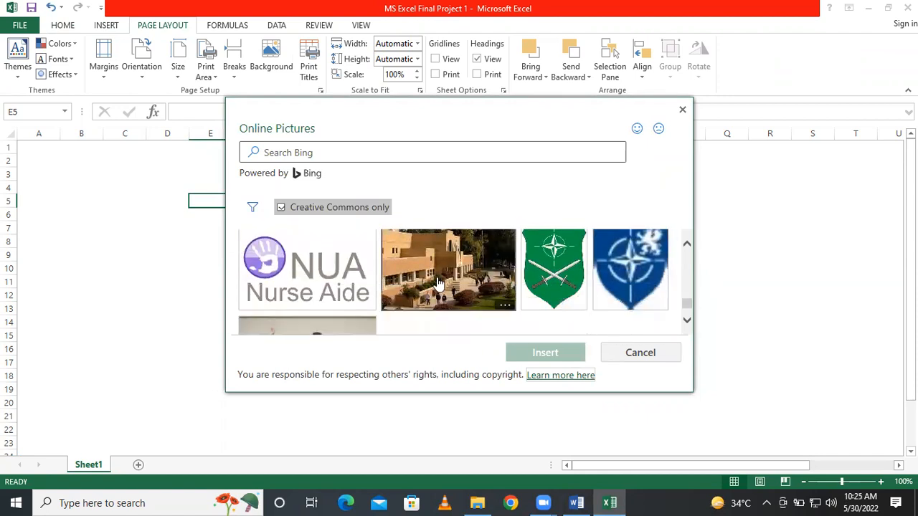
scroll(498, 288, "down", 5)
scroll(504, 290, "down", 5)
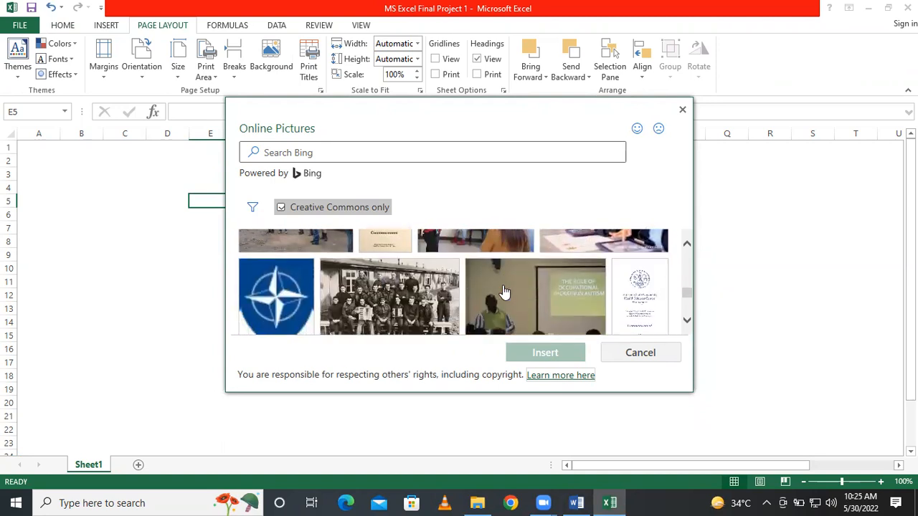
scroll(506, 290, "down", 5)
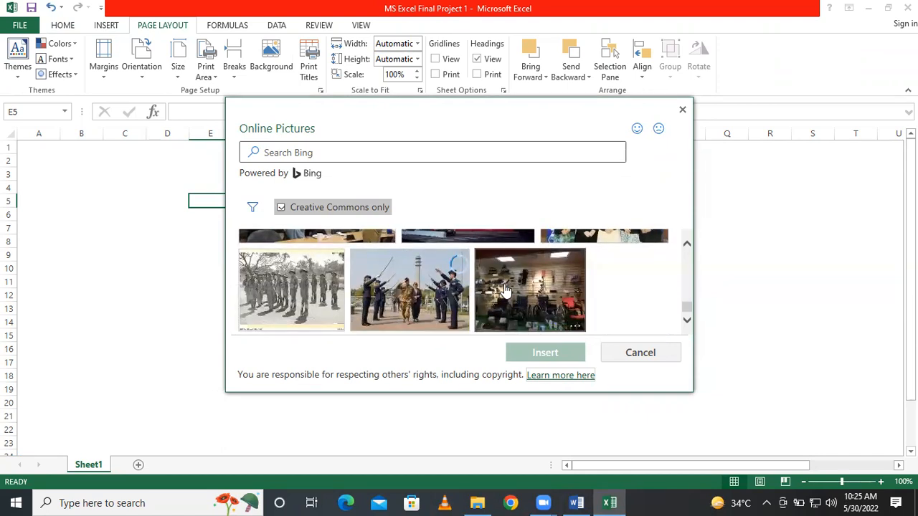
scroll(516, 276, "up", 5)
scroll(500, 270, "down", 5)
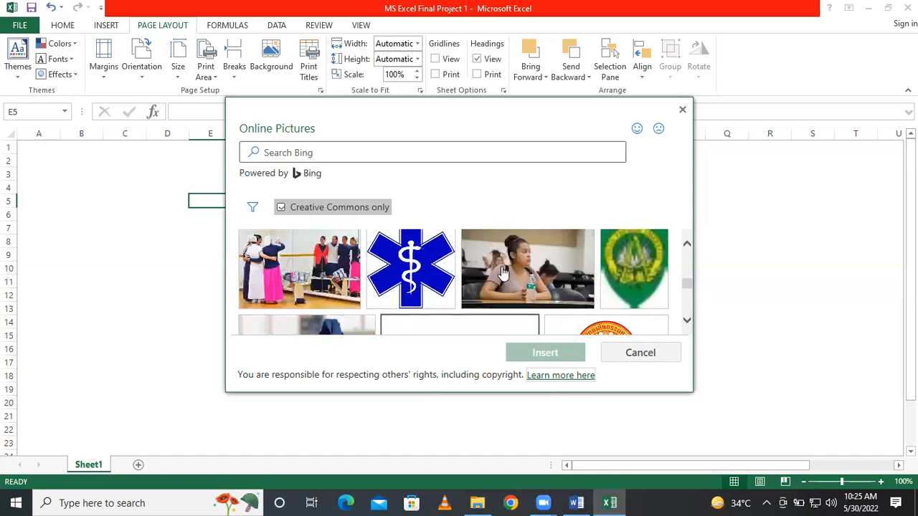
left_click_drag(692, 287, 690, 260)
left_click(536, 284)
left_click(559, 358)
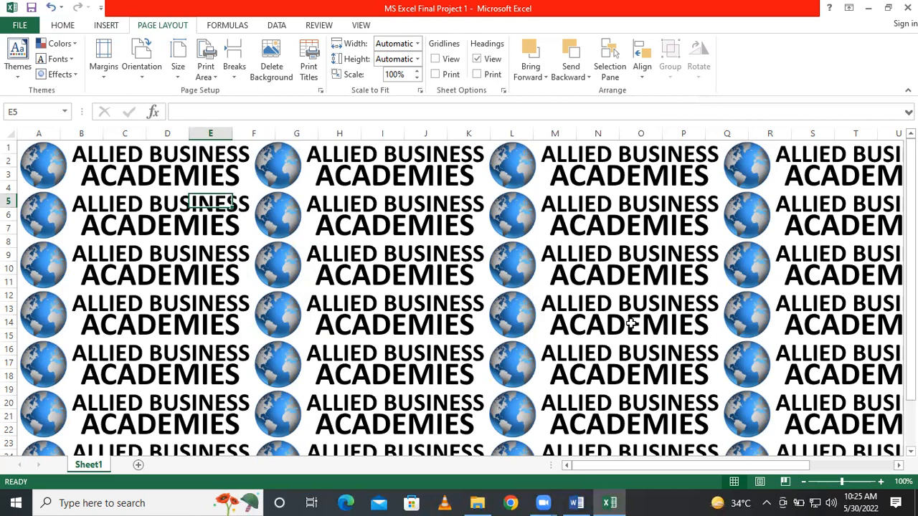
- Reduce Sheet1's print scale to 45%
left_click(415, 78)
left_click(415, 78)
left_click(415, 78)
left_click(415, 78)
left_click(417, 78)
left_click(419, 79)
left_click(419, 79)
left_click(419, 79)
left_click(419, 79)
left_click(419, 79)
- Hide Sheet1's row and column headings and show them again
left_click(480, 62)
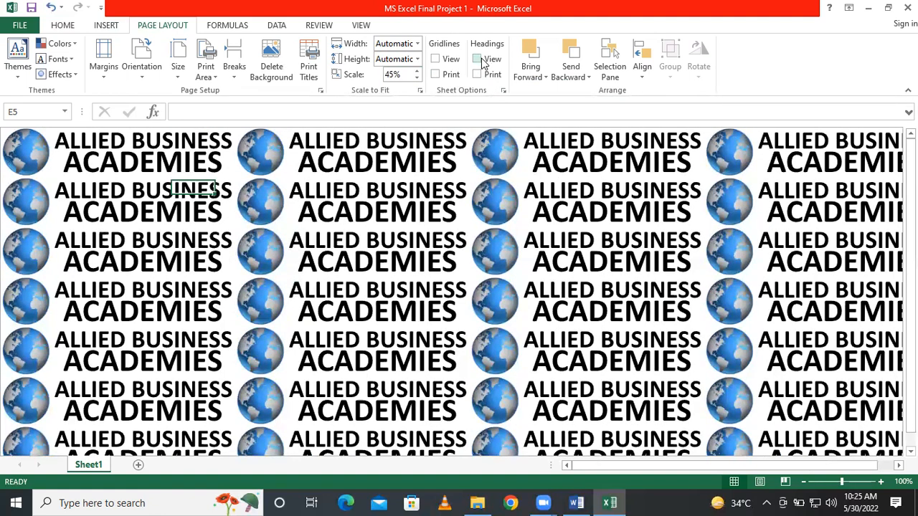
left_click(479, 61)
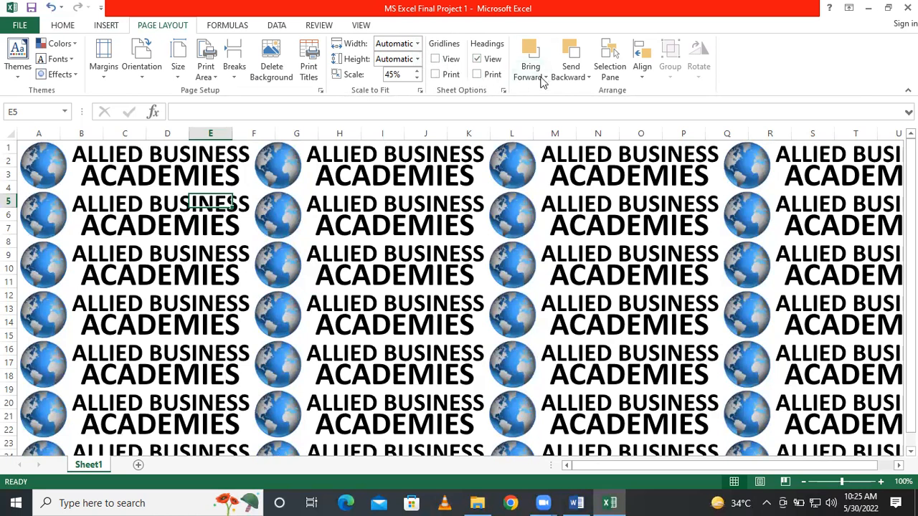
left_click(647, 83)
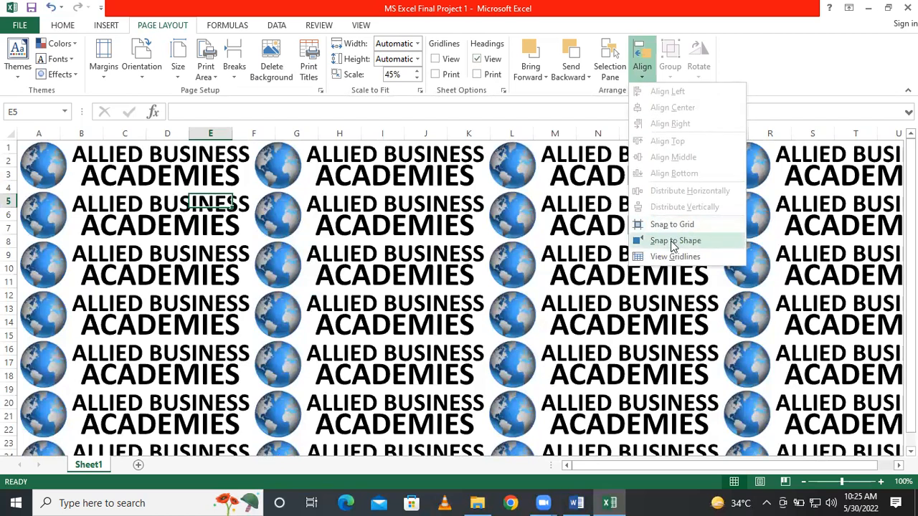
left_click(399, 168)
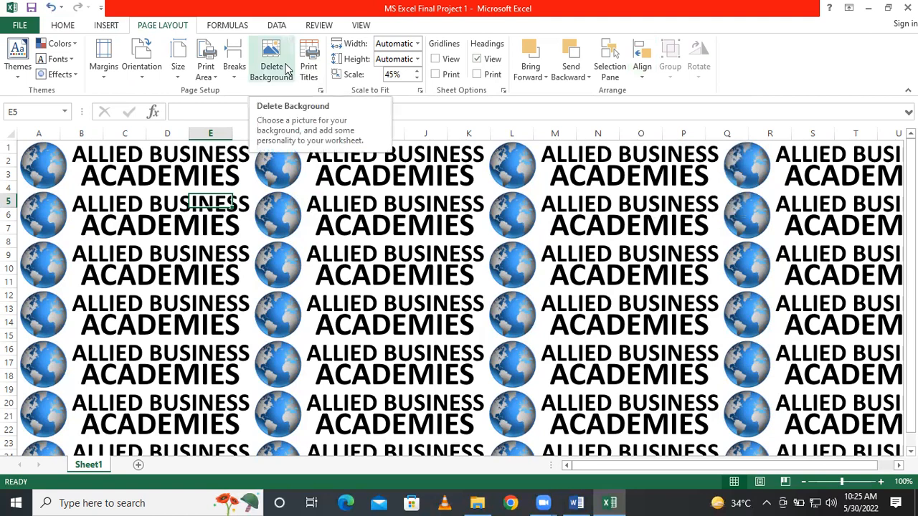
- Examine how the background picture repeats across Sheet1, down to the last row and over to the last column
scroll(733, 282, "down", 15)
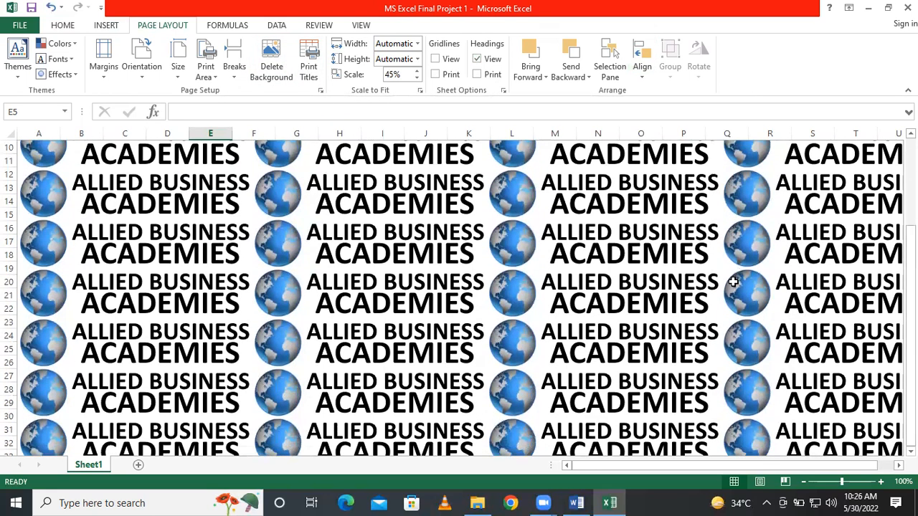
scroll(734, 282, "down", 20)
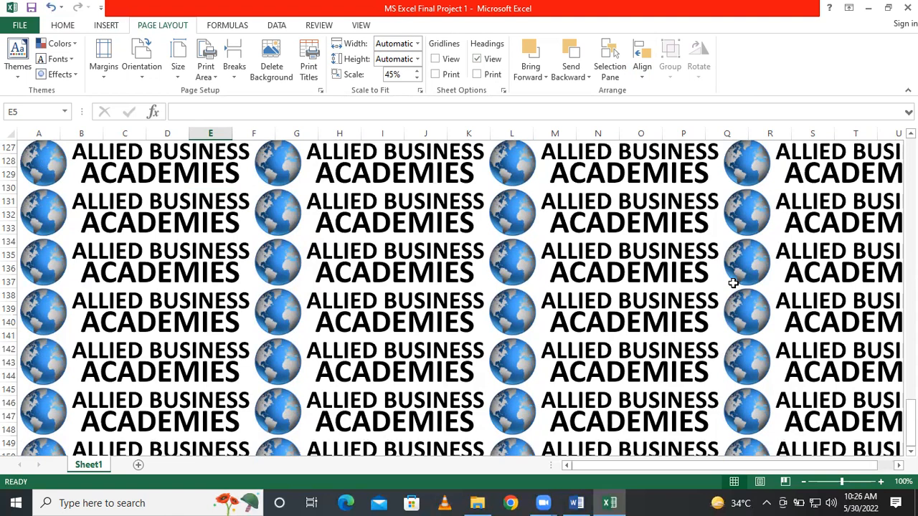
scroll(733, 282, "up", 20)
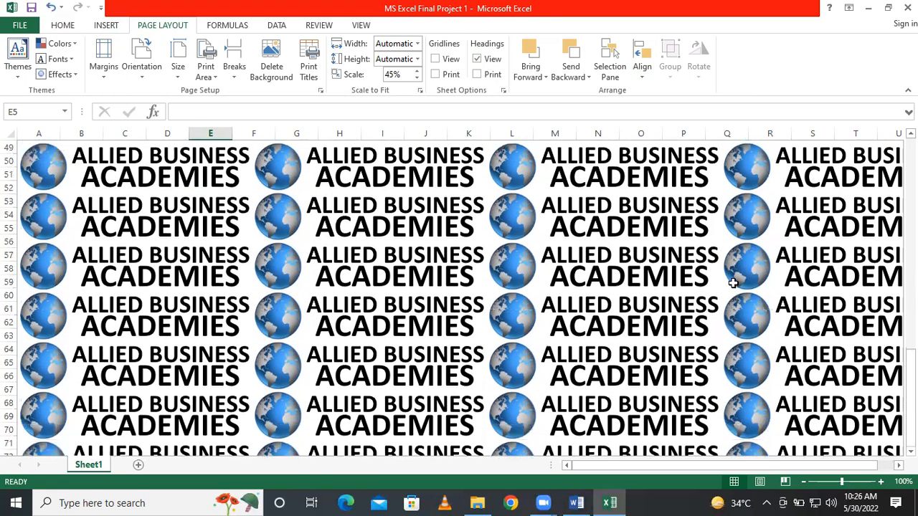
scroll(733, 282, "up", 9)
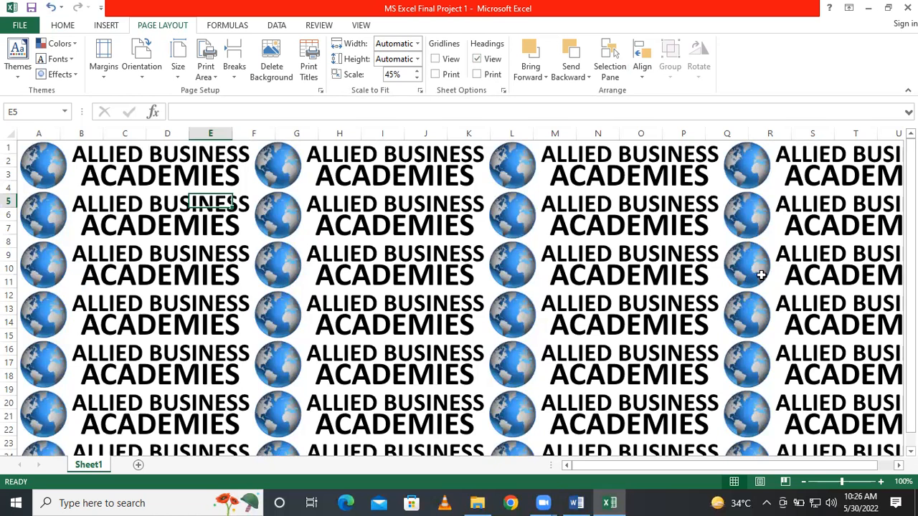
key("ctrl+z")
key("ctrl+Down")
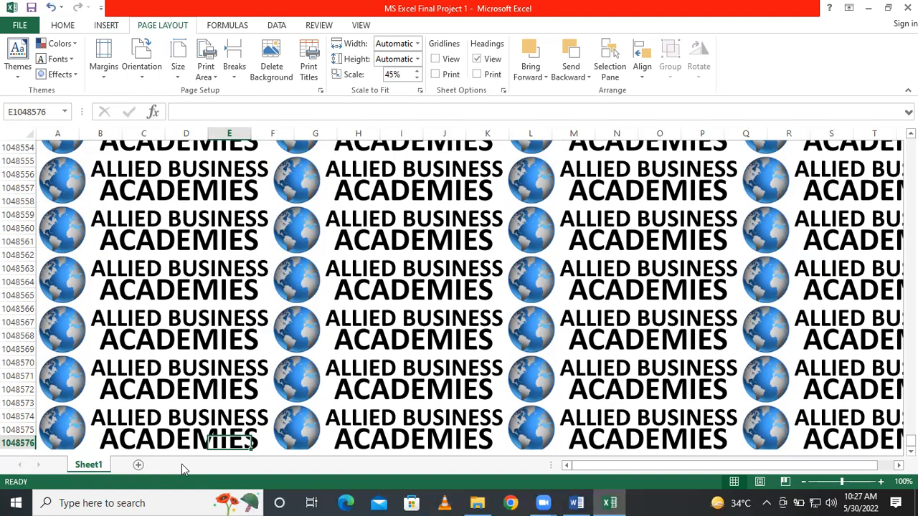
key("ctrl+Right")
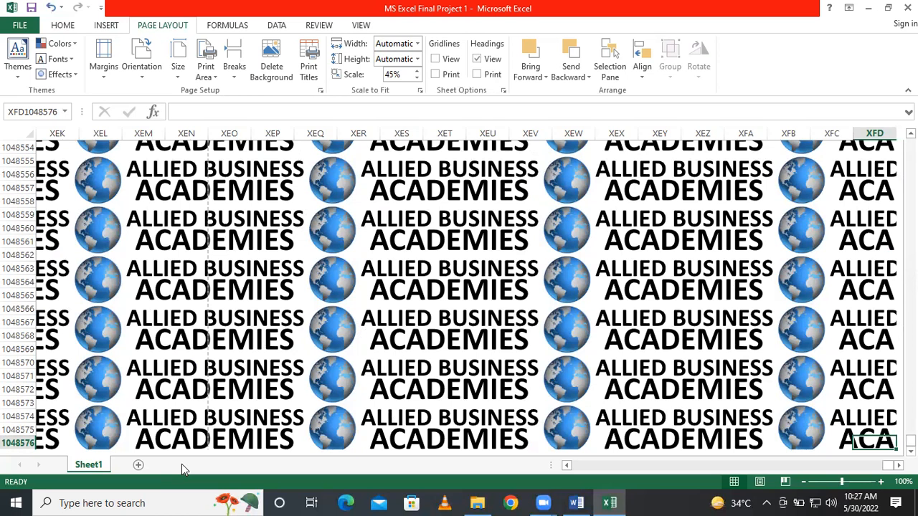
- Undo the picture background on Sheet1
key("ctrl+z")
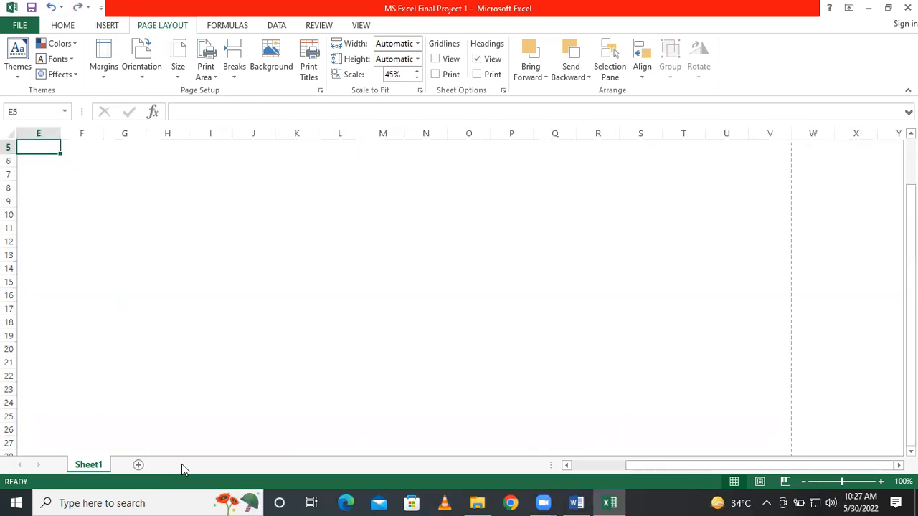
scroll(180, 464, "up", 2)
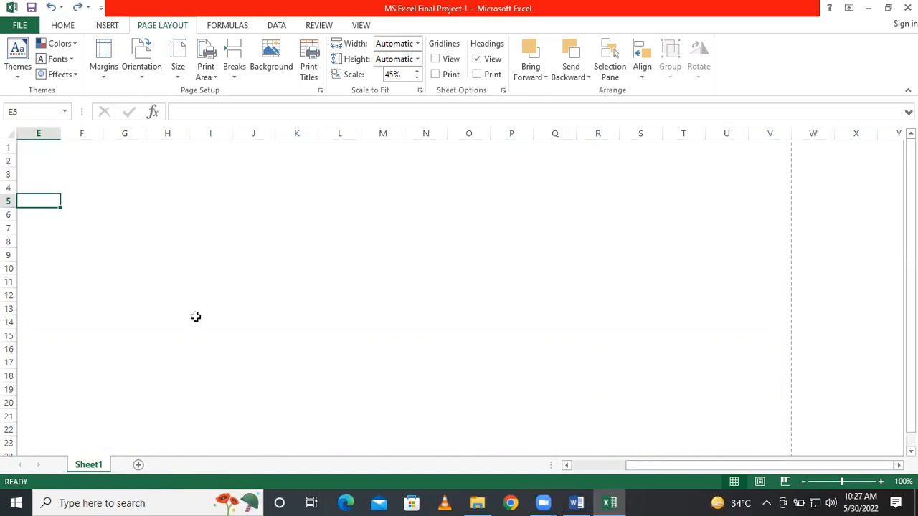
left_click(62, 25)
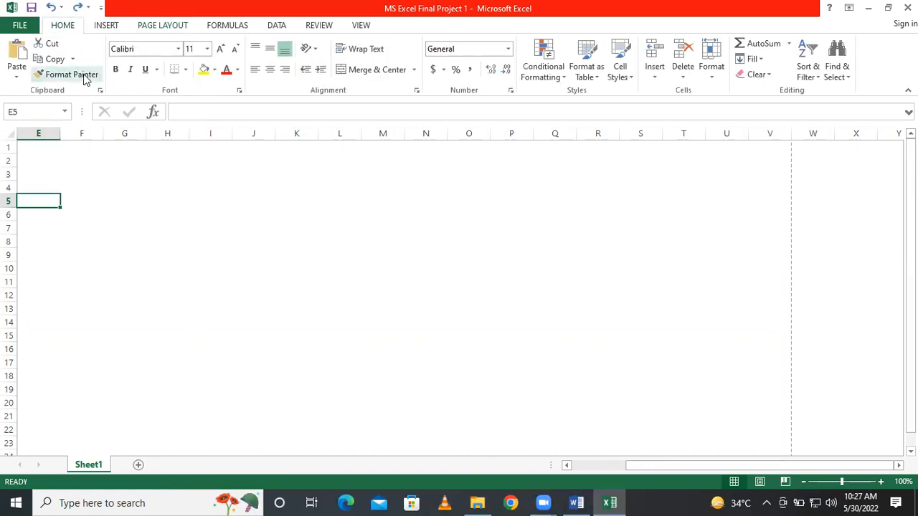
- Insert a 1" by 1" rectangle on Sheet1 and move it to the corner of cell E1
left_click(108, 25)
left_click(205, 44)
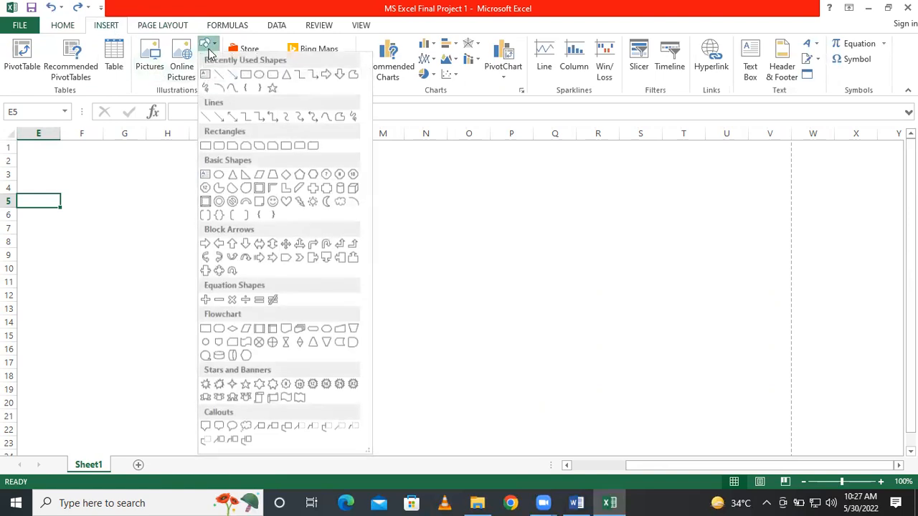
left_click(245, 75)
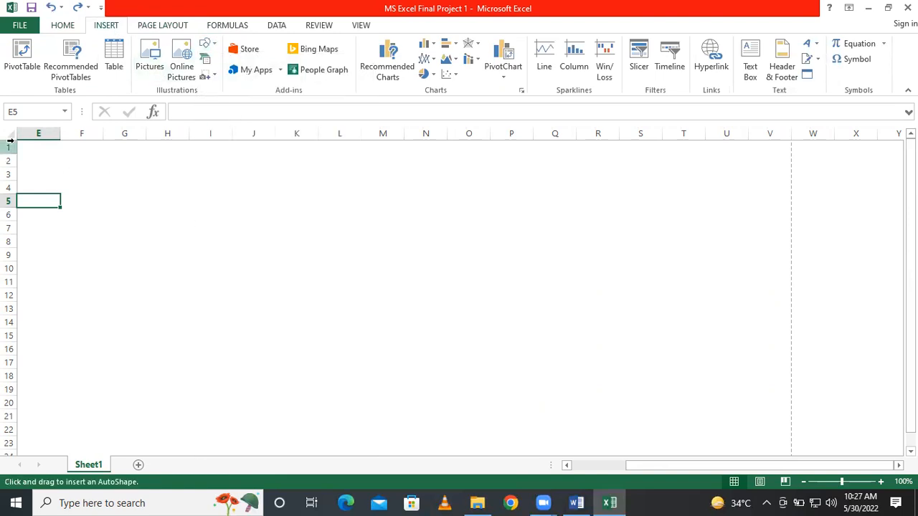
left_click_drag(19, 143, 344, 200)
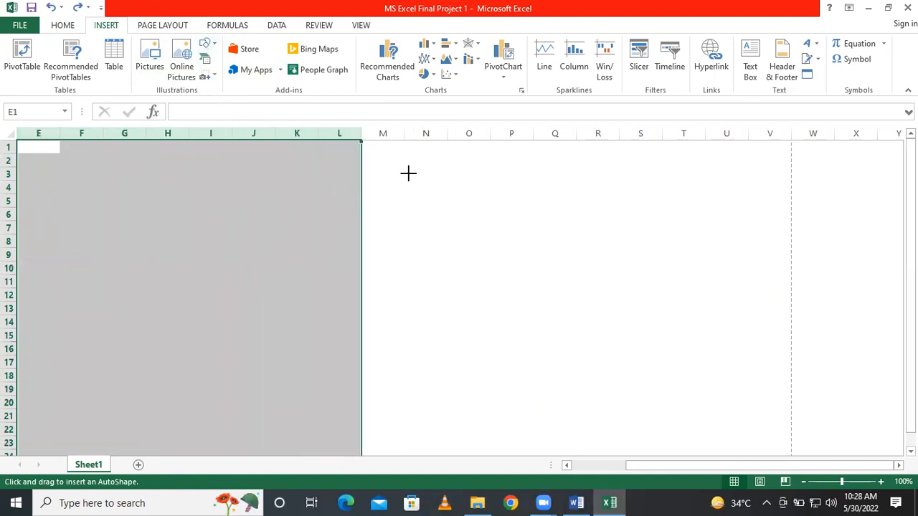
left_click(408, 173)
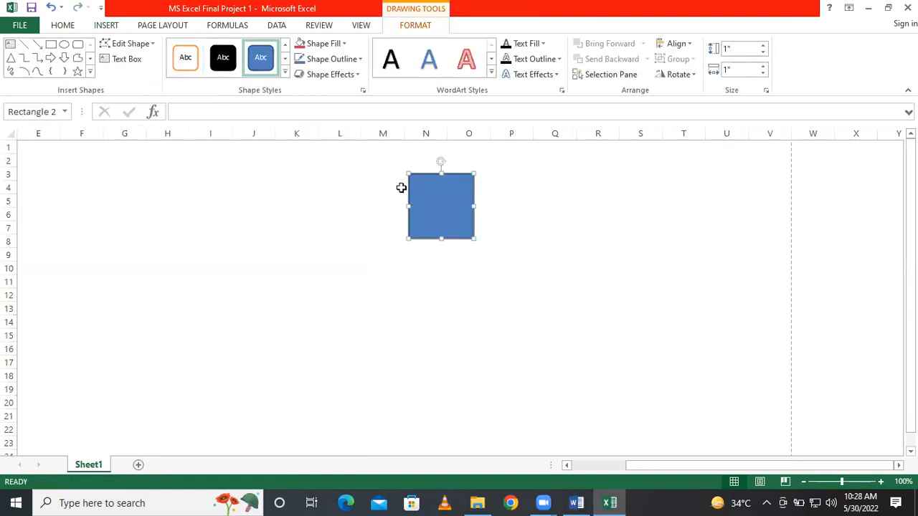
left_click_drag(424, 188, 30, 155)
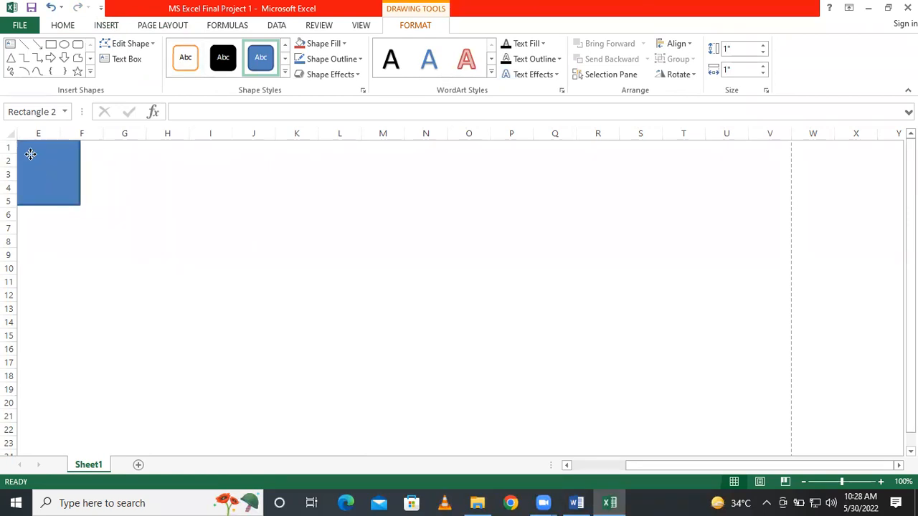
- Enlarge the rectangle down to row 23 and across to column R, about 4.78" high and 9.29" wide
left_click_drag(80, 205, 708, 455)
left_click_drag(726, 446, 614, 179)
scroll(652, 268, "up", 7)
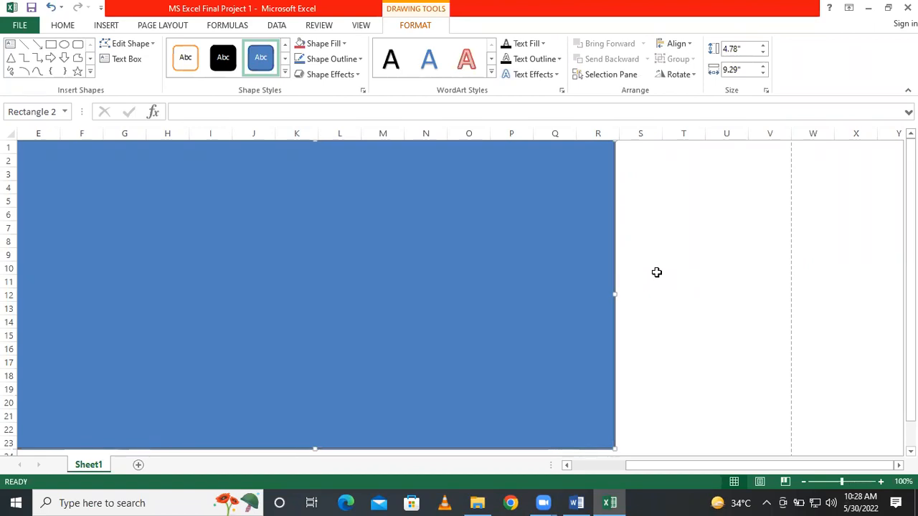
- Examine how the blue rectangle sits on the page in Page Layout view, and return to Normal view
left_click(761, 483)
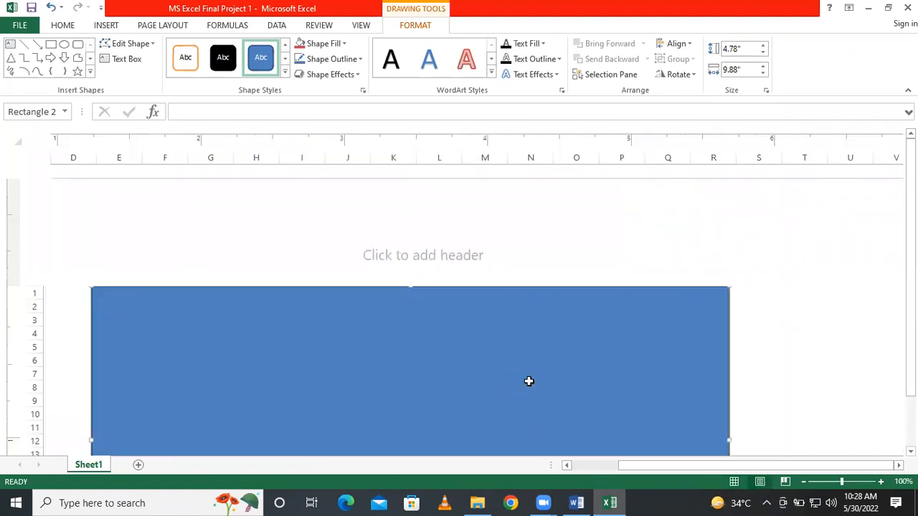
scroll(553, 395, "down", 5)
scroll(574, 410, "up", 5)
scroll(680, 430, "down", 3)
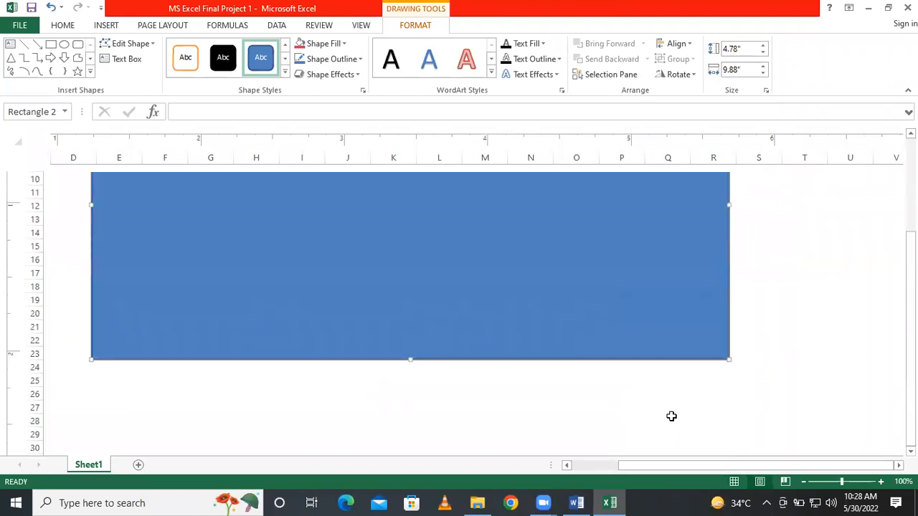
scroll(672, 416, "up", 3)
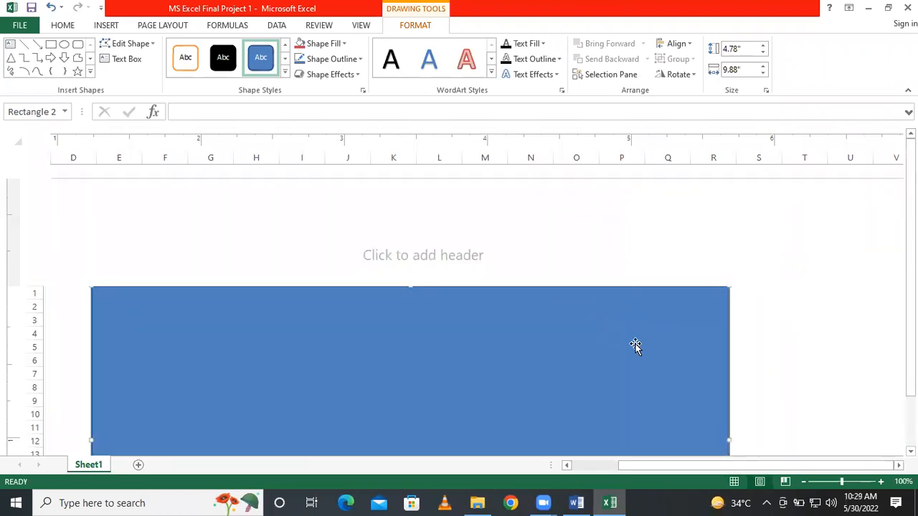
scroll(634, 344, "down", 3)
scroll(631, 340, "up", 3)
left_click(734, 482)
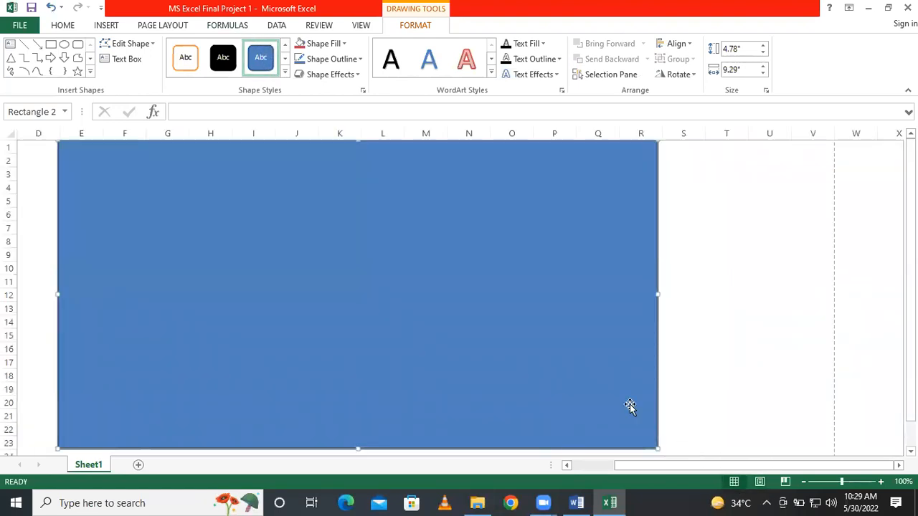
- Align the blue rectangle with cell D1 and draw a rounded rectangle about 3.55" high and 2.94" wide on it
left_click_drag(501, 286, 456, 290)
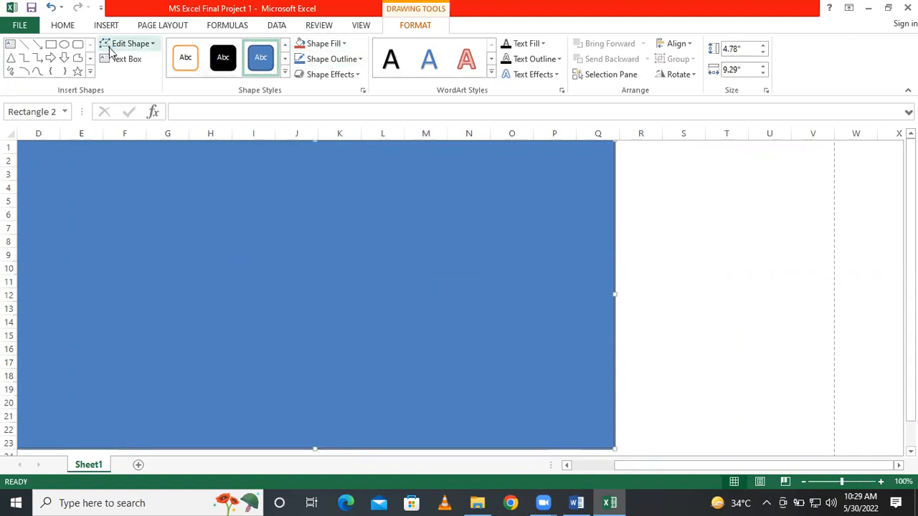
left_click(78, 45)
left_click_drag(50, 230, 240, 426)
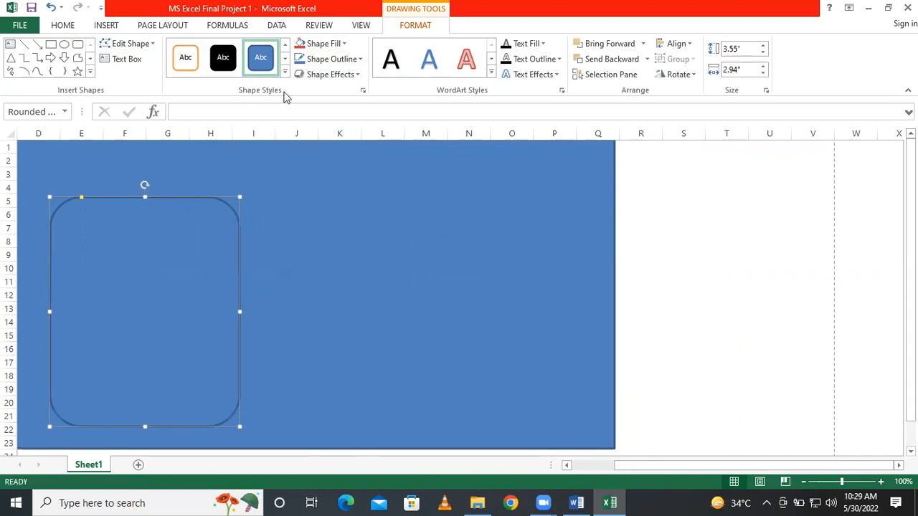
- Apply the light red gradient shape style to the rounded rectangle
left_click(349, 74)
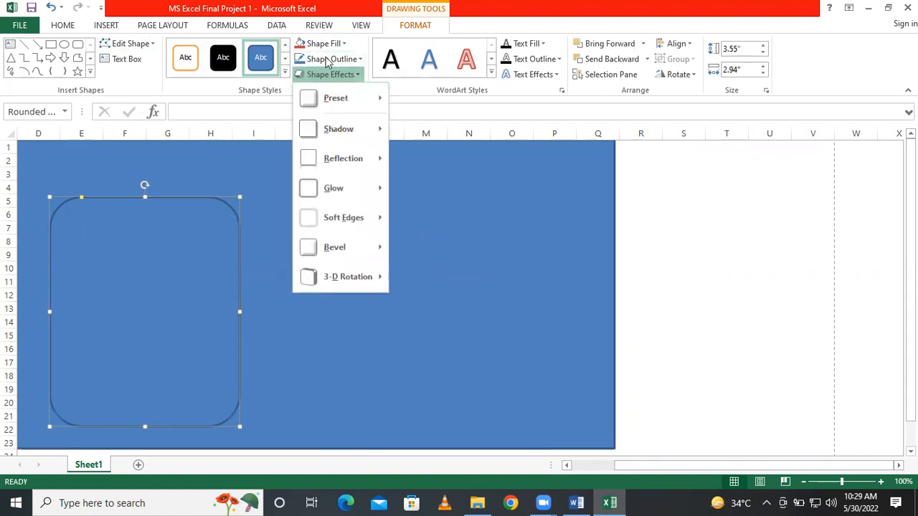
left_click(285, 72)
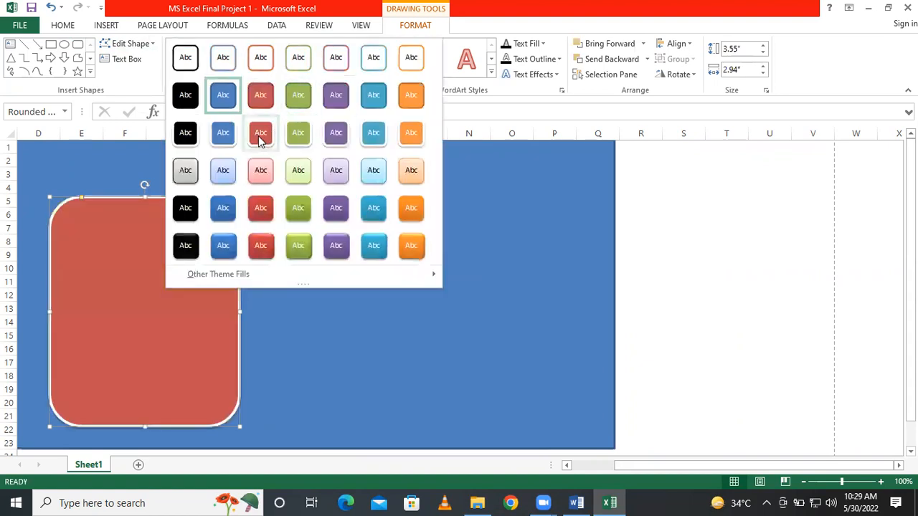
left_click(265, 170)
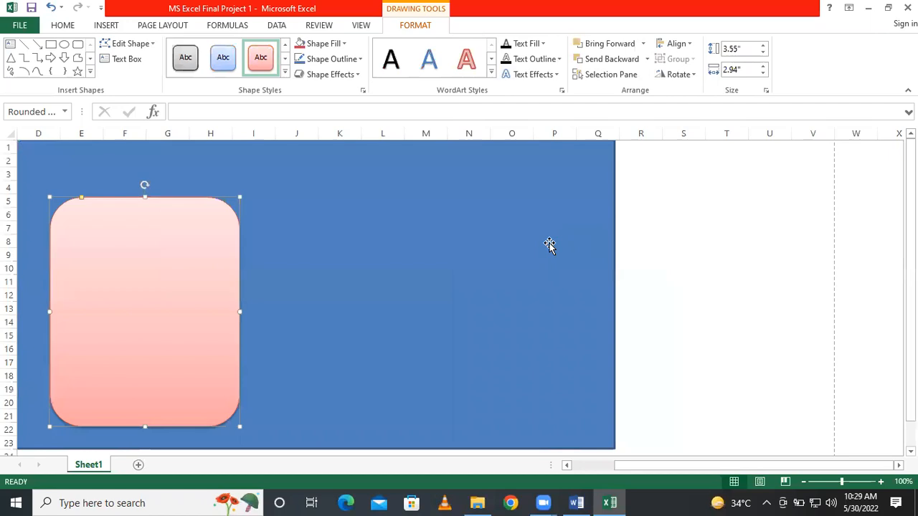
left_click(287, 75)
left_click(264, 170)
left_click(347, 44)
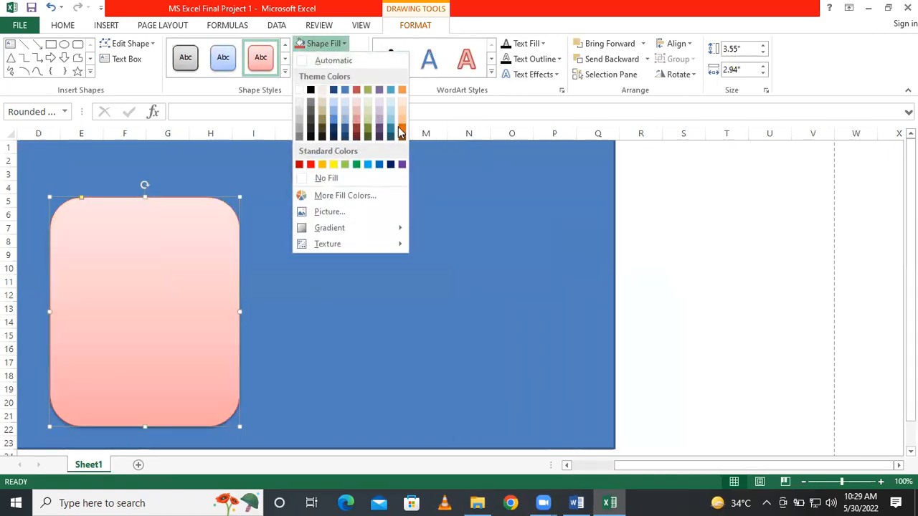
left_click(377, 214)
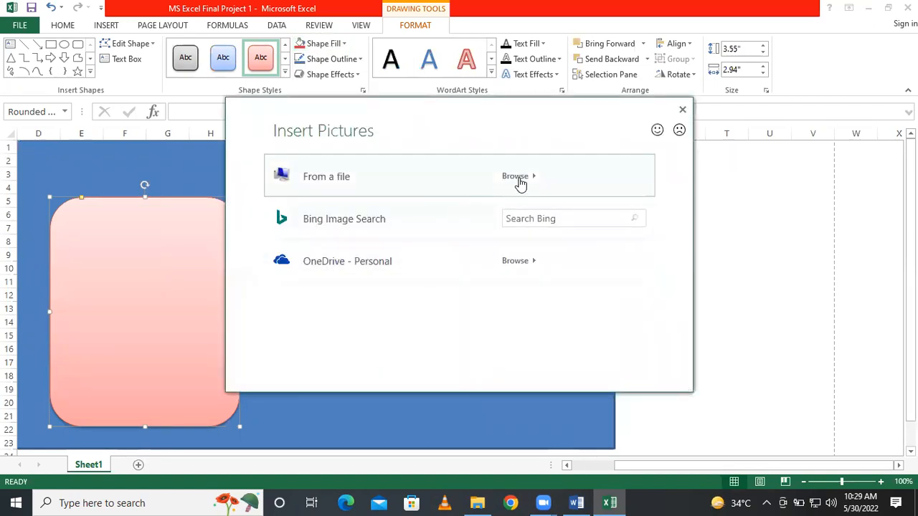
left_click(518, 182)
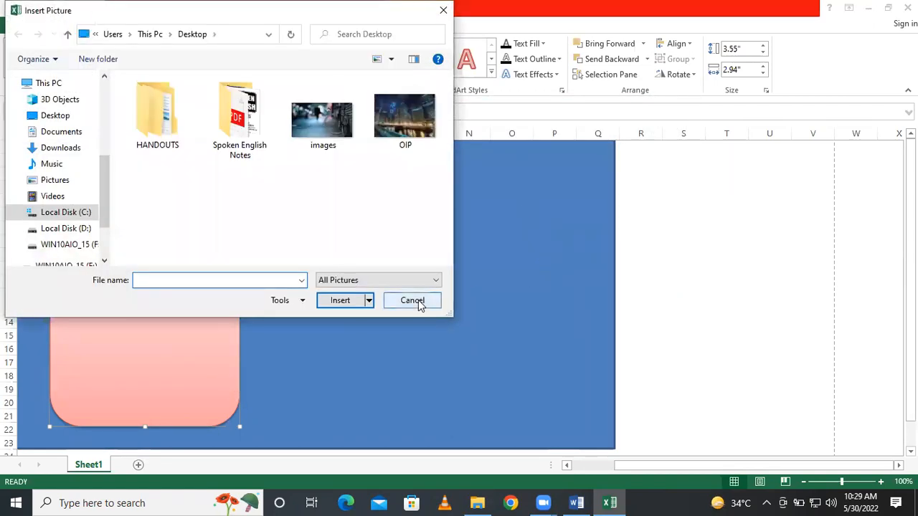
left_click(415, 299)
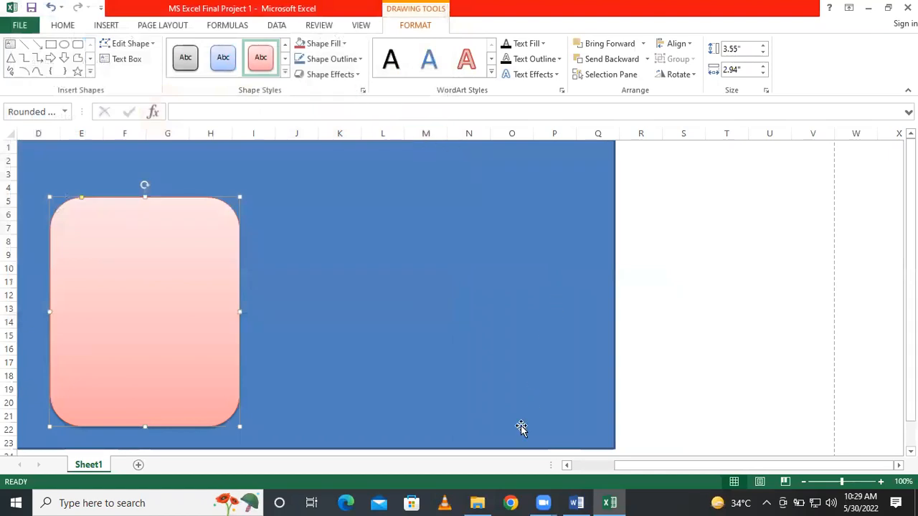
- Switch to Chrome and search Google for "Staff Image"
left_click(511, 503)
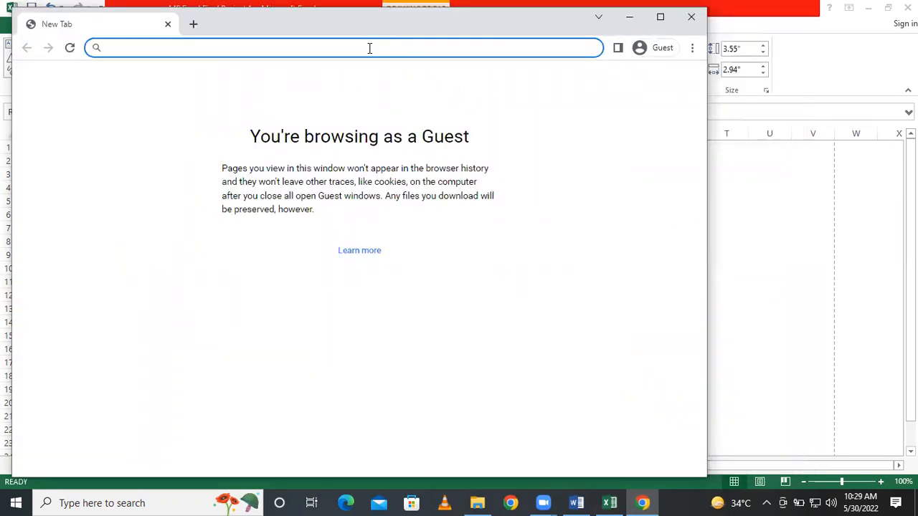
type("Imag")
key("BackSpace")
key("BackSpace")
key("BackSpace")
key("BackSpace")
type("St")
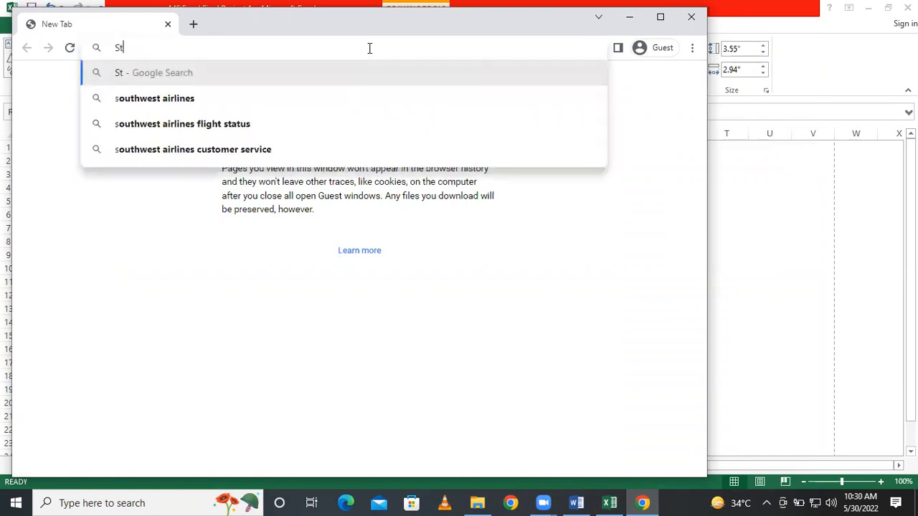
type("aff Image")
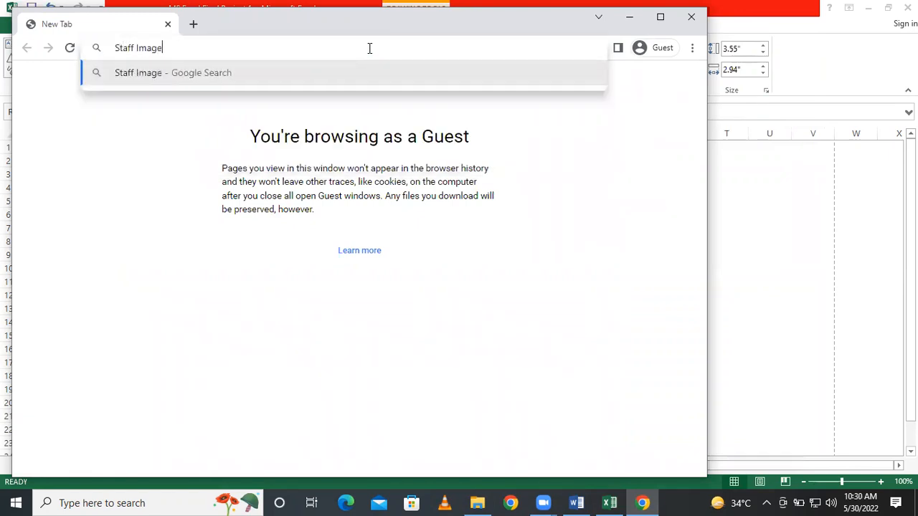
key("Return")
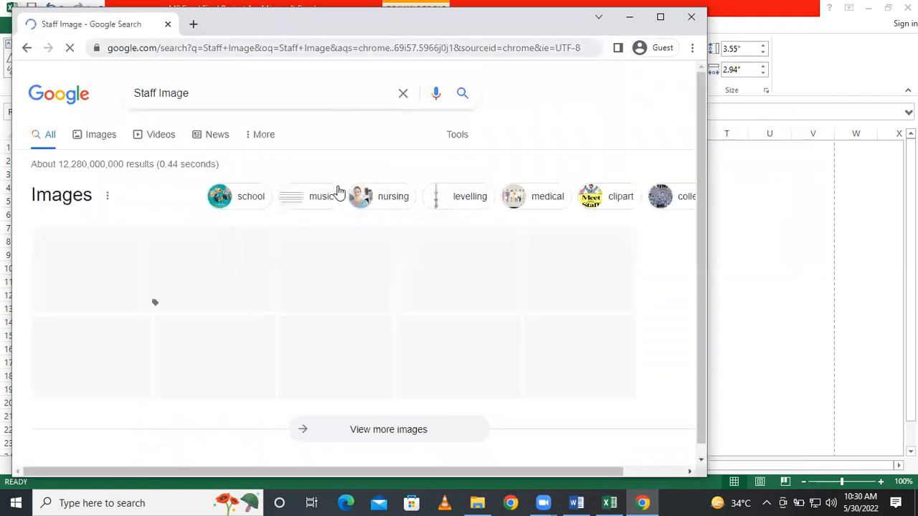
- Look through the search results for a picture that can represent staff
scroll(344, 228, "down", 2)
scroll(344, 228, "down", 1)
scroll(344, 228, "up", 2)
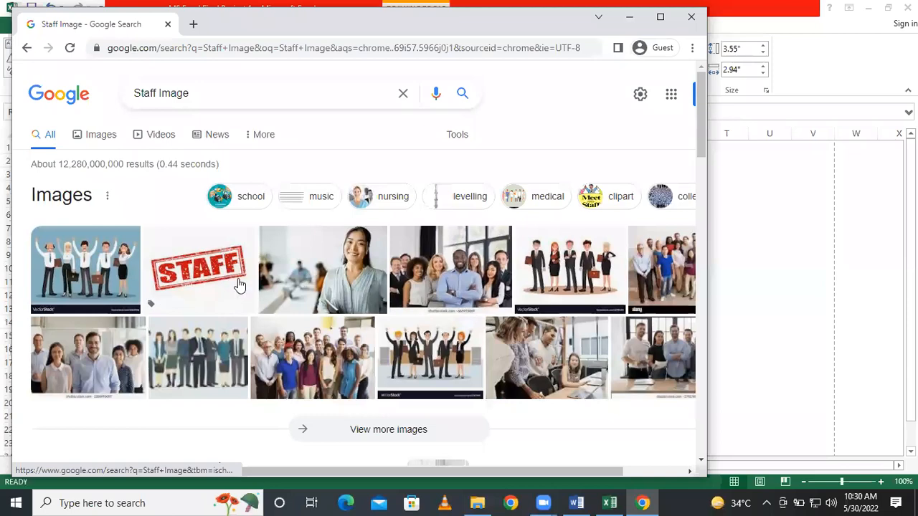
scroll(478, 276, "down", 1)
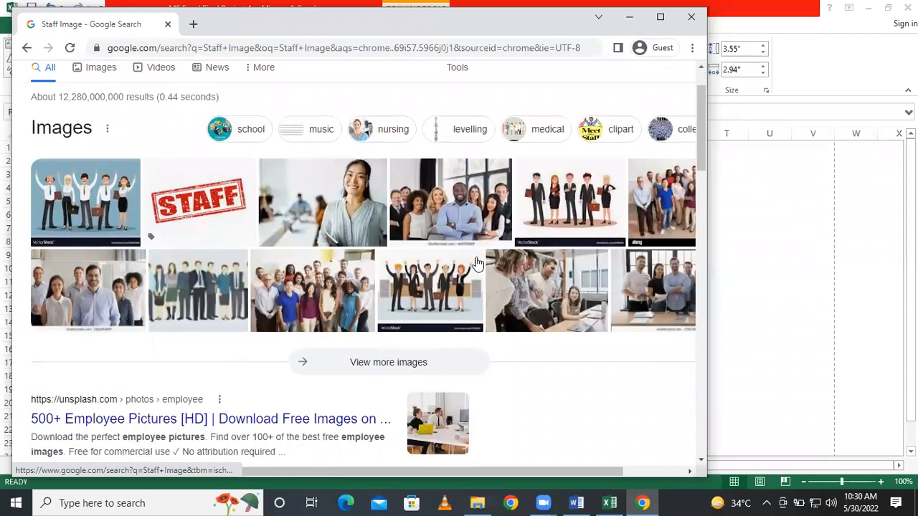
scroll(400, 304, "down", 3)
scroll(400, 304, "down", 2)
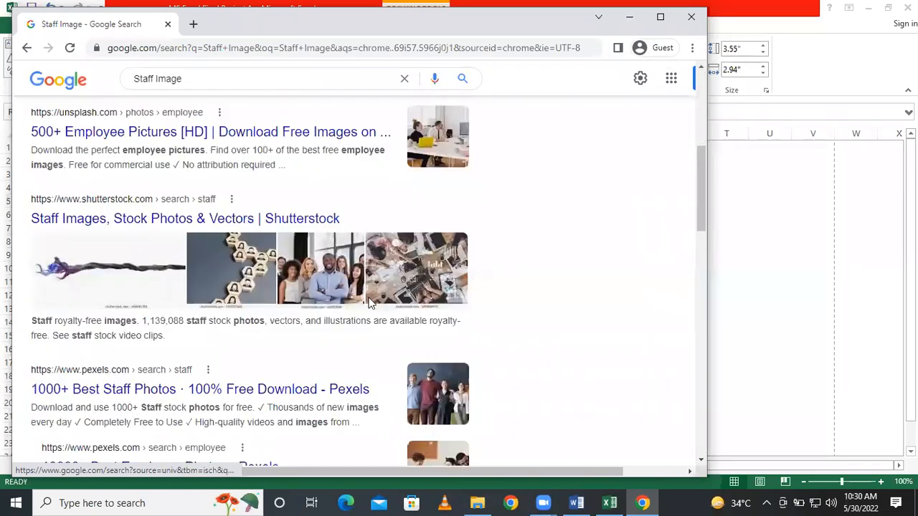
scroll(320, 298, "up", 1)
scroll(320, 297, "up", 2)
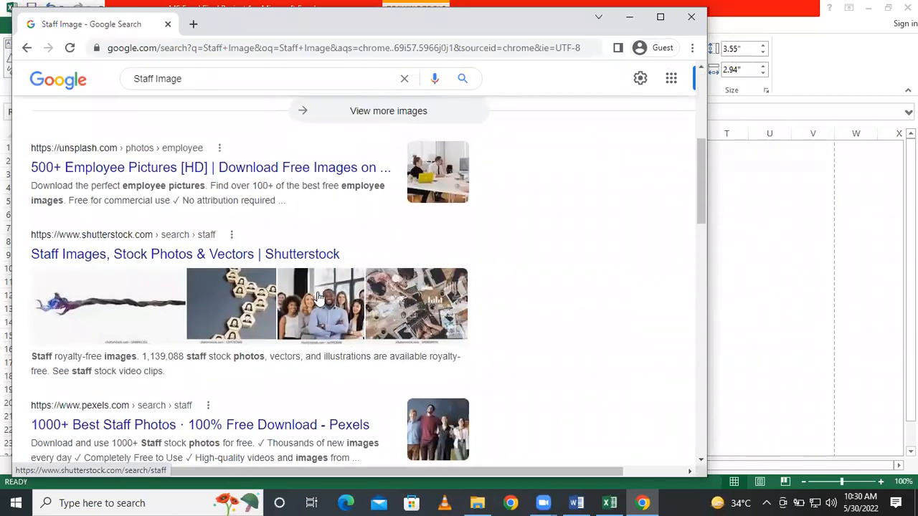
scroll(314, 348, "down", 1)
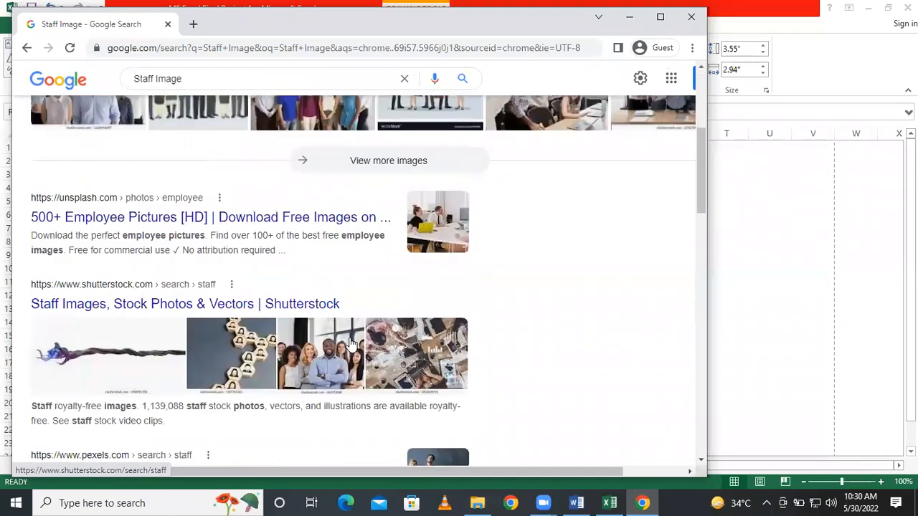
scroll(314, 348, "up", 4)
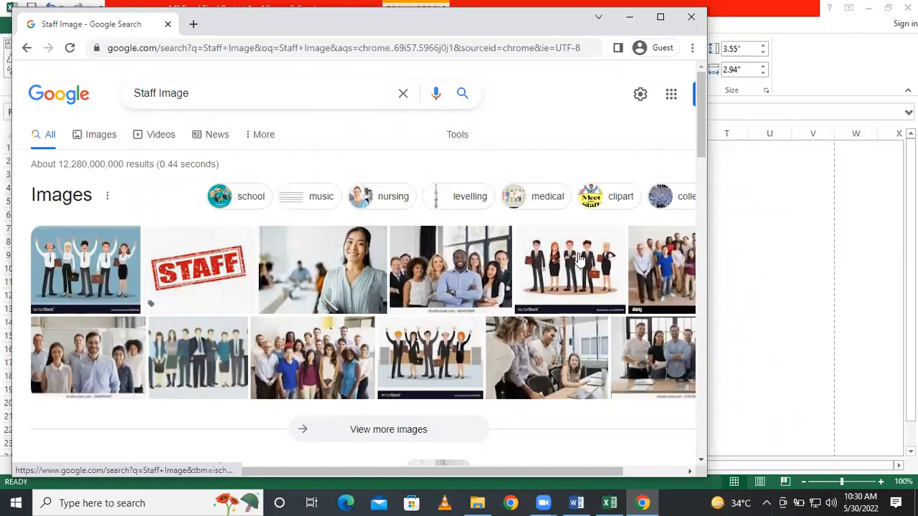
- Save the red STAFF stamp image to the Desktop as a JPEG named download
right_click(204, 273)
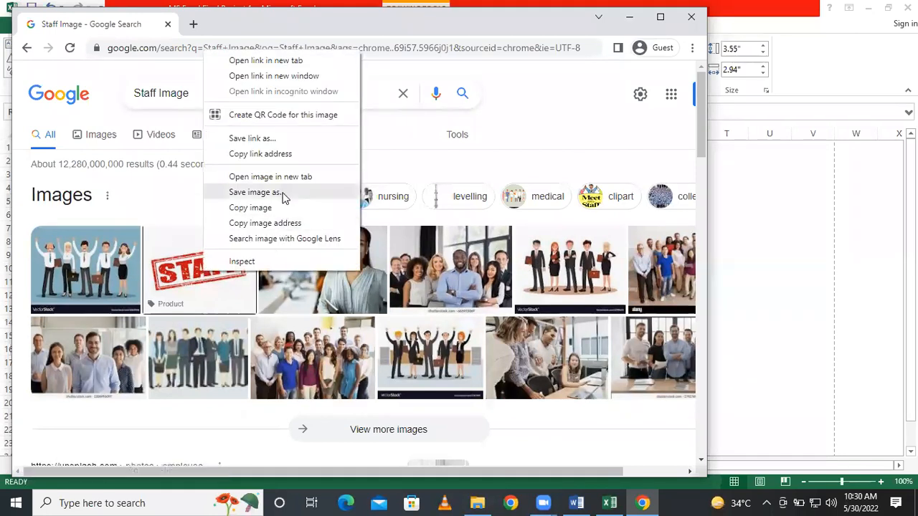
left_click(258, 192)
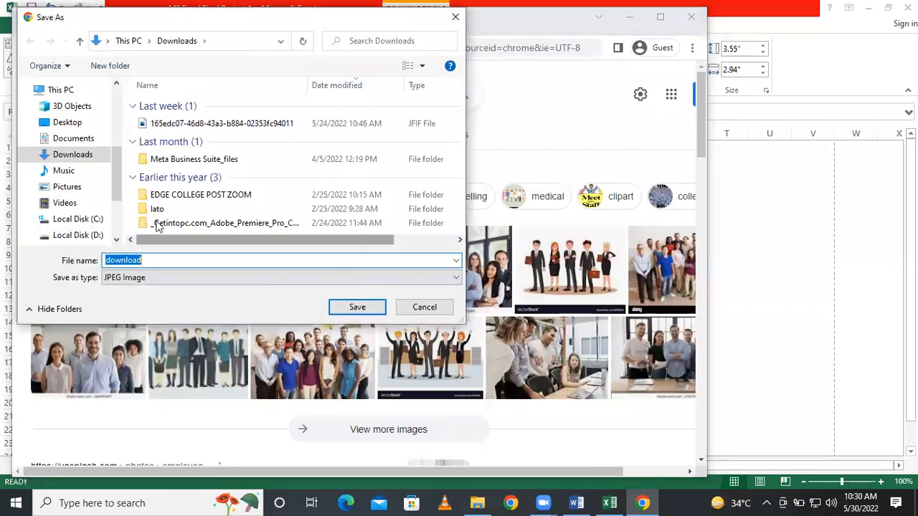
left_click(67, 121)
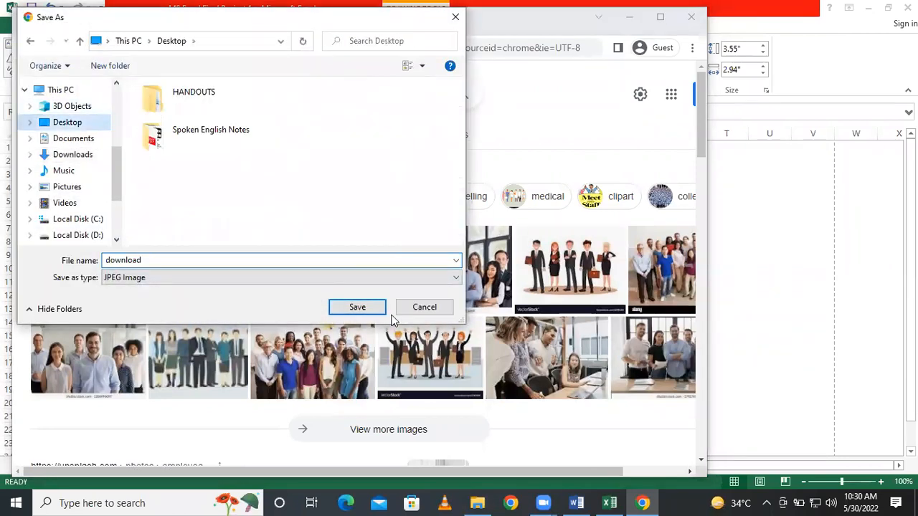
left_click(373, 310)
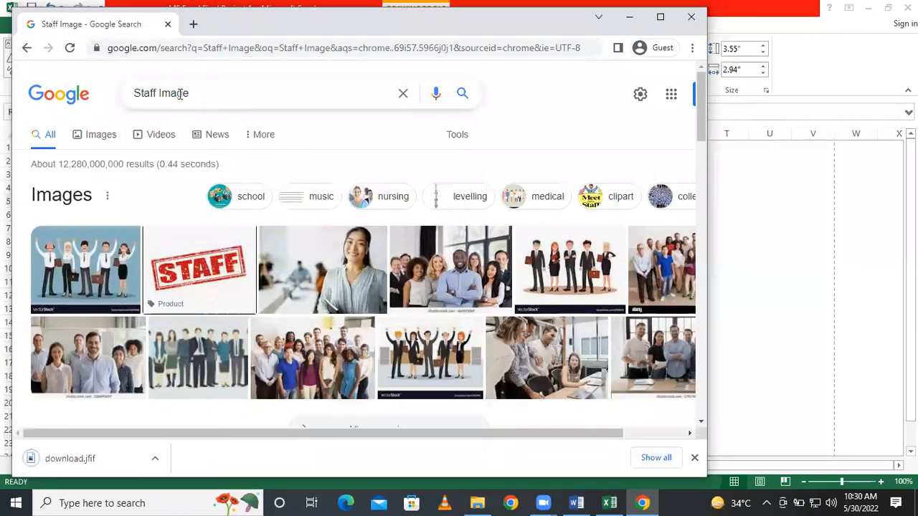
- Change the Google search to "student images"
double_click(139, 91)
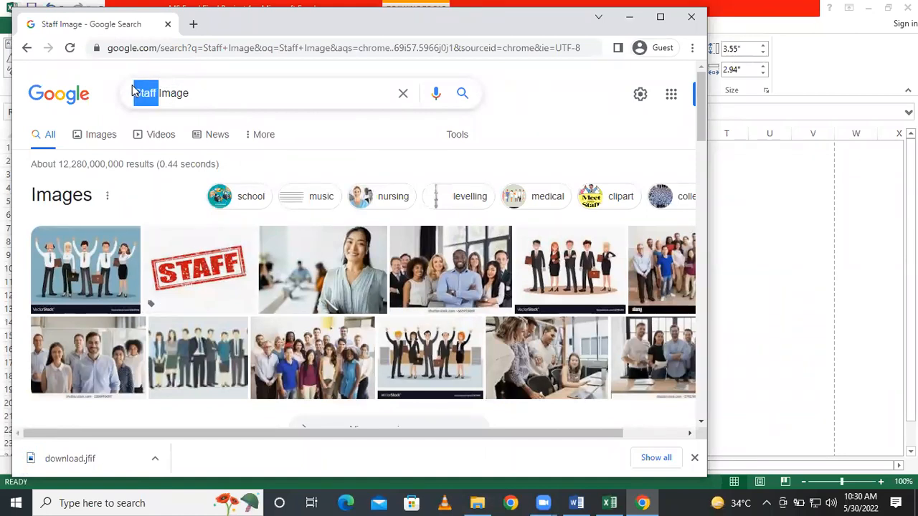
type("Stude")
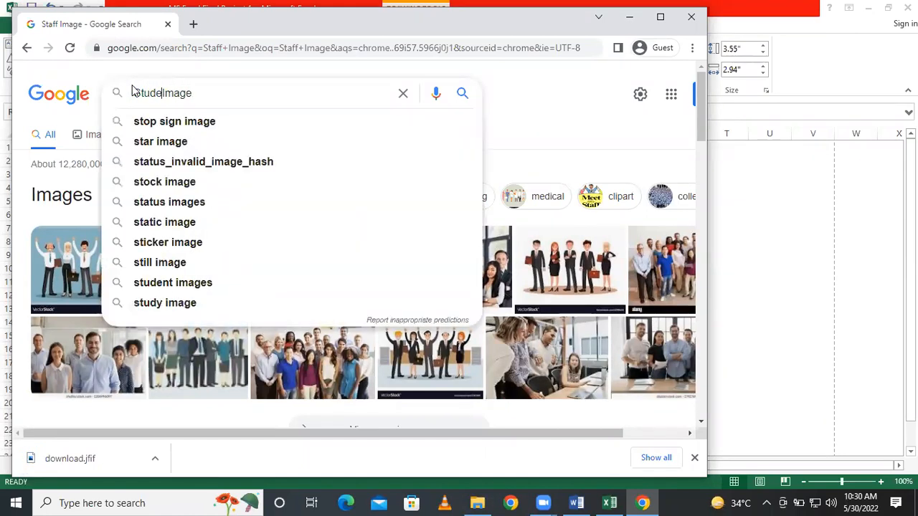
left_click(188, 122)
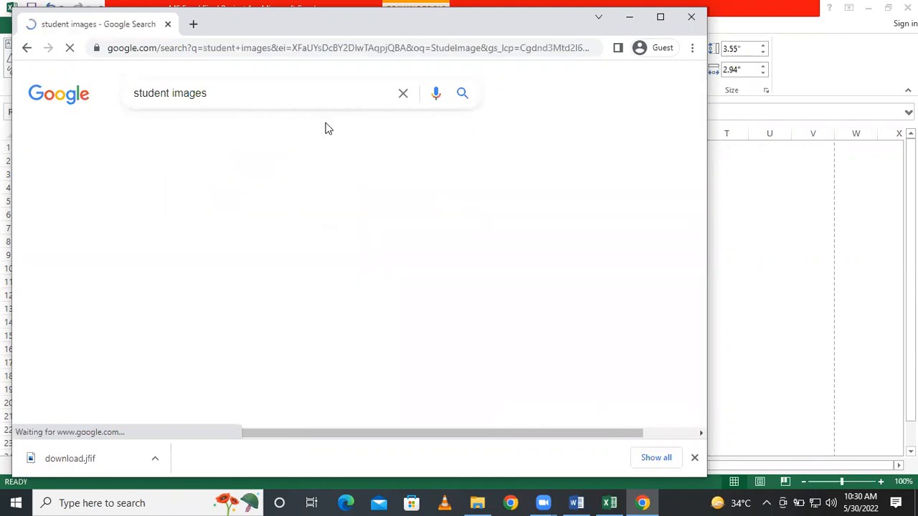
- Save the illustration of four standing students to the Desktop as a JPEG named download (1)
scroll(215, 173, "down", 1)
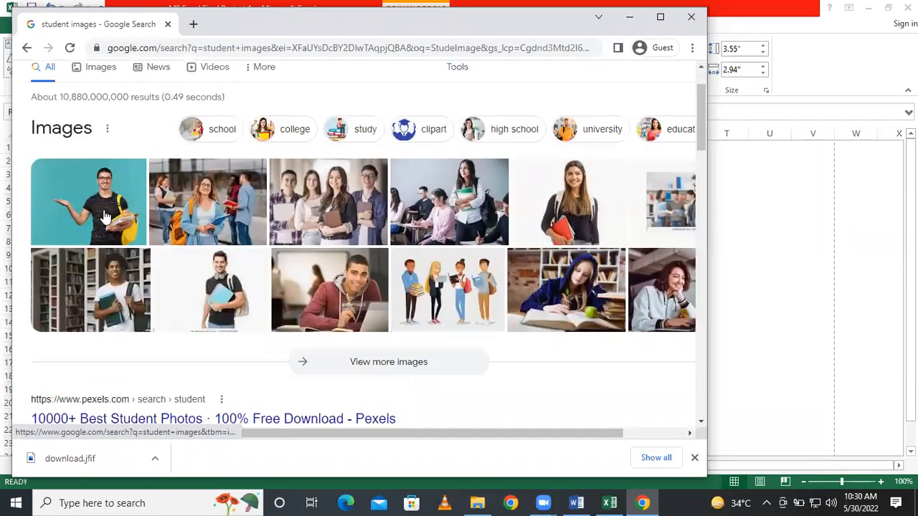
right_click(454, 283)
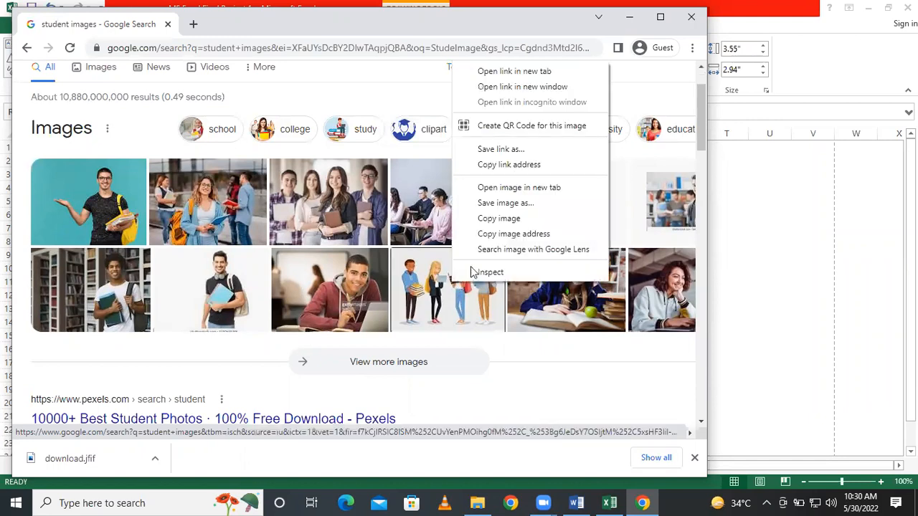
left_click(526, 204)
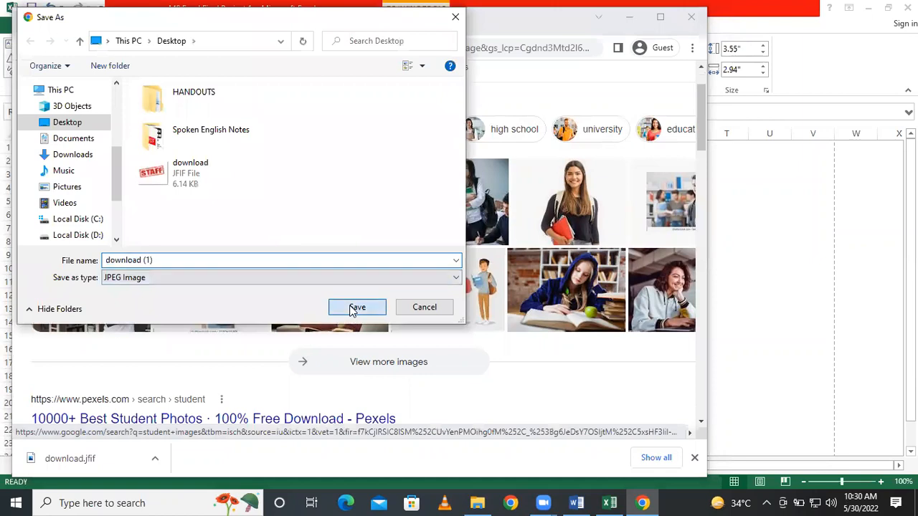
left_click(357, 307)
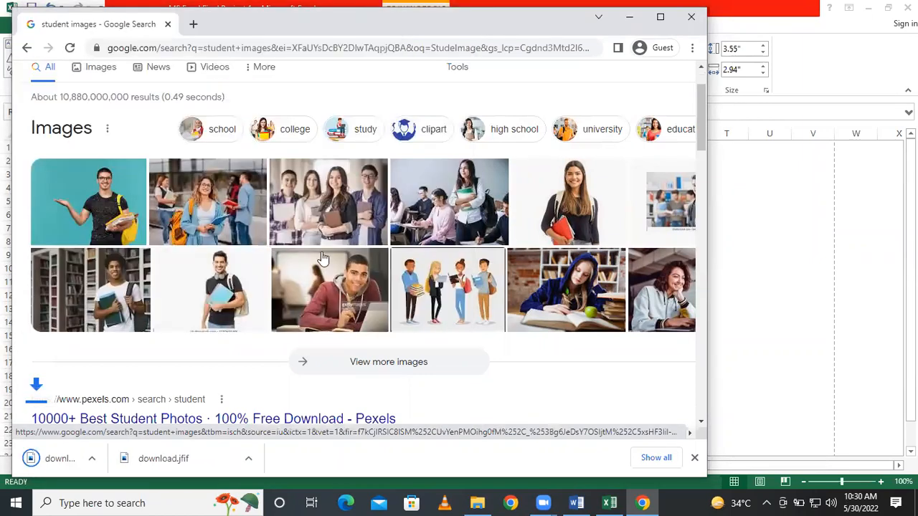
- Return to Excel and fill the rounded rectangle with the STAFF stamp picture, file download on the Desktop, keeping the shape selected
left_click(629, 16)
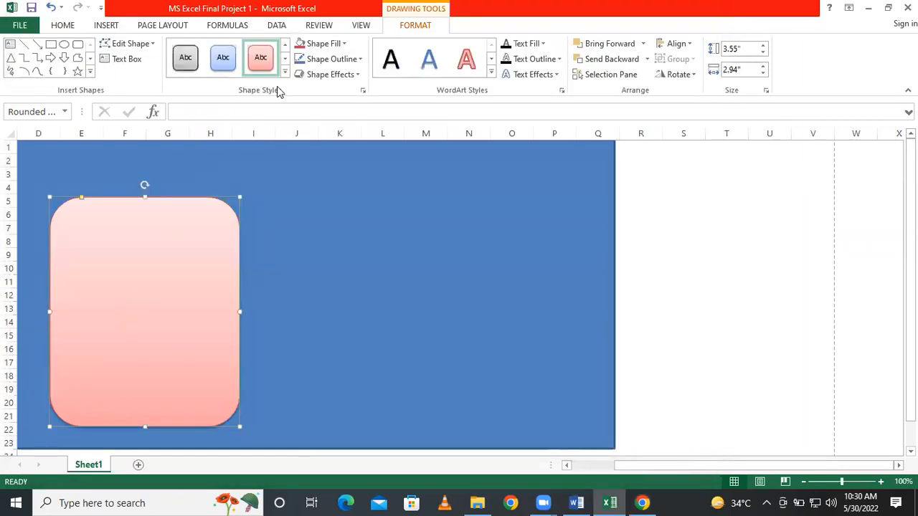
left_click(344, 44)
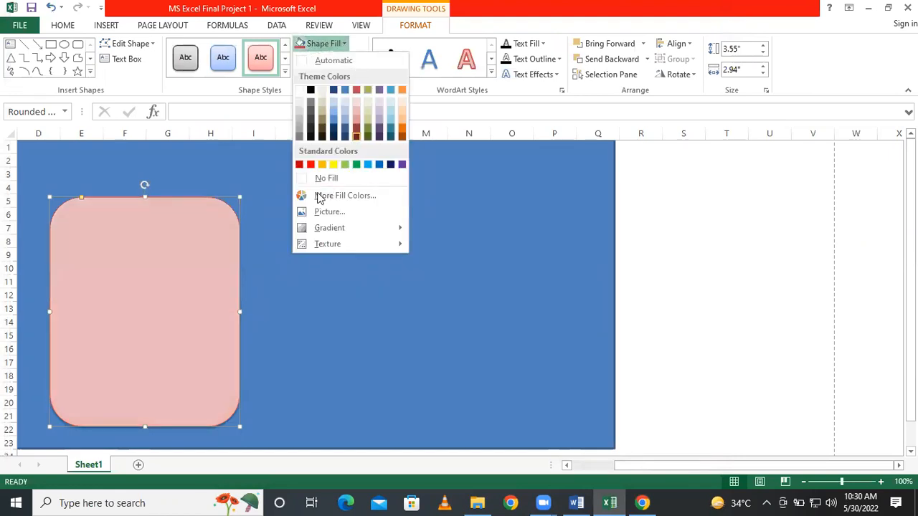
left_click(362, 212)
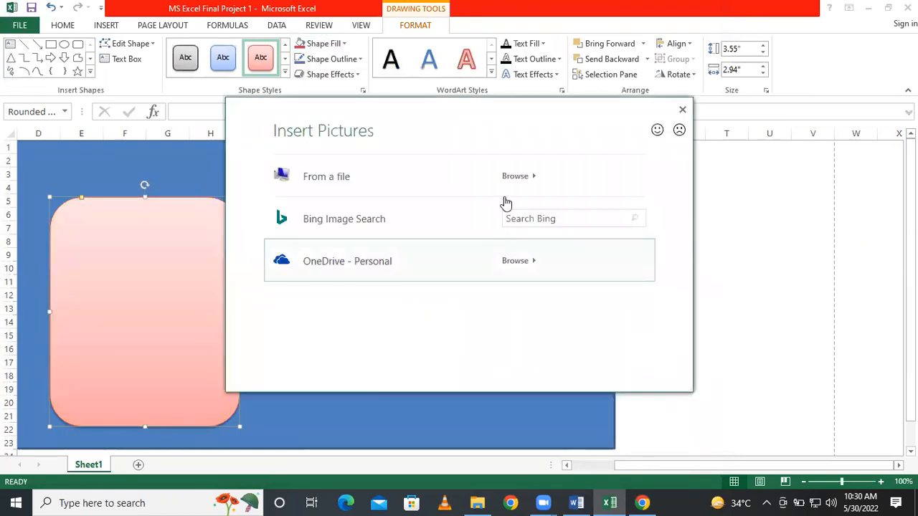
left_click(571, 179)
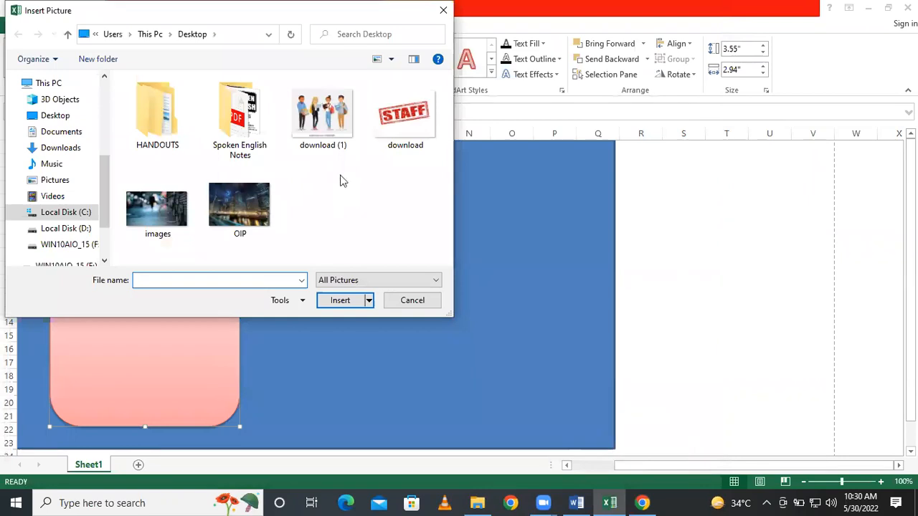
left_click(406, 144)
left_click(340, 301)
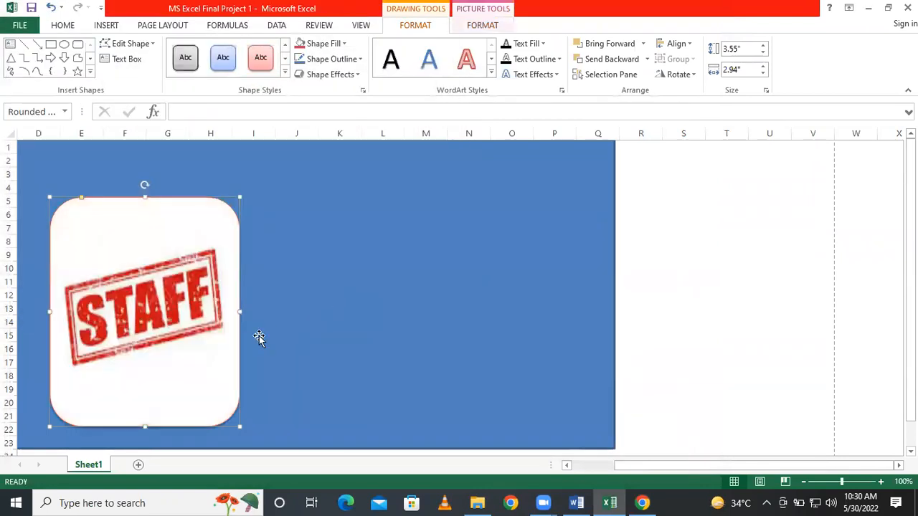
left_click(445, 315)
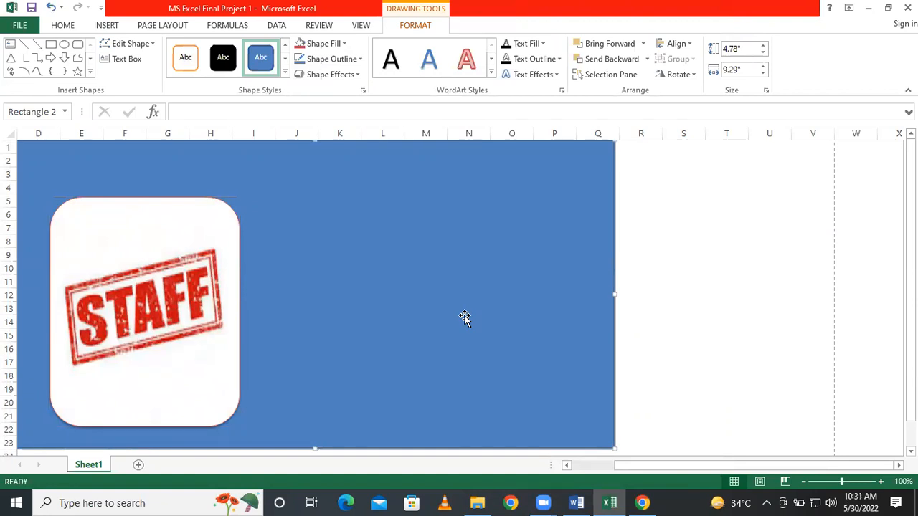
left_click(152, 385)
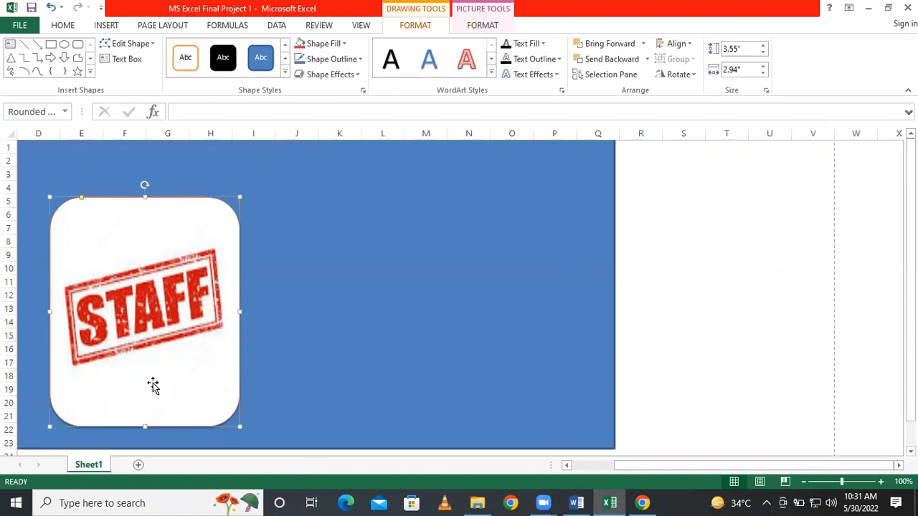
- Duplicate the STAFF shape, place the copy beside it, and fill the copy with the students picture, file download (1) on the Desktop
key("ctrl+d")
left_click_drag(152, 385, 414, 358)
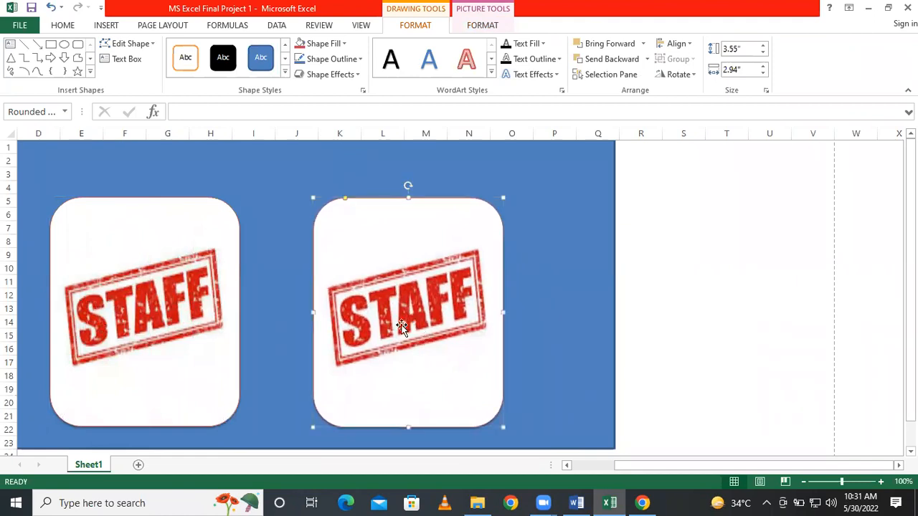
left_click(342, 46)
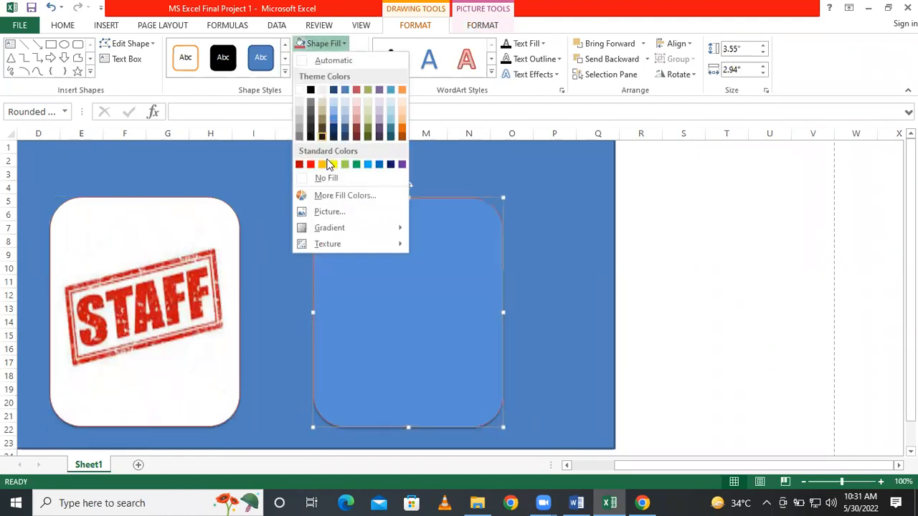
left_click(347, 210)
left_click(520, 177)
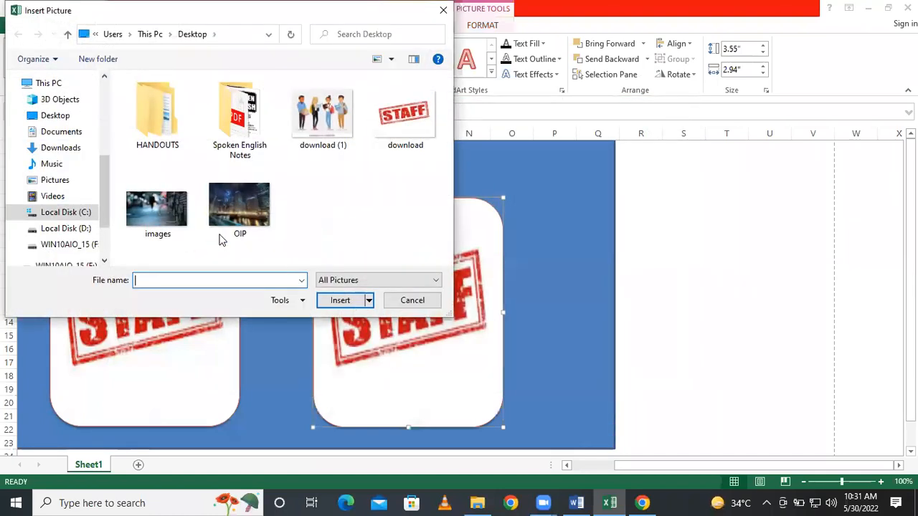
left_click(327, 118)
left_click(340, 300)
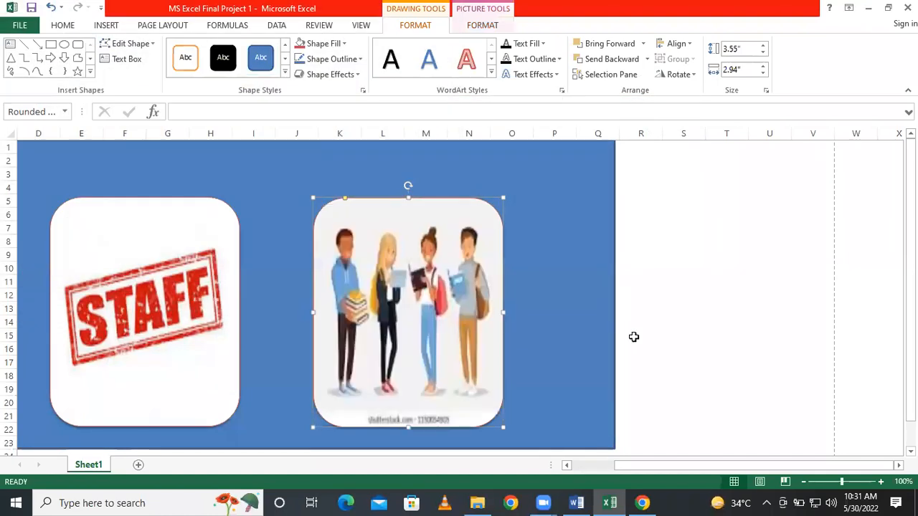
left_click(723, 321)
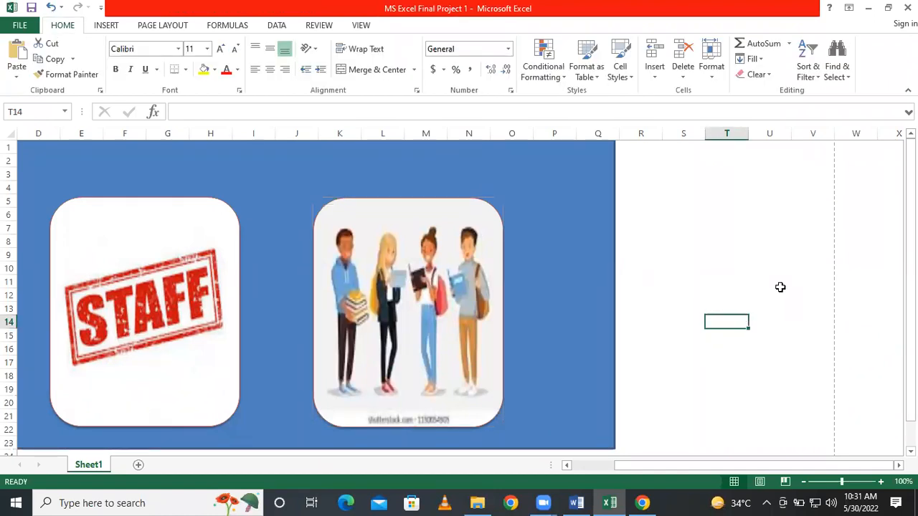
- Draw a rectangle about 0.49" high and 2.99" wide directly above the students picture
left_click(108, 26)
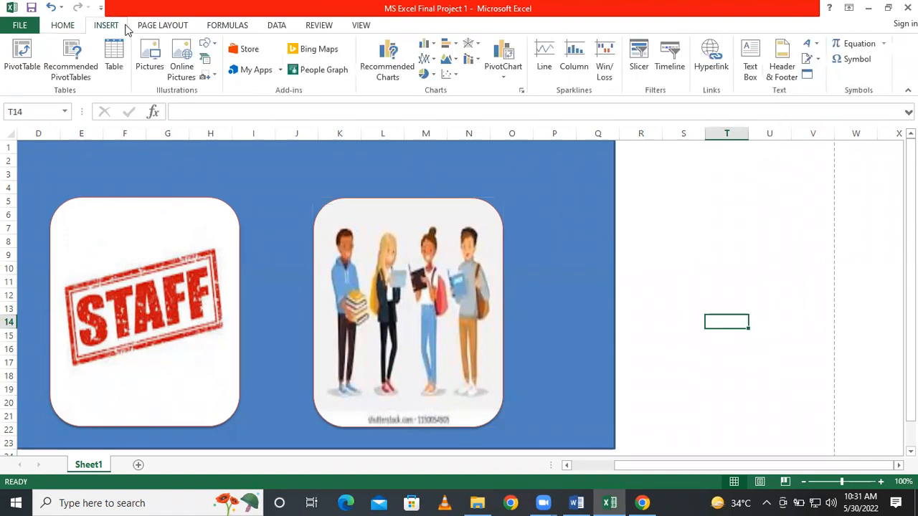
left_click(344, 227)
left_click(254, 189)
left_click(165, 229)
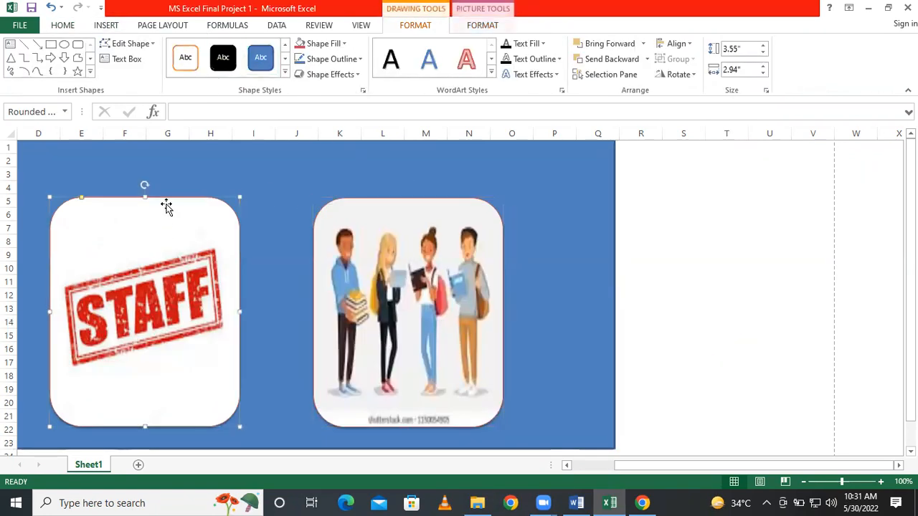
left_click(384, 229)
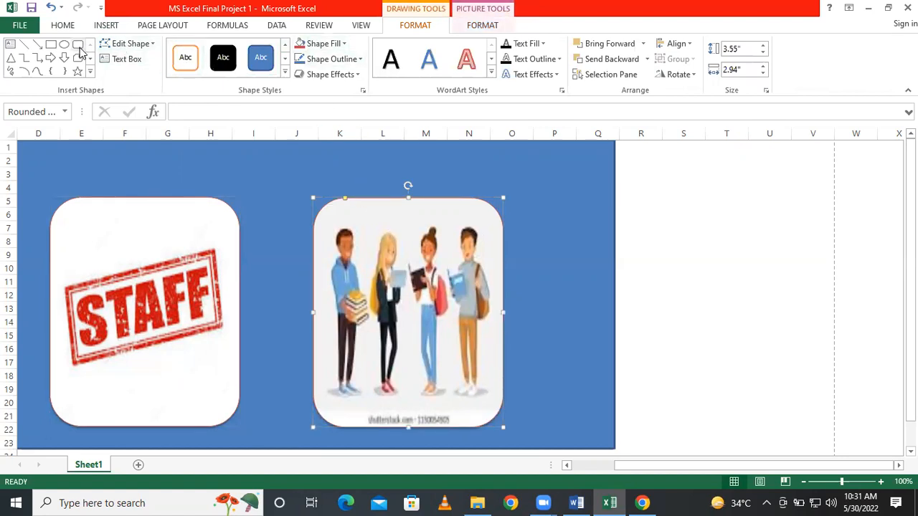
left_click(52, 45)
mouse_move(310, 164)
left_mouse_down()
mouse_move(326, 192)
mouse_move(527, 194)
mouse_move(503, 197)
left_mouse_up()
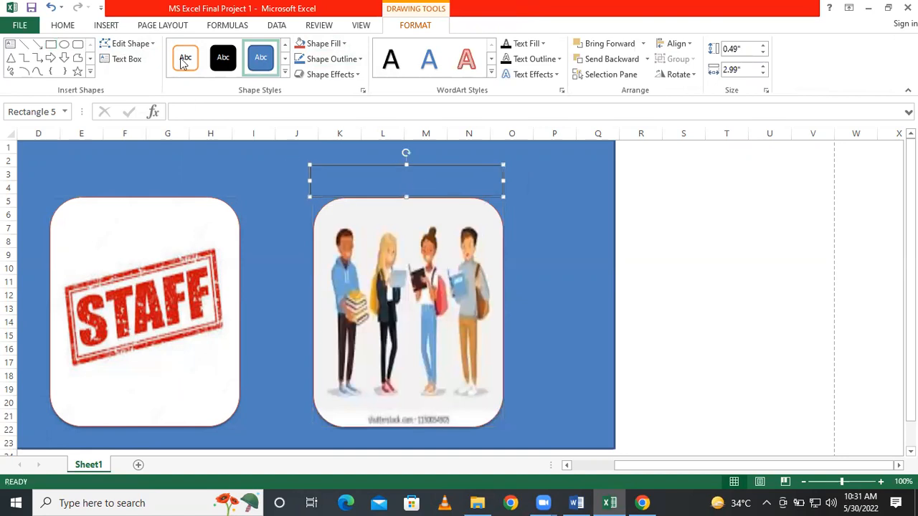
- Apply the green shape style with white outline to the new rectangle and label it "Students Detail"
left_click(285, 72)
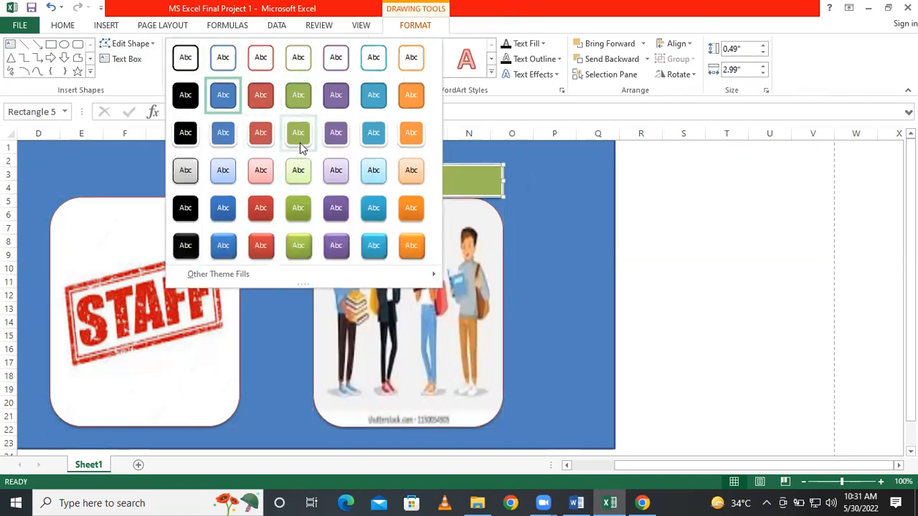
left_click(300, 144)
left_click(398, 256)
left_click(385, 180)
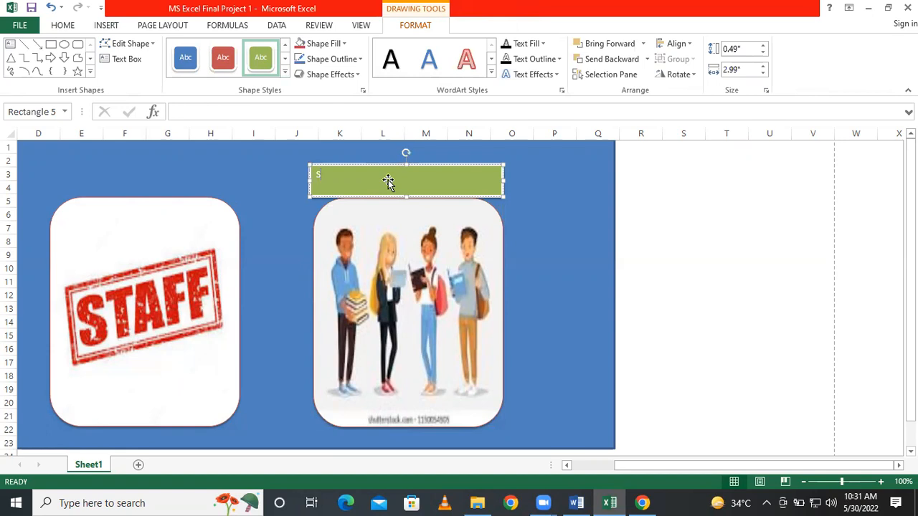
type("Students Detail")
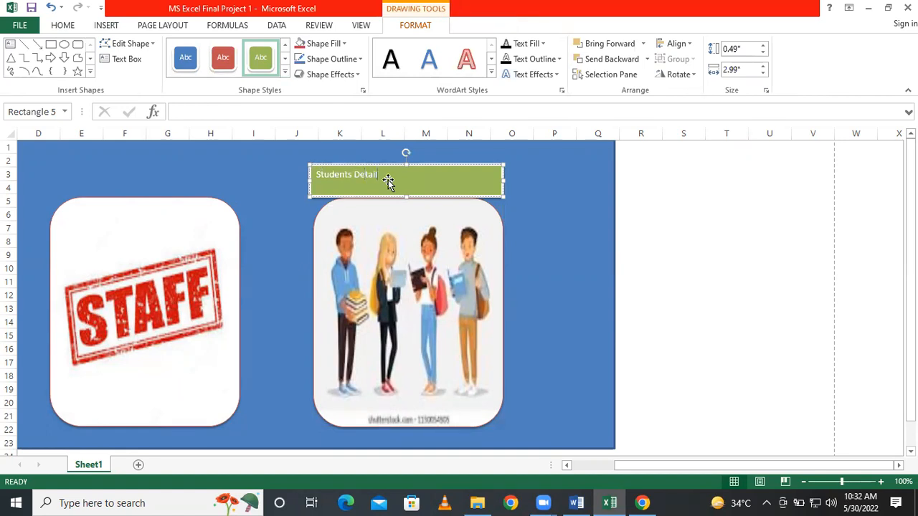
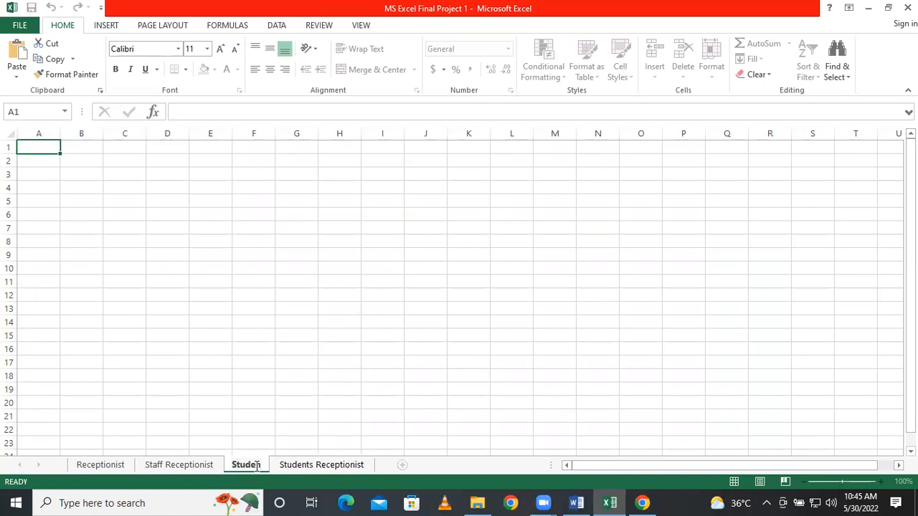
- Rename the sheet between Staff Receptionist and Students Receptionist as "Staff List"
type("st")
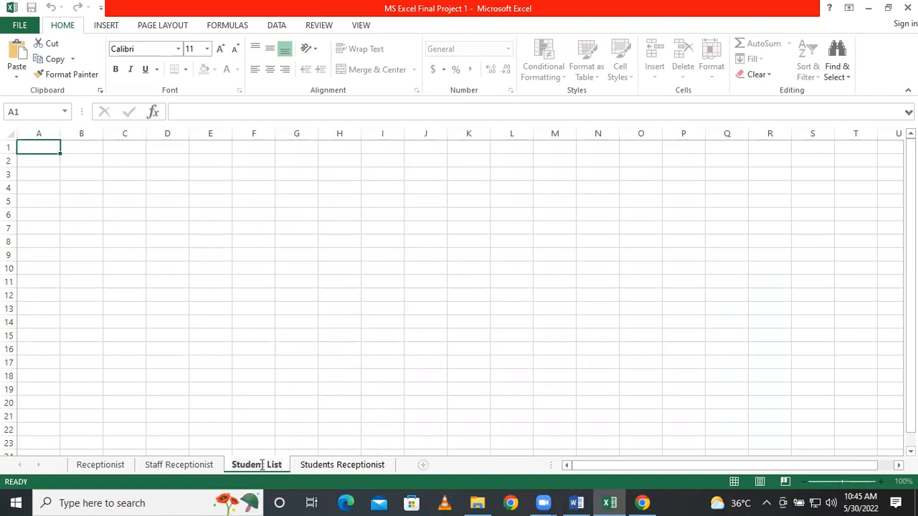
left_click_drag(263, 465, 238, 466)
type("taff")
left_click(286, 414)
- Check the purple oval on the Staff Receptionist sheet and return to the Staff List sheet
left_click(208, 465)
left_click(248, 388)
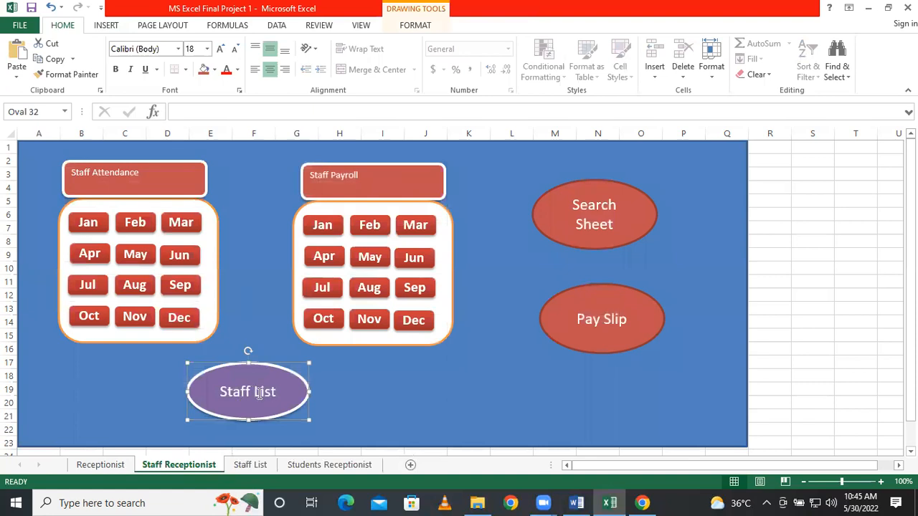
left_click(244, 466)
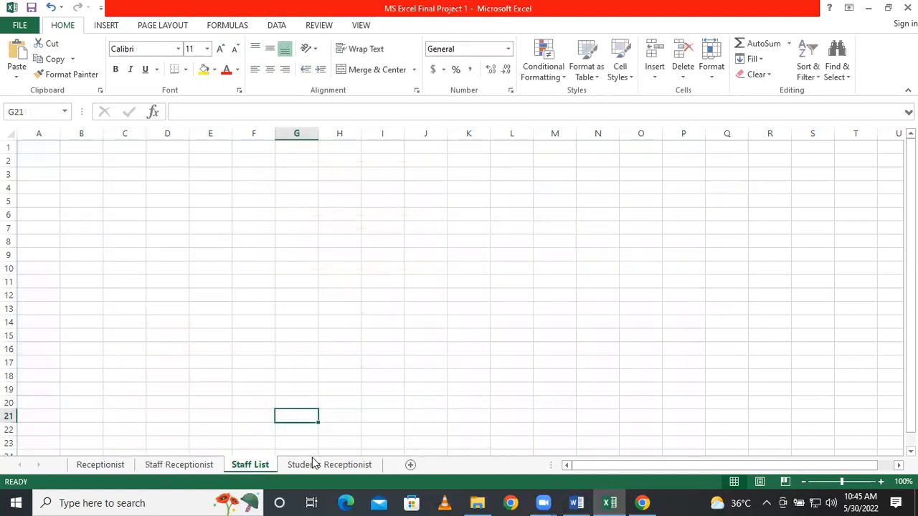
left_click(543, 503)
left_click(568, 446)
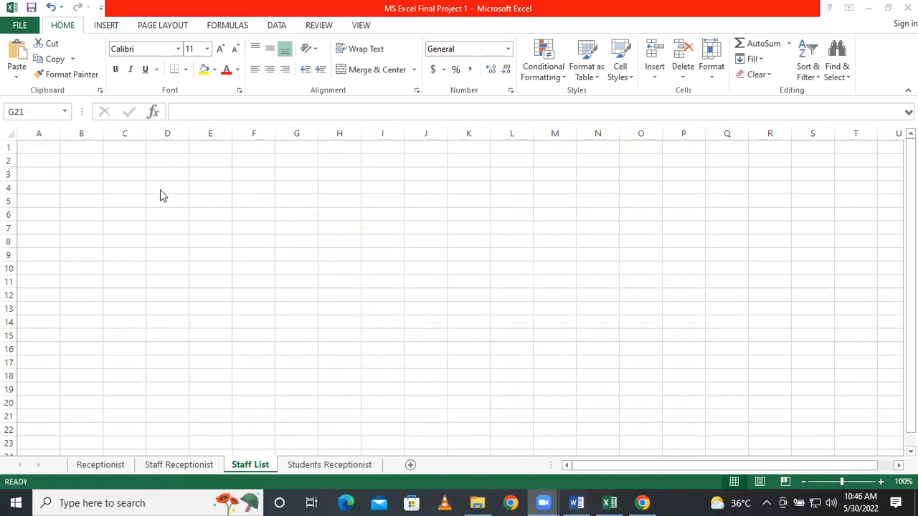
- Enter the column headings Emp Id, Employee Name and Father Name in cells A1 to C1 of the Staff List sheet
left_click(86, 161)
left_click(40, 152)
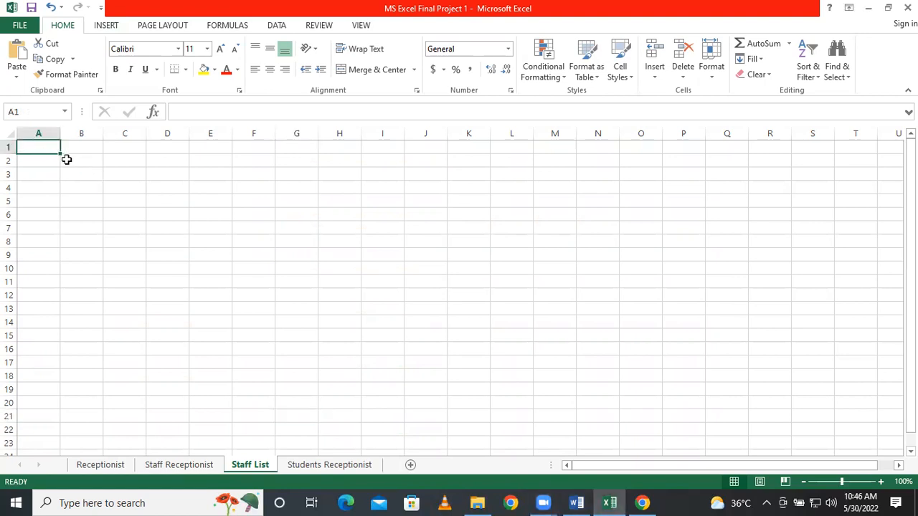
type("S")
key("BackSpace")
type("Emp Id")
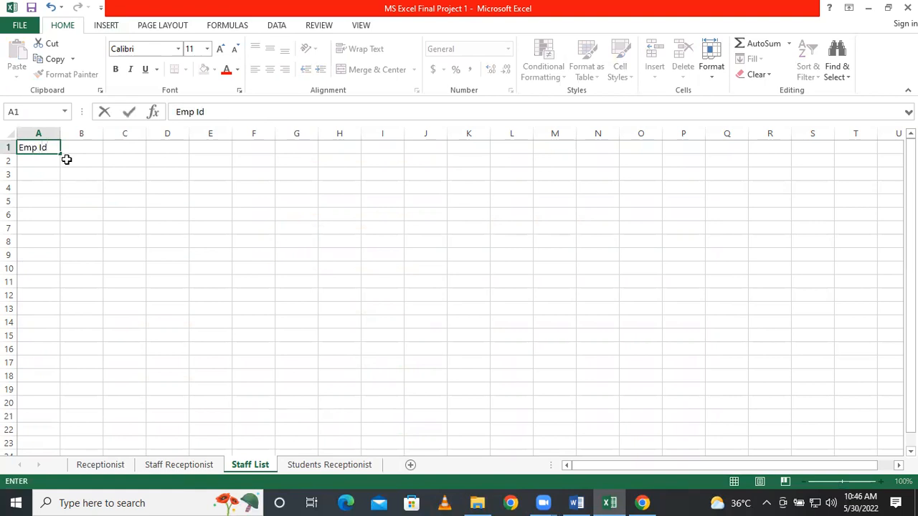
key("Tab")
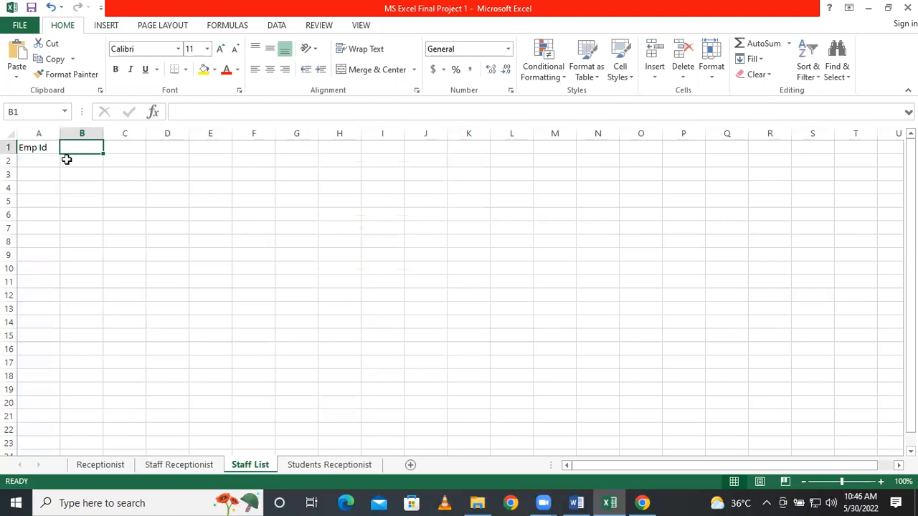
type("Employee Name")
key("Tab")
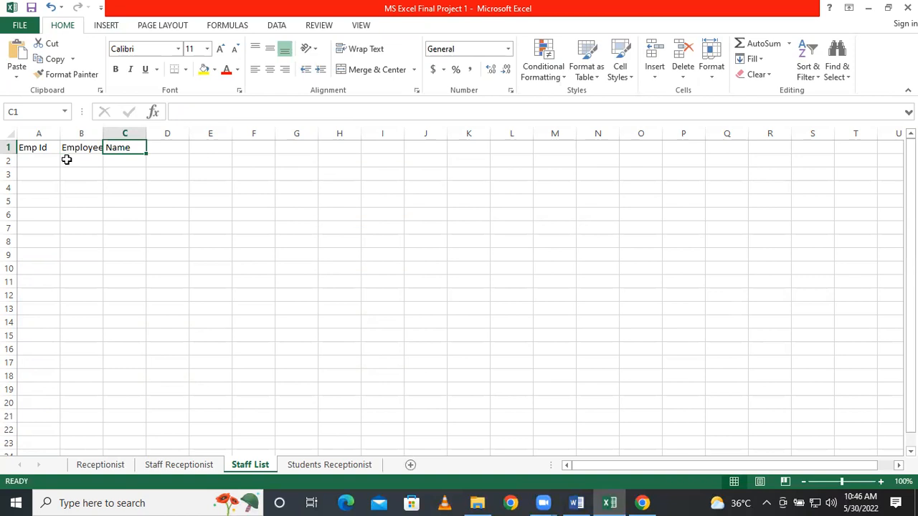
type("F")
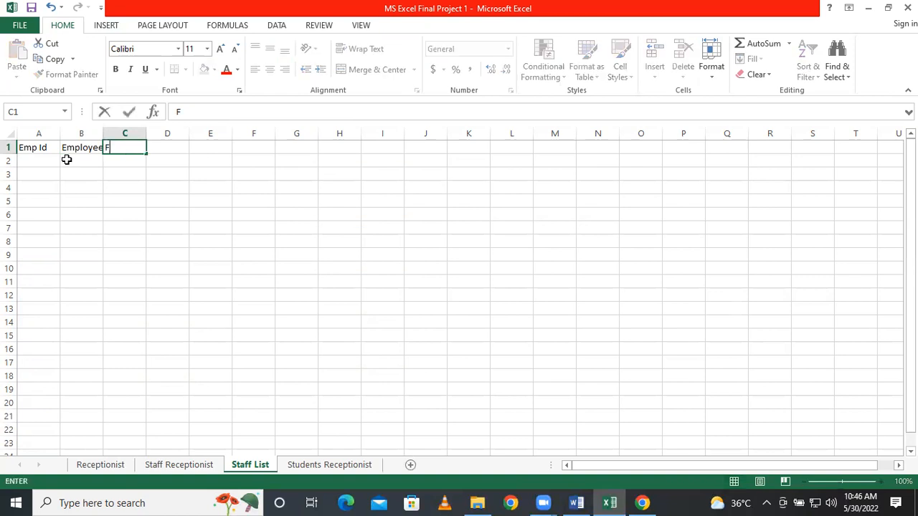
type("ather Name")
key("Tab")
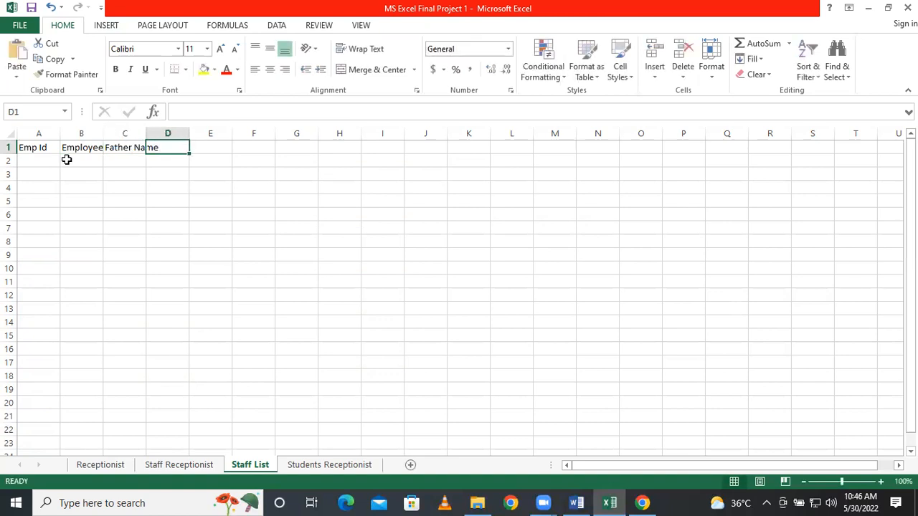
- Enter the heading D.O.A in cell D1
type("Da")
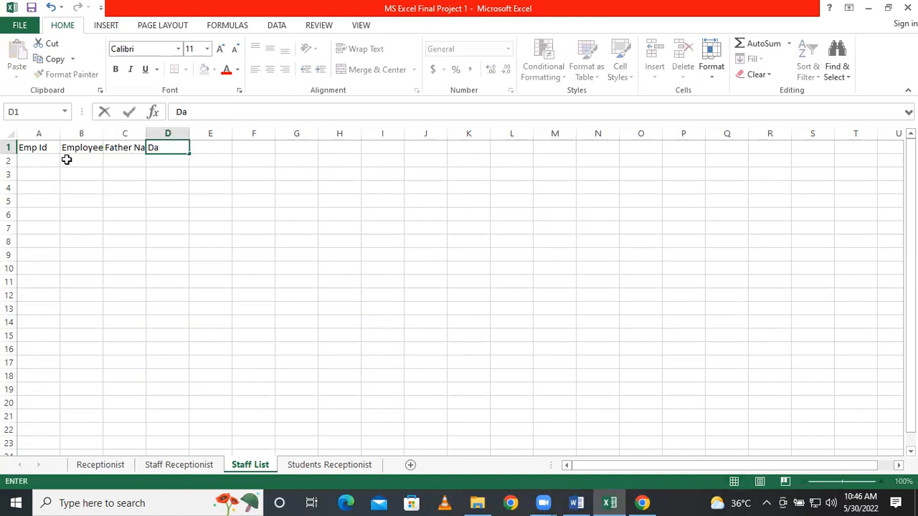
key("BackSpace")
type(".O.A")
key("Tab")
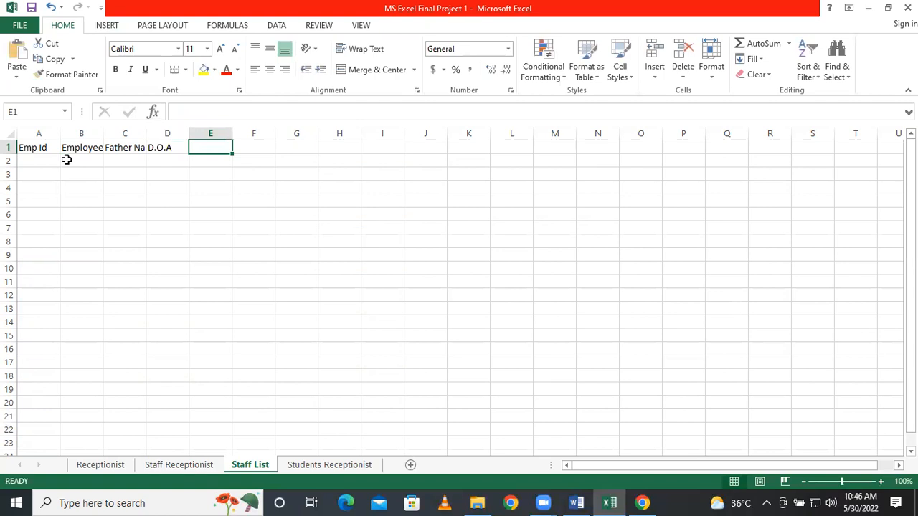
- Set the heading in cell D1 to D.O.B and enter the heading CNIC in E1
key("Left")
type("D")
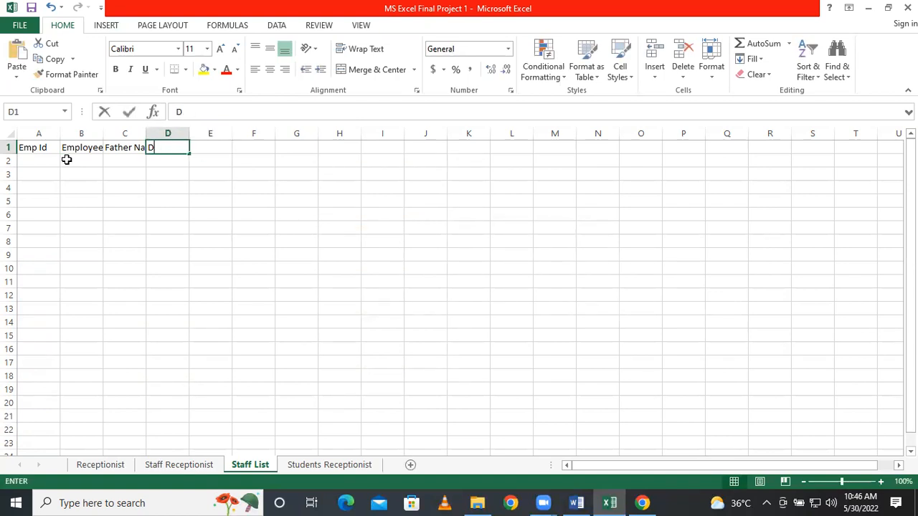
type(".O.B")
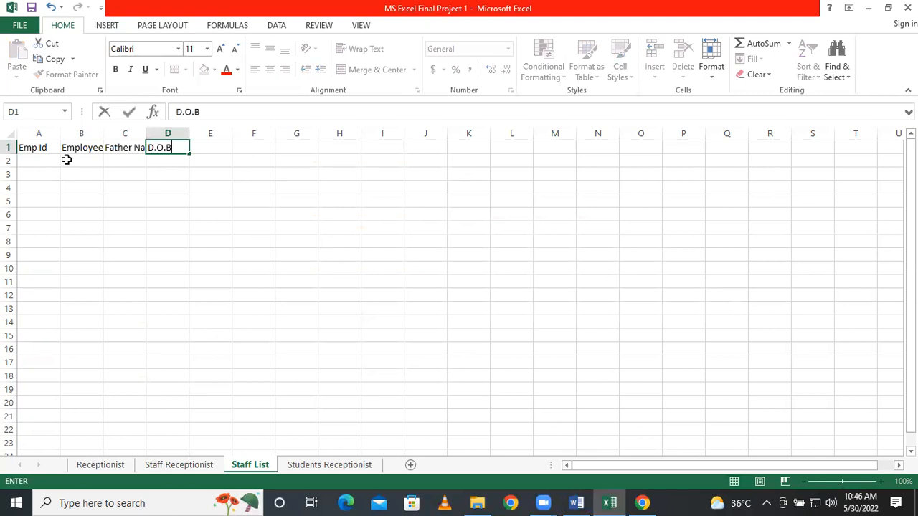
key("Tab")
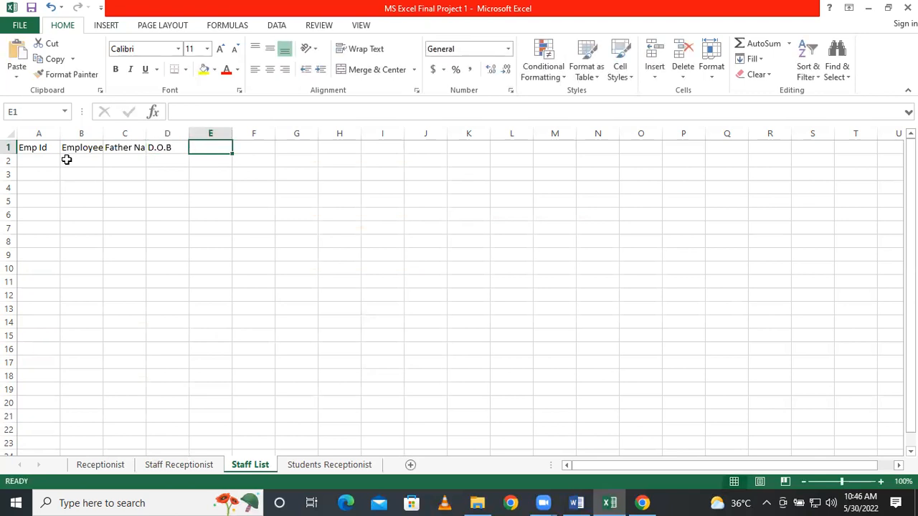
type("CNIC")
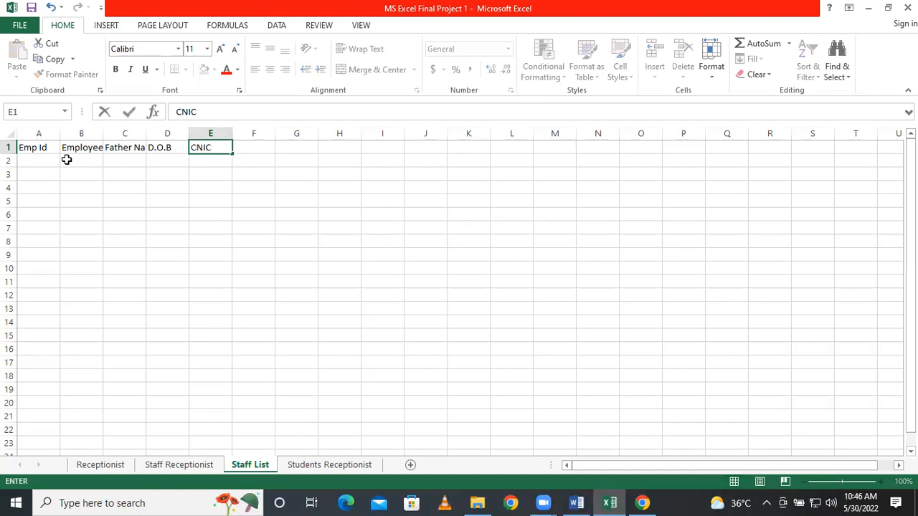
key("Tab")
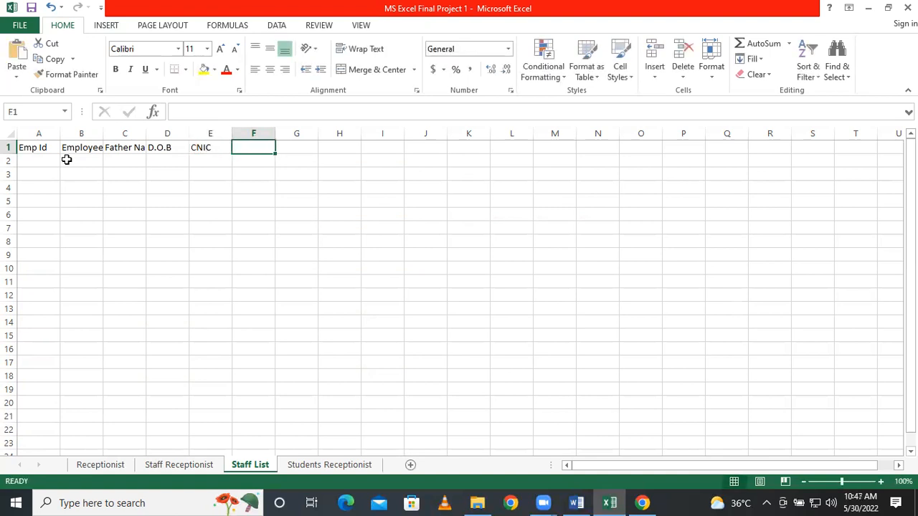
- Enter the heading Basic Salary in cell F1 and fit the widths of columns B, C and F to their headings
double_click(104, 133)
double_click(177, 133)
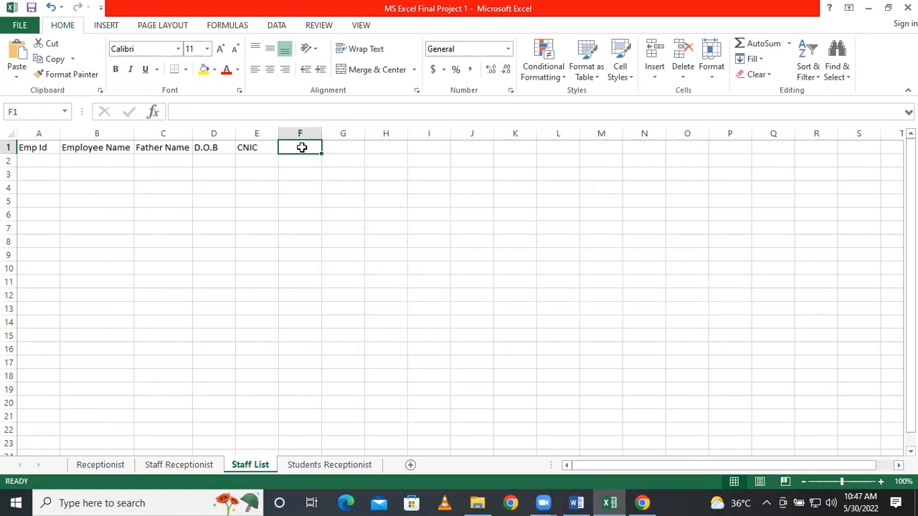
type("Sta")
key("BackSpace")
key("BackSpace")
key("BackSpace")
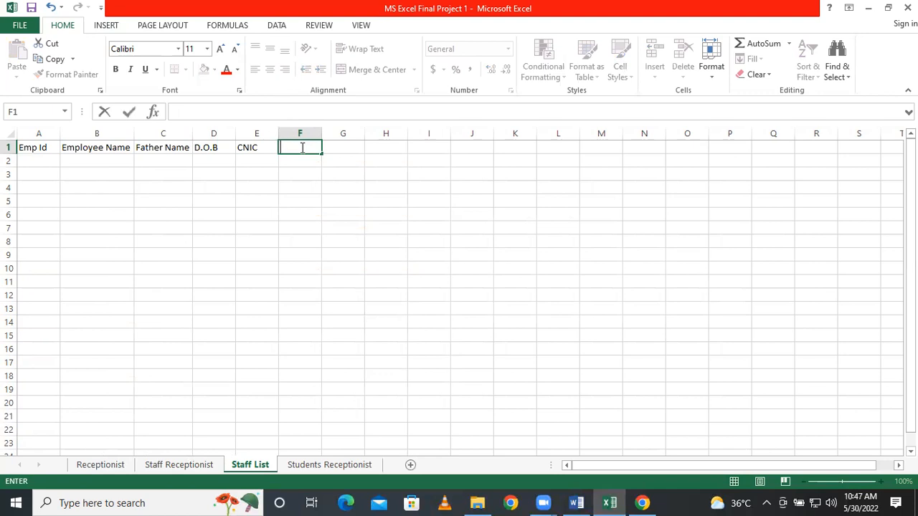
type("Basic Salary")
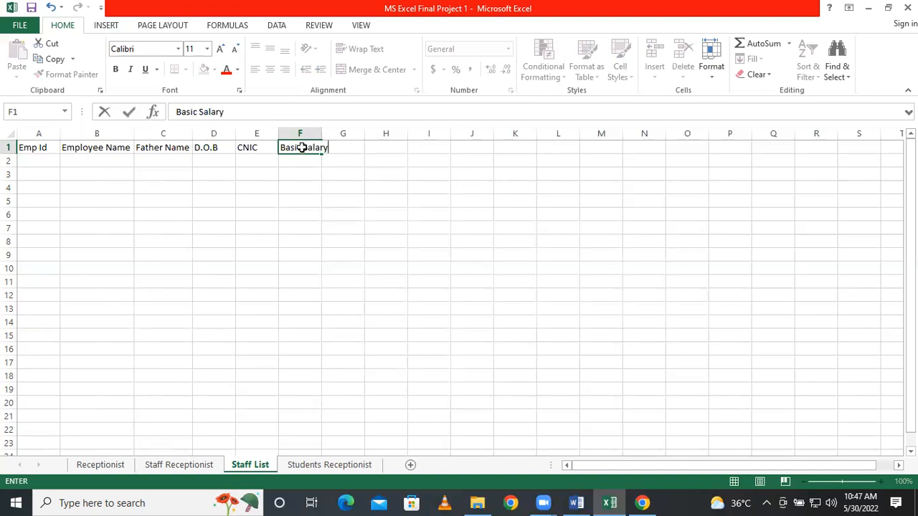
key("Return")
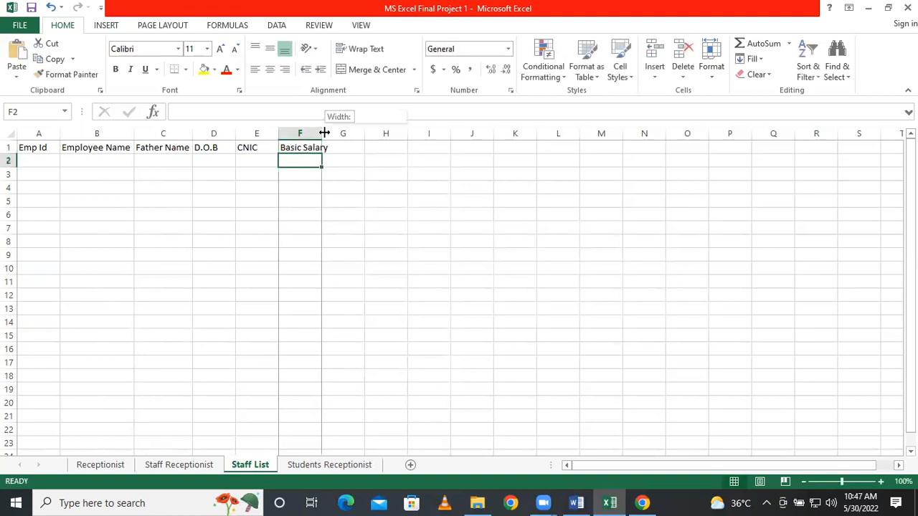
double_click(322, 133)
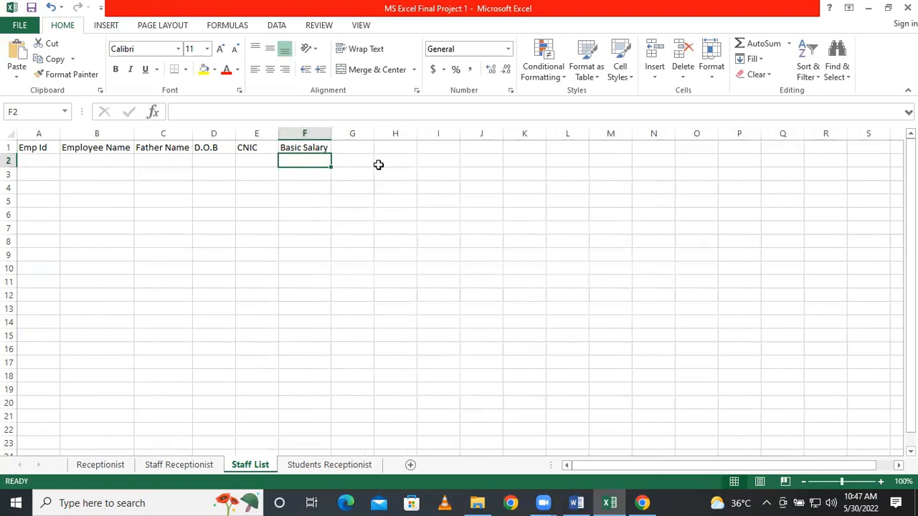
- Set the heading in cell F1 of the Staff List sheet to Designation
key("Up")
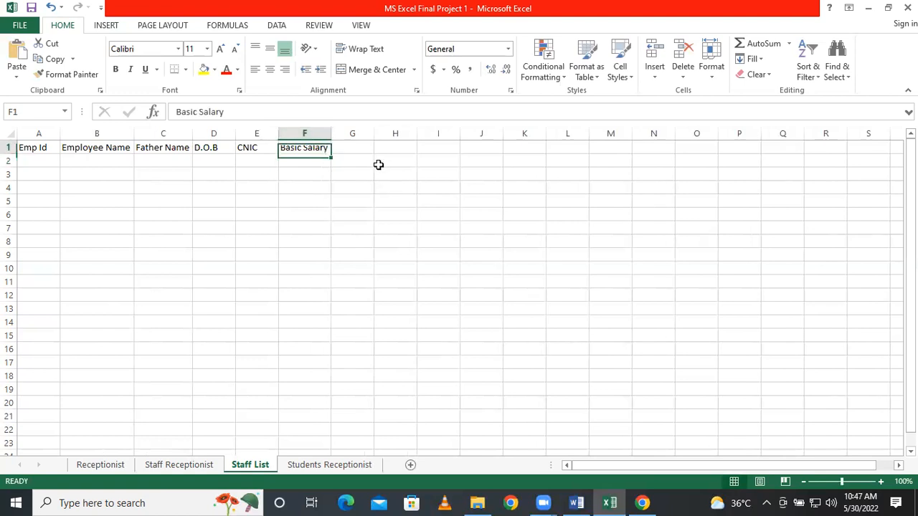
type("De")
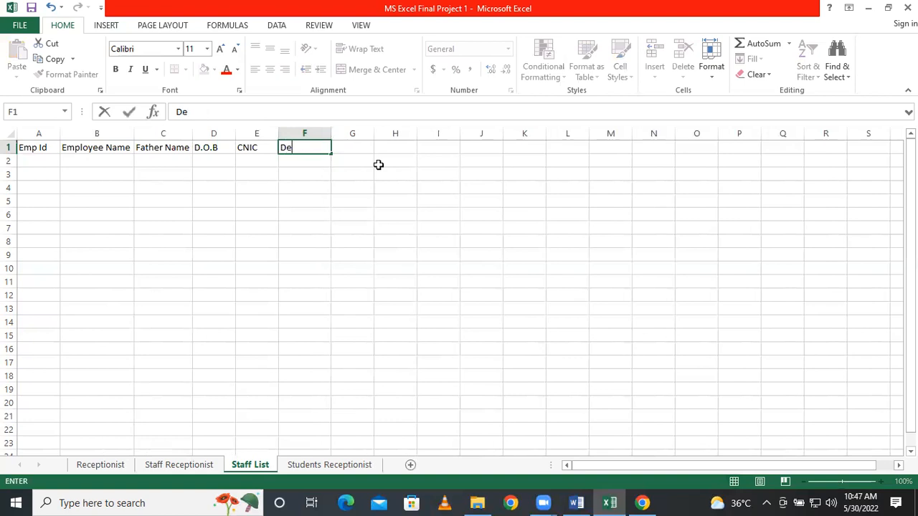
type("signation")
key("ctrl+Return")
key("Down")
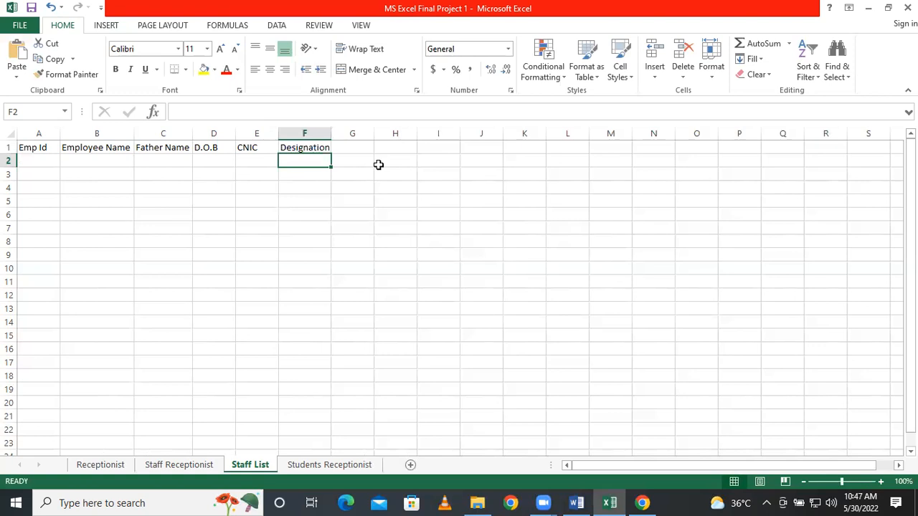
- Switch to File Explorer and open the Ms Excel workbook from the 10-11 fe folder on drive D
left_click(31, 162)
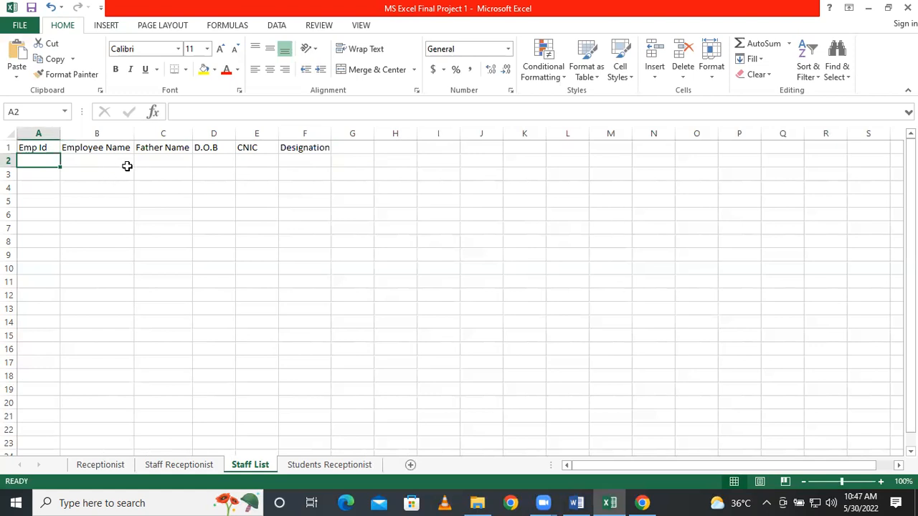
left_click(477, 503)
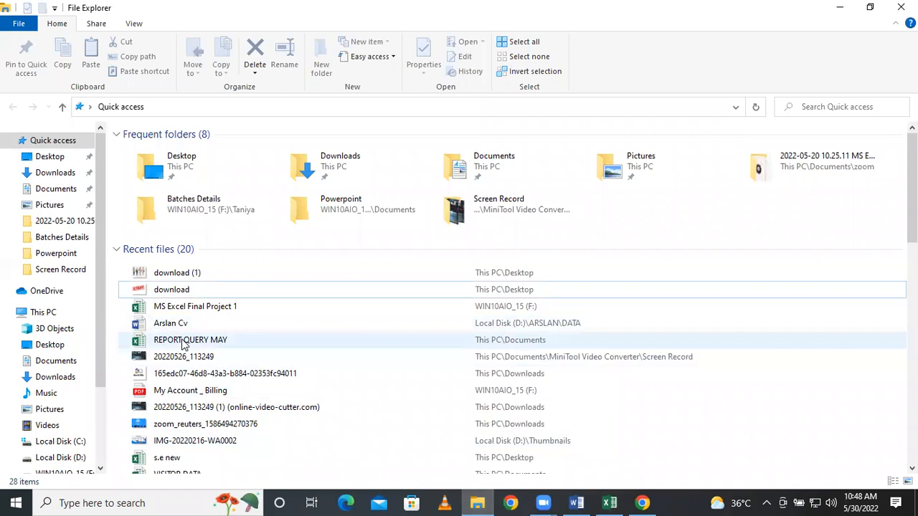
left_click(61, 458)
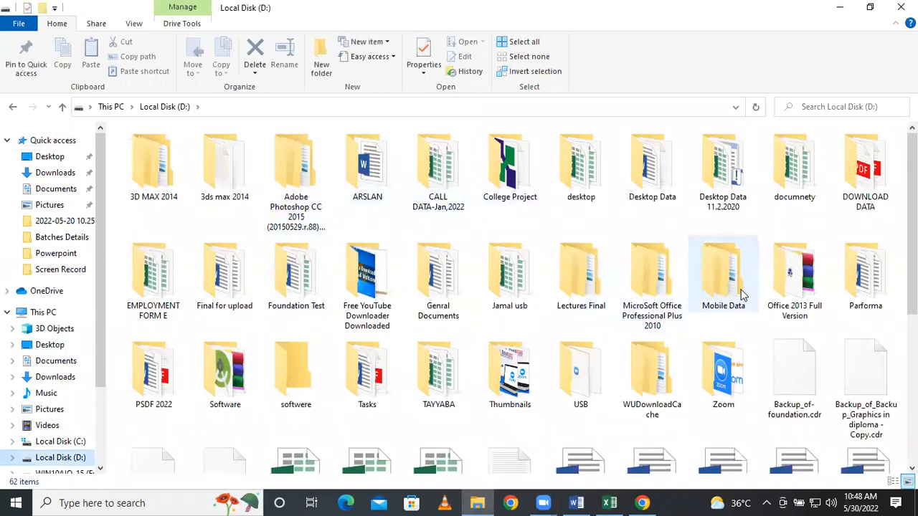
double_click(505, 302)
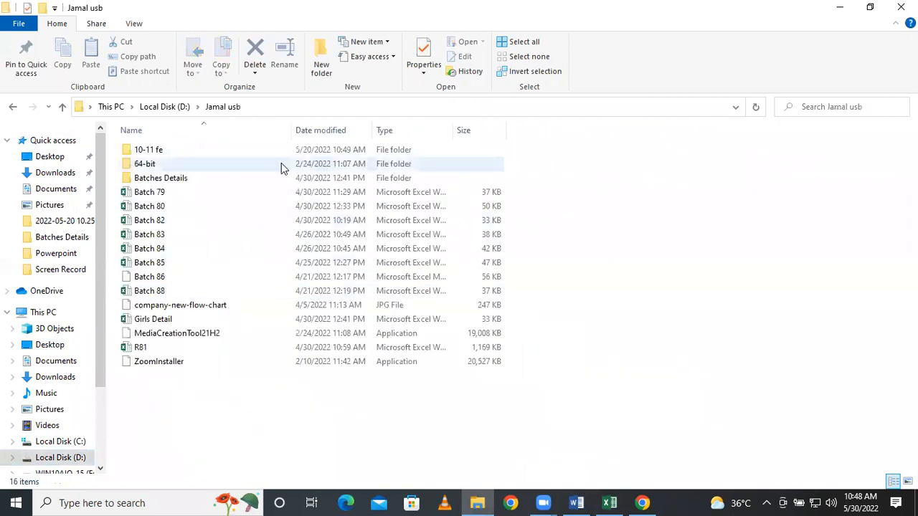
double_click(219, 151)
double_click(240, 171)
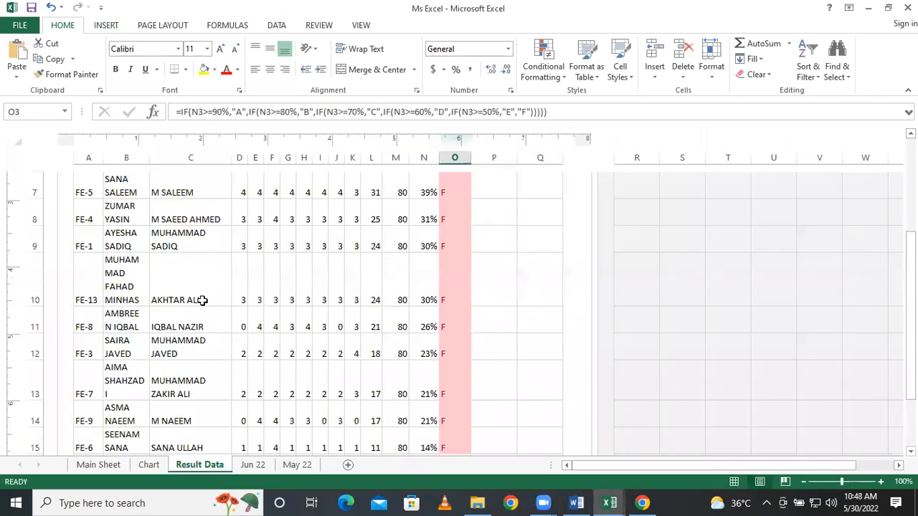
- Look through the Result Data, Chart, Main Sheet and Jun 22 sheets for reusable ID and name records
scroll(198, 311, "down", 5)
scroll(201, 402, "up", 5)
scroll(193, 418, "up", 3)
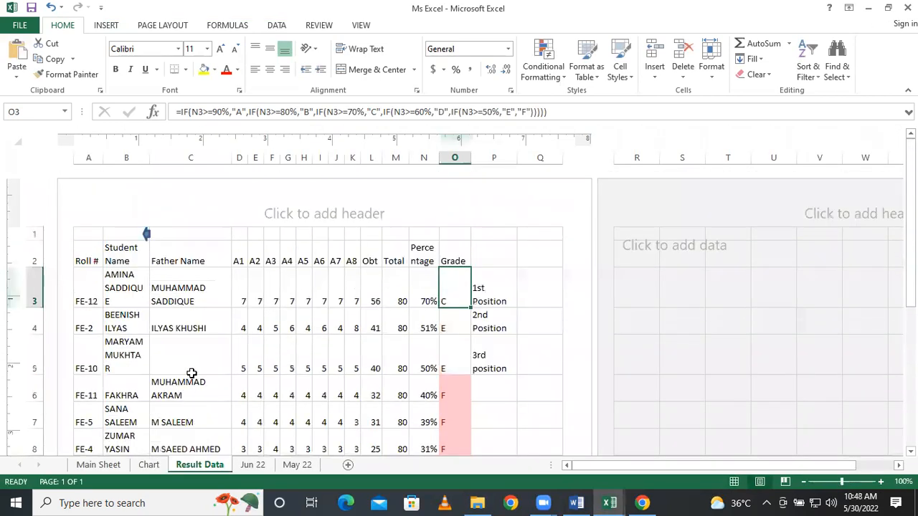
left_click(151, 466)
left_click(109, 467)
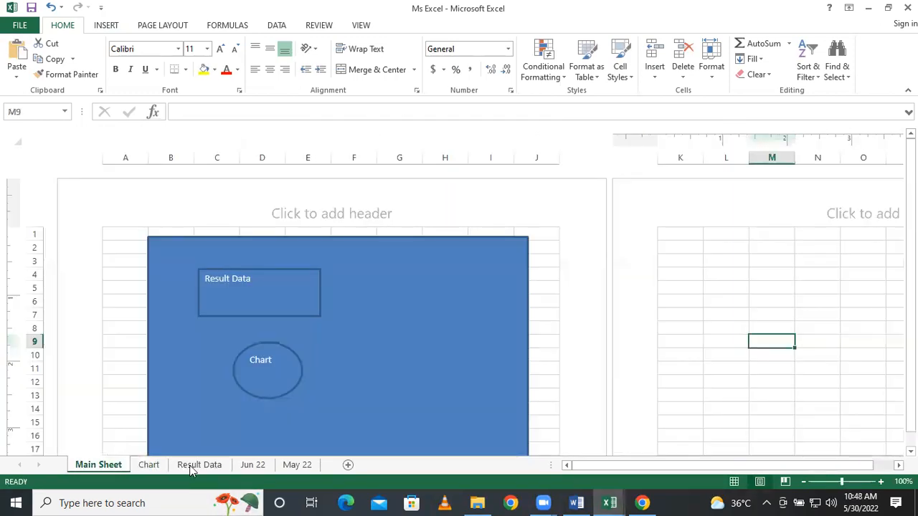
left_click(248, 466)
left_click(192, 467)
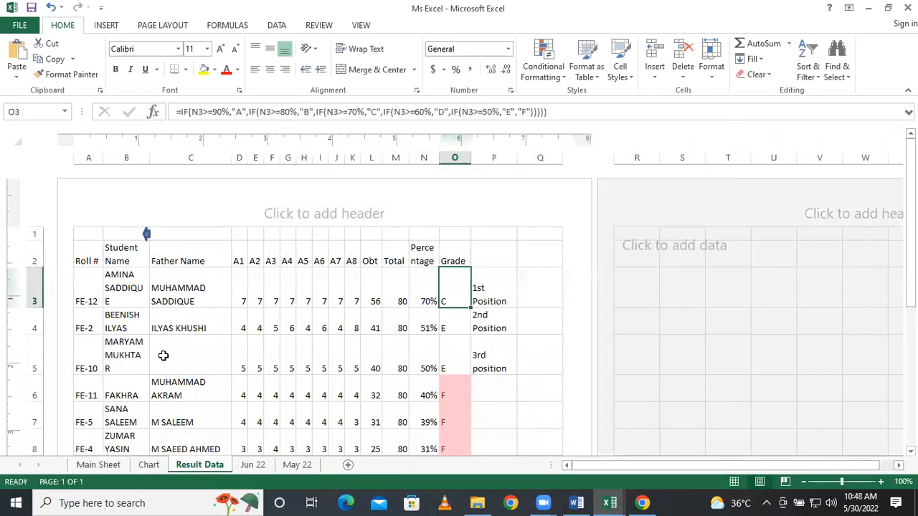
scroll(163, 356, "down", 3)
scroll(134, 190, "up", 3)
- Copy the roll numbers, student names and father names in A3:C15 of Result Data to cell A2 of the Staff List sheet
left_click_drag(99, 287, 206, 424)
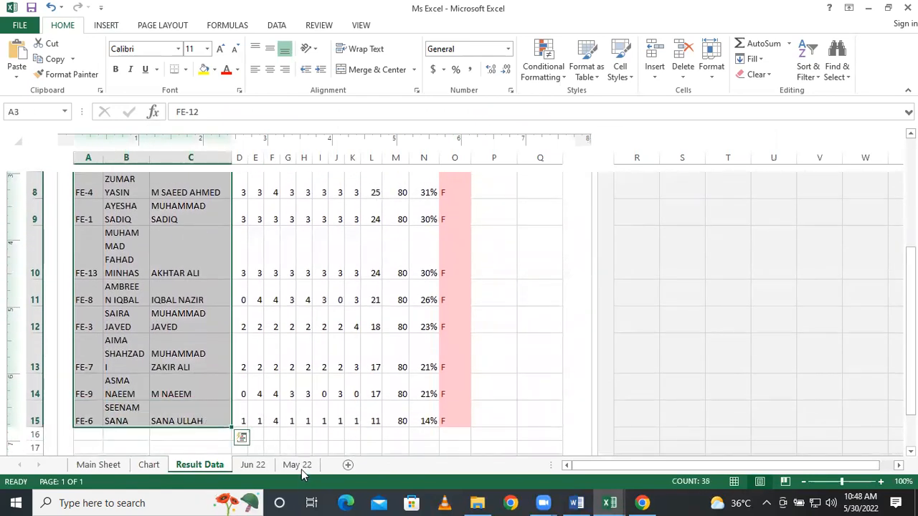
key("ctrl+c")
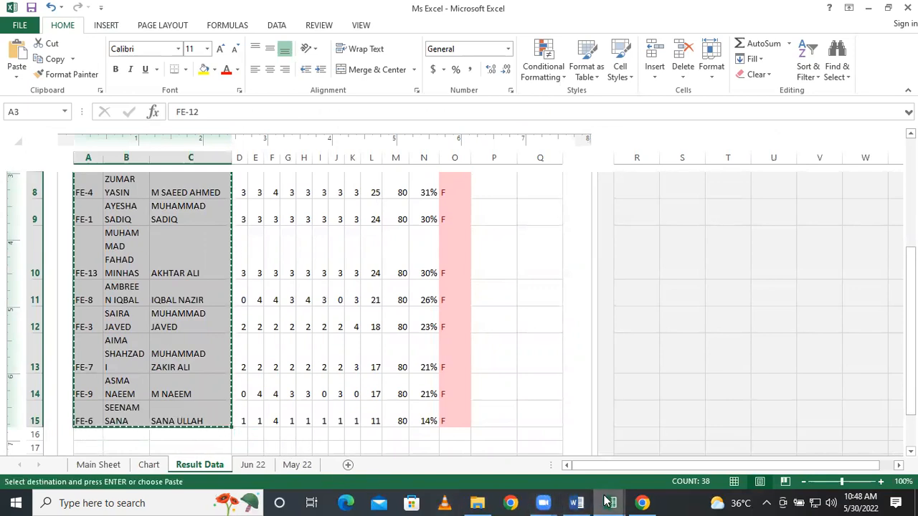
mouse_move(608, 502)
left_click(519, 450)
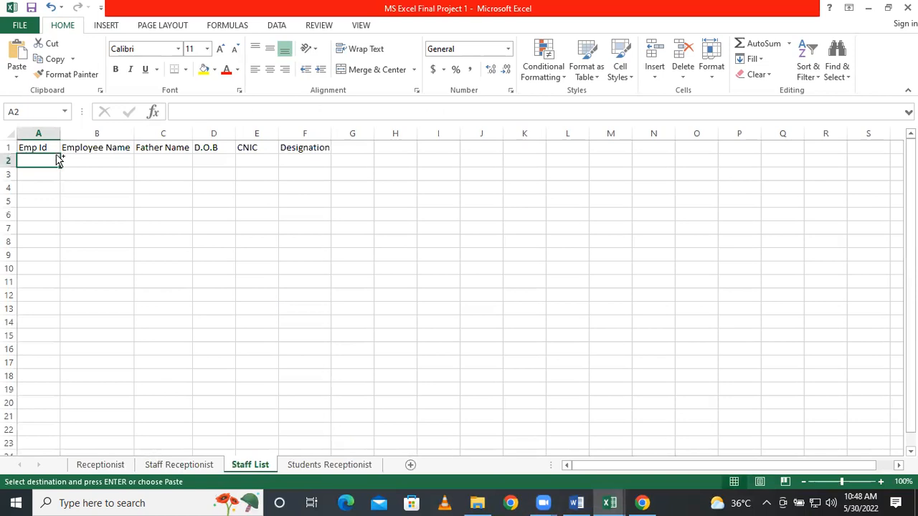
key("ctrl+v")
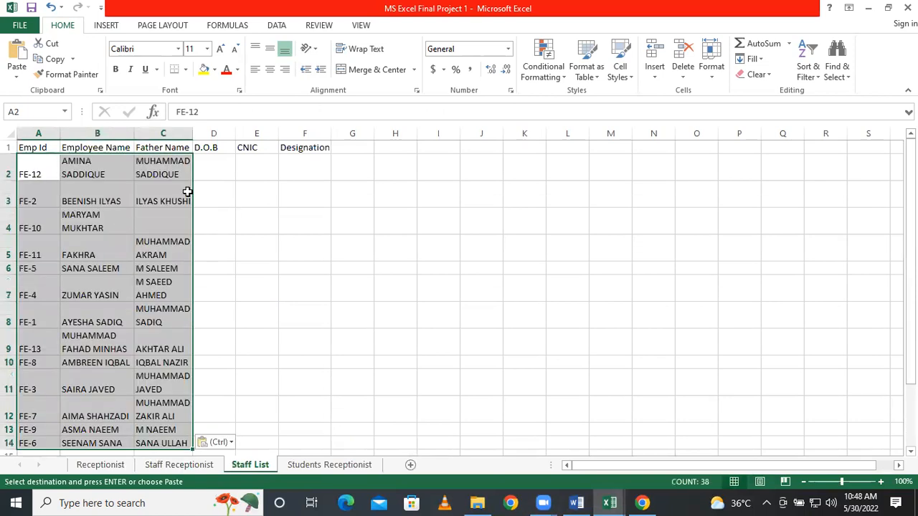
- Widen the Employee Name and Father Name columns on the Staff List sheet
left_click(241, 228)
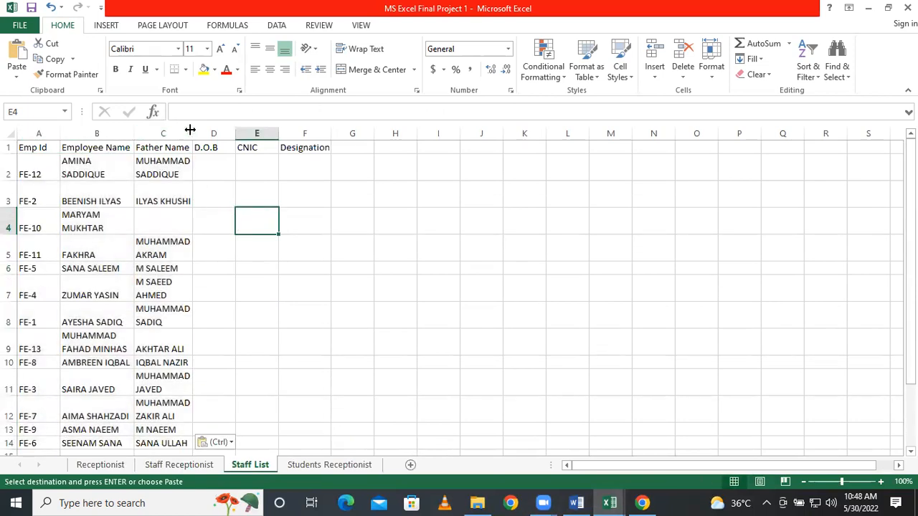
left_click_drag(189, 130, 215, 130)
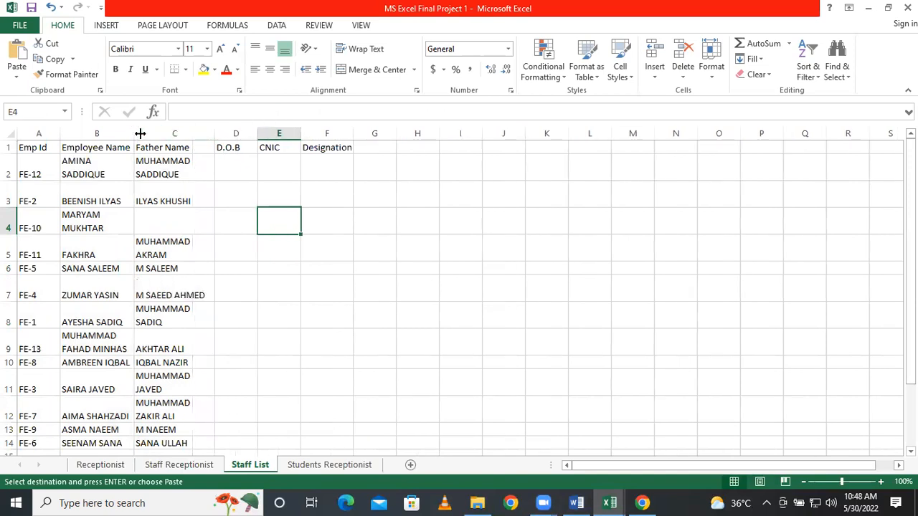
left_click_drag(138, 133, 165, 135)
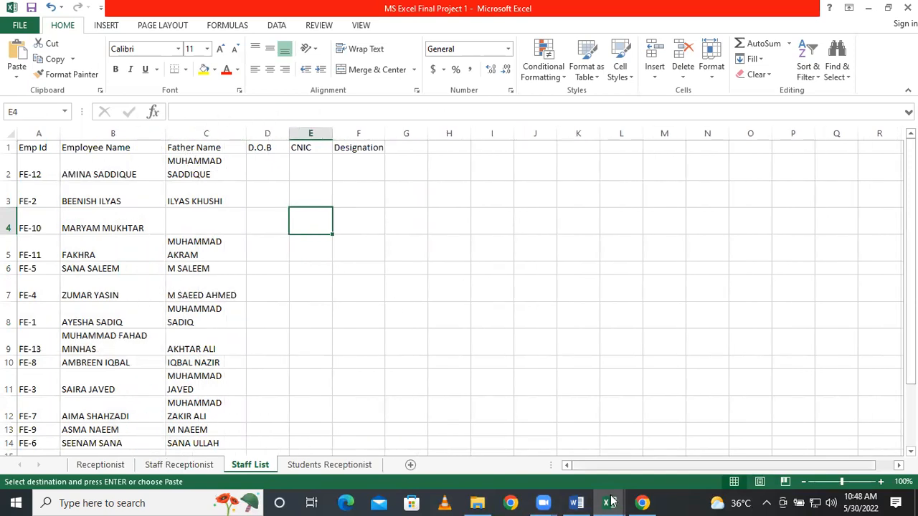
- Examine the Jun 22, May 22, Chart and Main Sheet sheets of the Ms Excel workbook
mouse_move(610, 503)
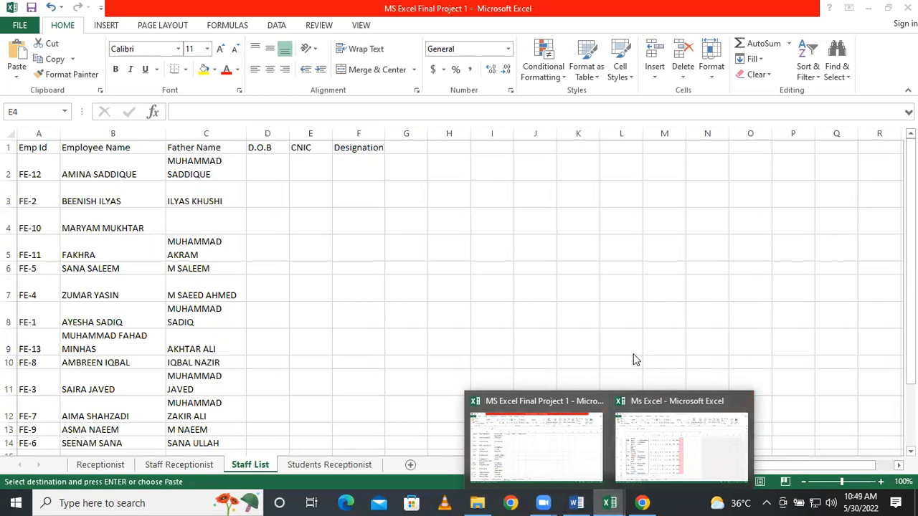
left_click(512, 406)
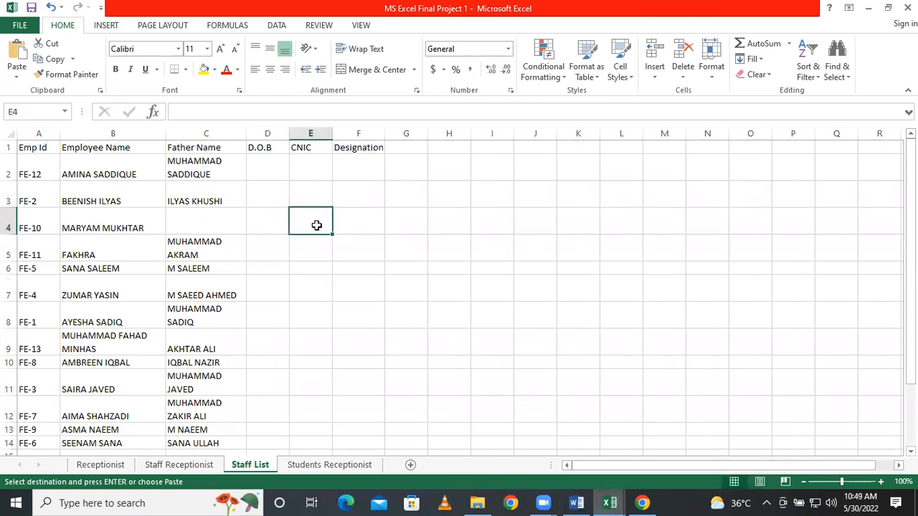
left_click(287, 178)
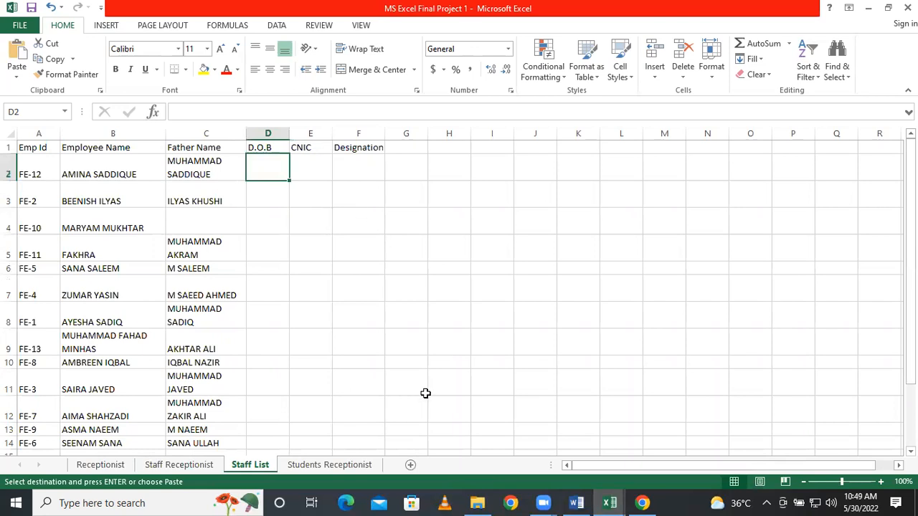
left_click(611, 503)
left_click(675, 453)
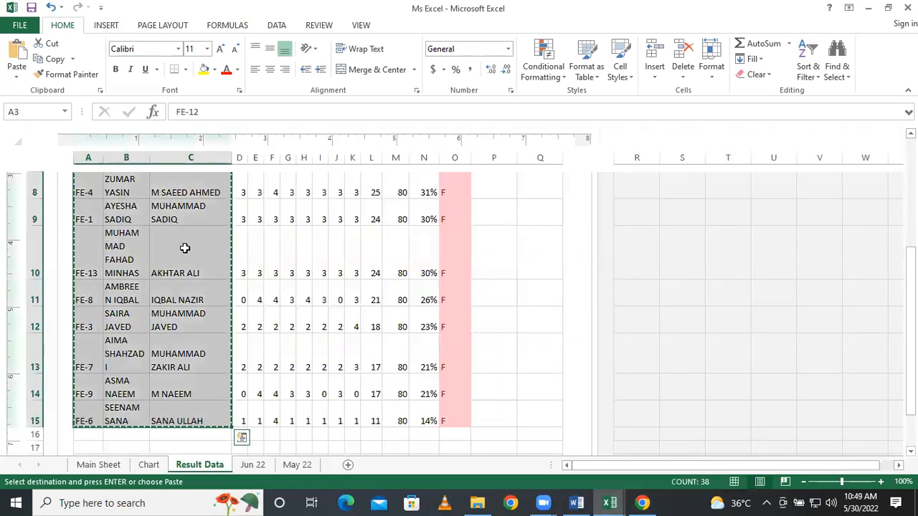
left_click(252, 465)
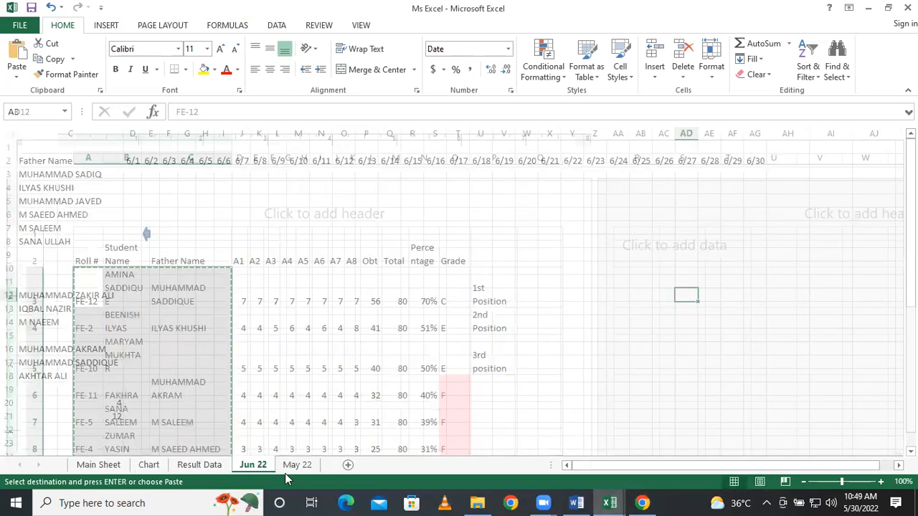
left_click(294, 466)
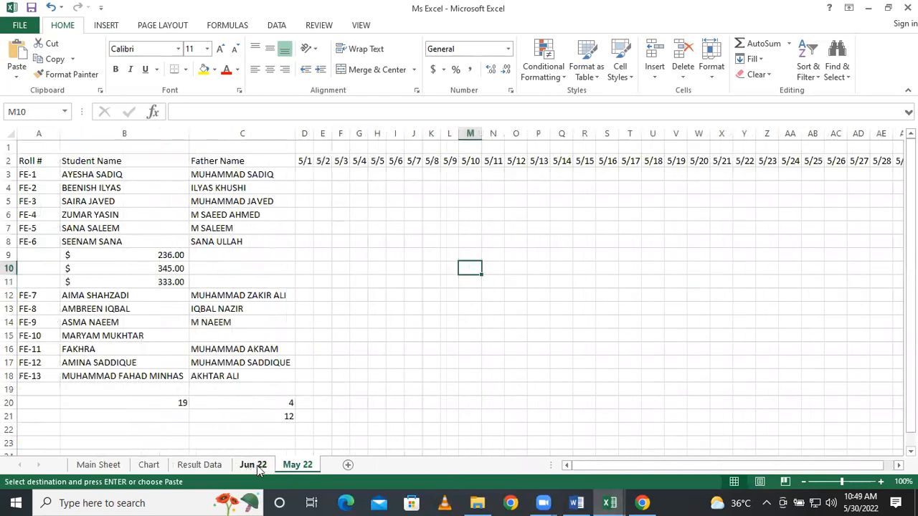
left_click(148, 465)
left_click(101, 467)
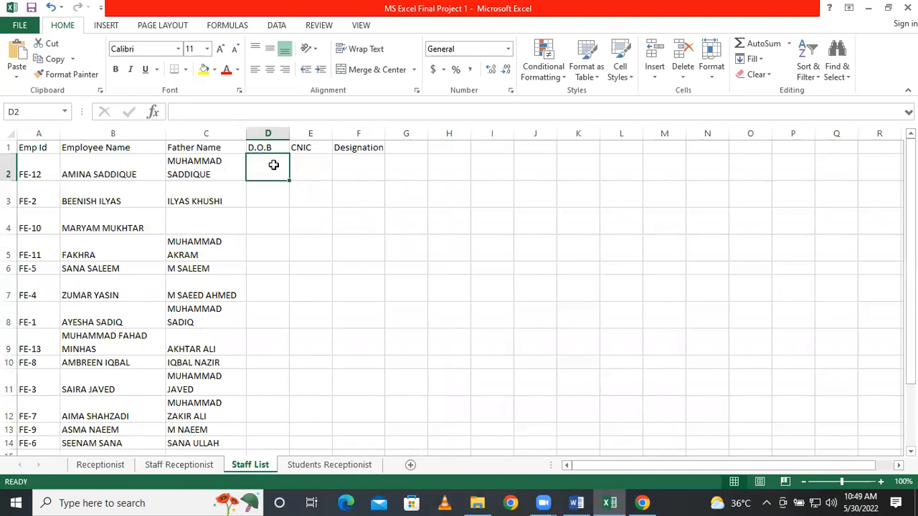
- Enter the first employee's date of birth in cell D2 of the Staff List sheet
type("J")
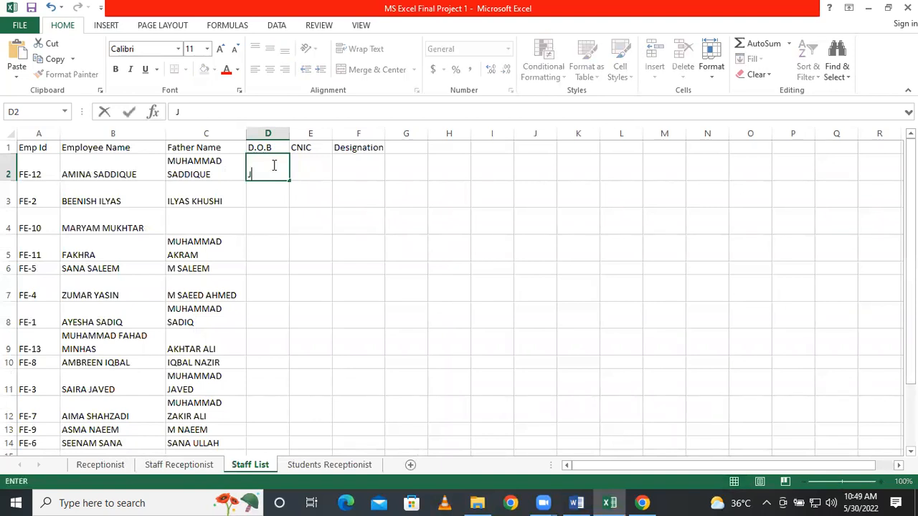
type("an, 10,")
key("BackSpace")
key("BackSpace")
key("BackSpace")
key("BackSpace")
key("BackSpace")
type("1")
type("0,")
type(" 2006")
key("Return")
- Fill the D.O.B column from D2 down to D14 as a series of consecutive dates
left_click(272, 165)
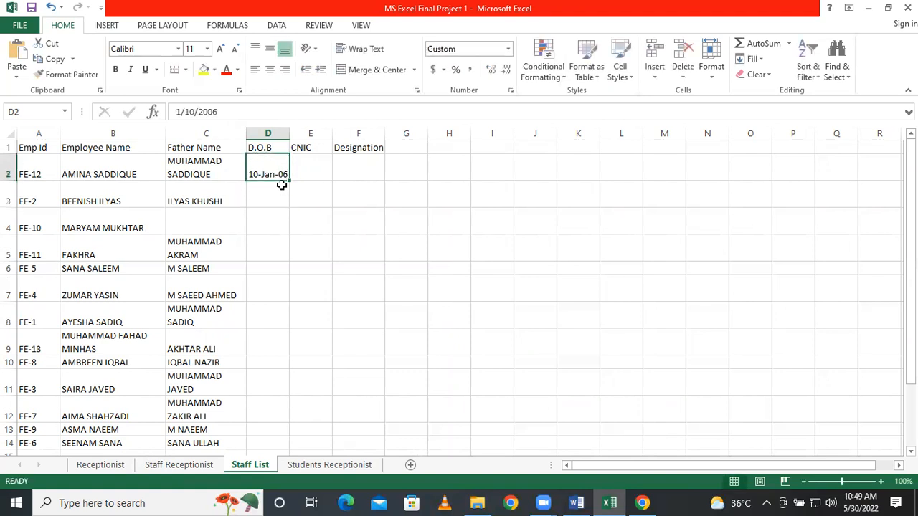
left_click_drag(289, 180, 295, 297)
scroll(293, 229, "down", 2)
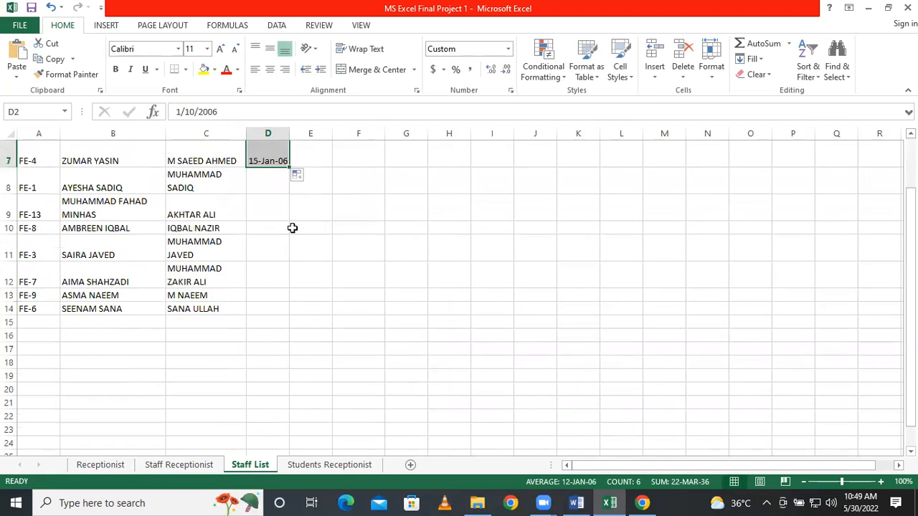
left_click_drag(287, 165, 293, 313)
left_click(337, 236)
scroll(337, 239, "up", 2)
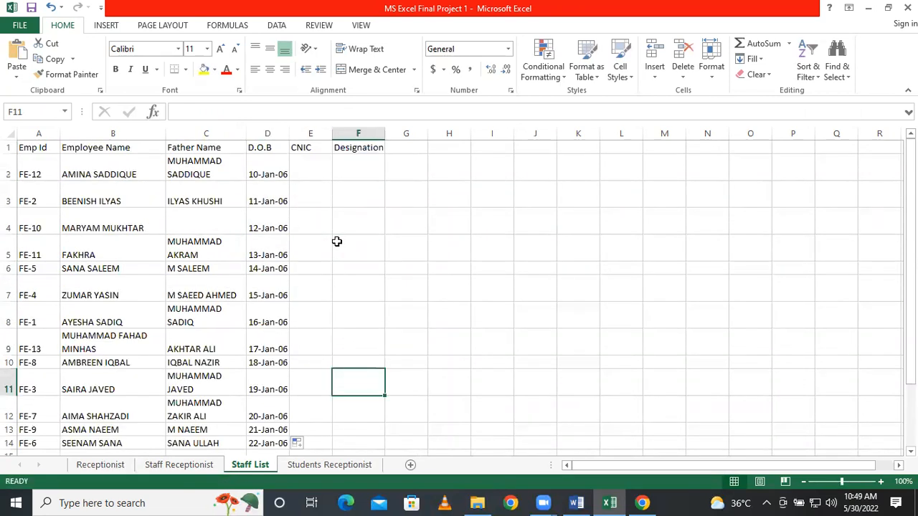
left_click(324, 169)
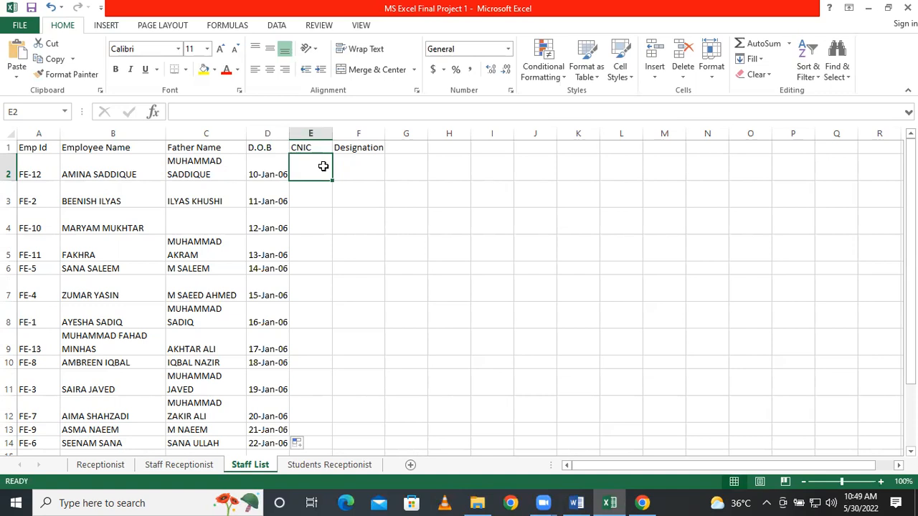
type("xxxxxxxxxx")
key("BackSpace")
key("BackSpace")
key("BackSpace")
key("BackSpace")
key("BackSpace")
key("BackSpace")
key("BackSpace")
key("BackSpace")
key("BackSpace")
key("BackSpace")
key("BackSpace")
- Enter a placeholder CNIC number in E2, fit column E to it and copy the number down to E14
type("12")
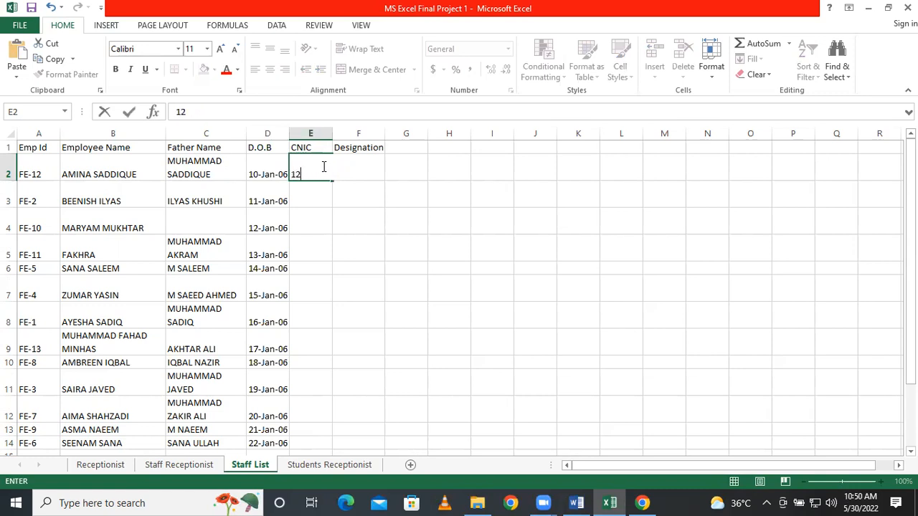
type("3456789")
left_click_drag(333, 210, 330, 215)
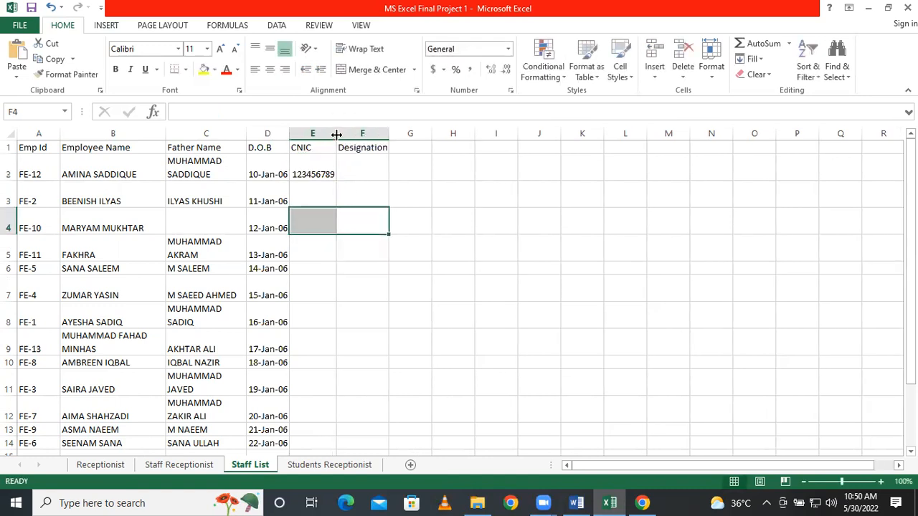
left_click(329, 176)
left_click_drag(337, 179, 356, 395)
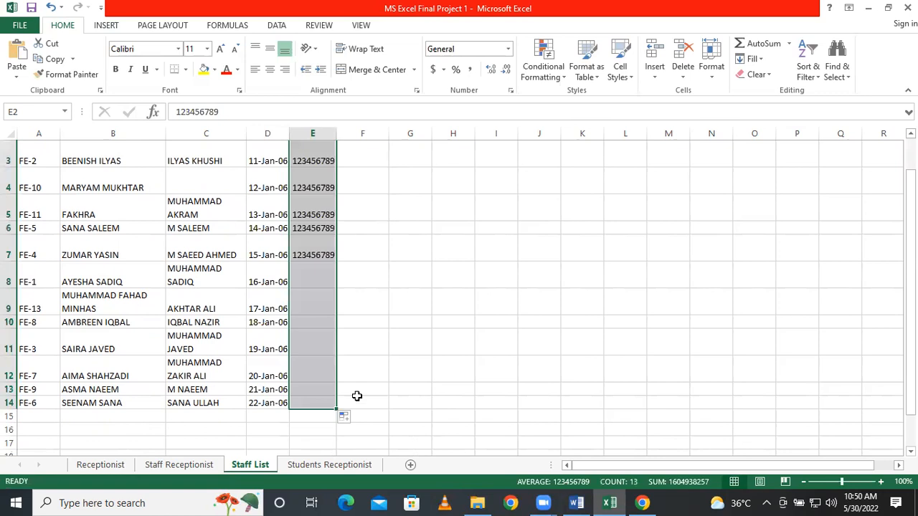
scroll(328, 283, "up", 1)
- Clear the CNIC numbers from cells E2 to E14
left_click(325, 201)
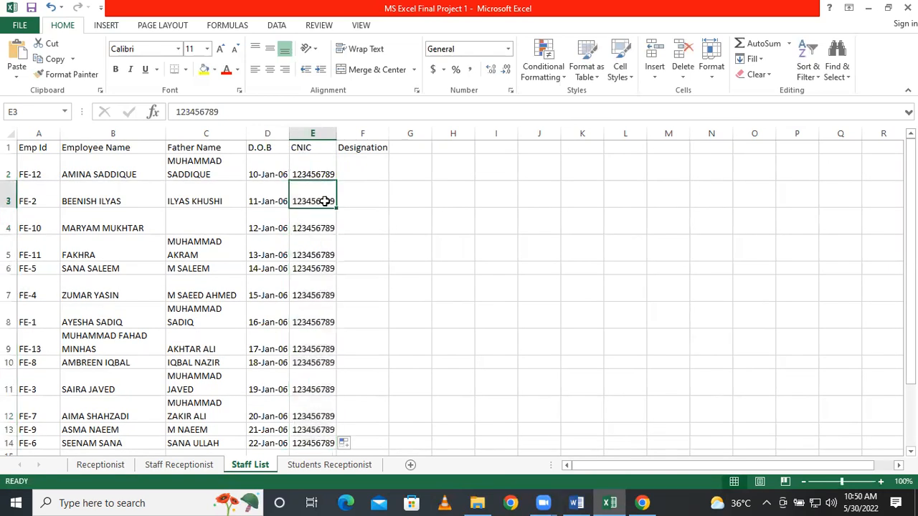
left_click_drag(316, 168, 326, 385)
key("Delete")
scroll(325, 377, "up", 1)
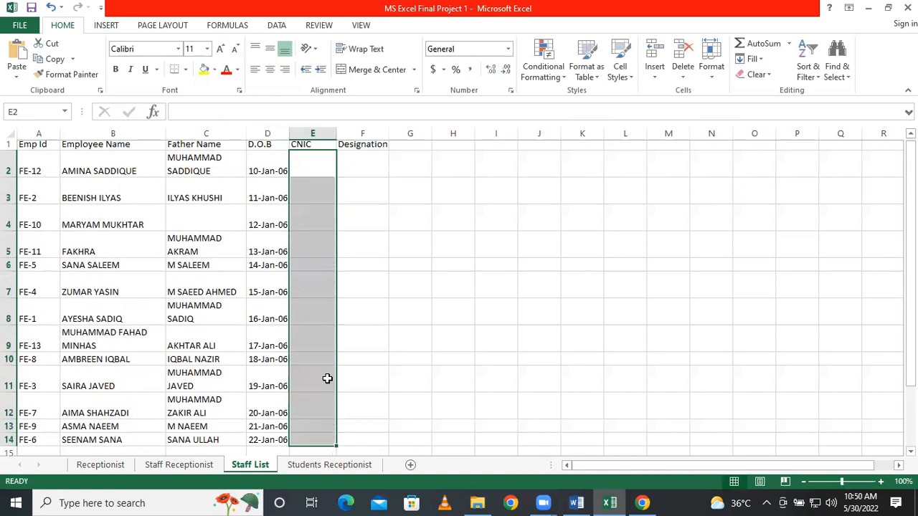
- Enter a placeholder CNIC number in E2, fill it as a series down to E14 and fit column E to its contents
left_click(315, 172)
type("35202")
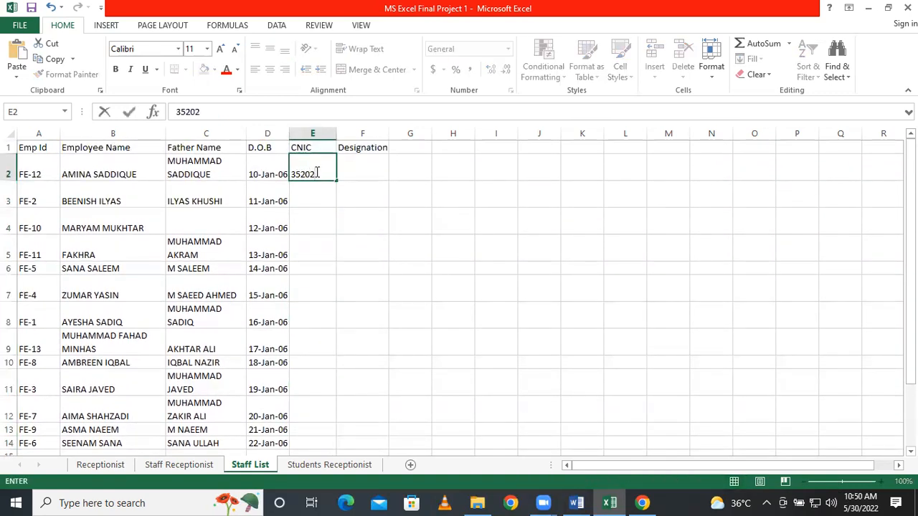
type("-111111-2")
key("Return")
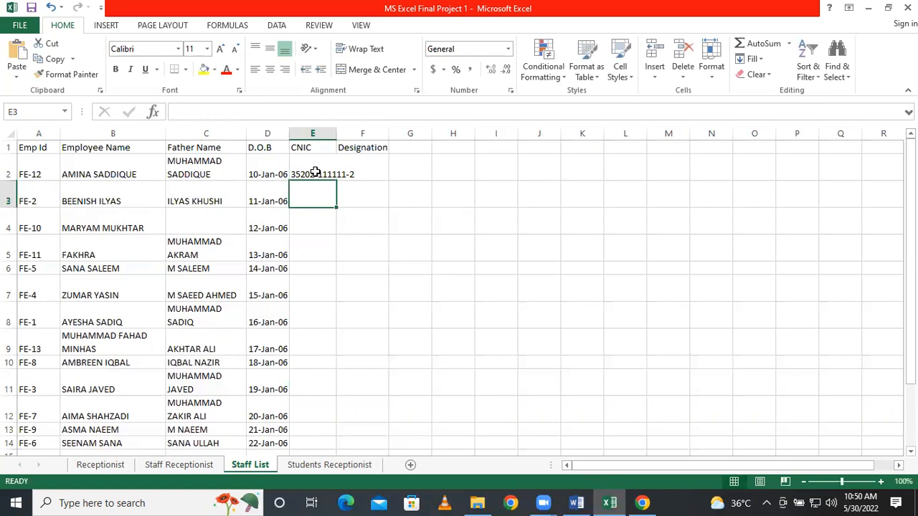
left_click(316, 172)
left_click_drag(336, 181, 340, 406)
scroll(280, 236, "up", 1)
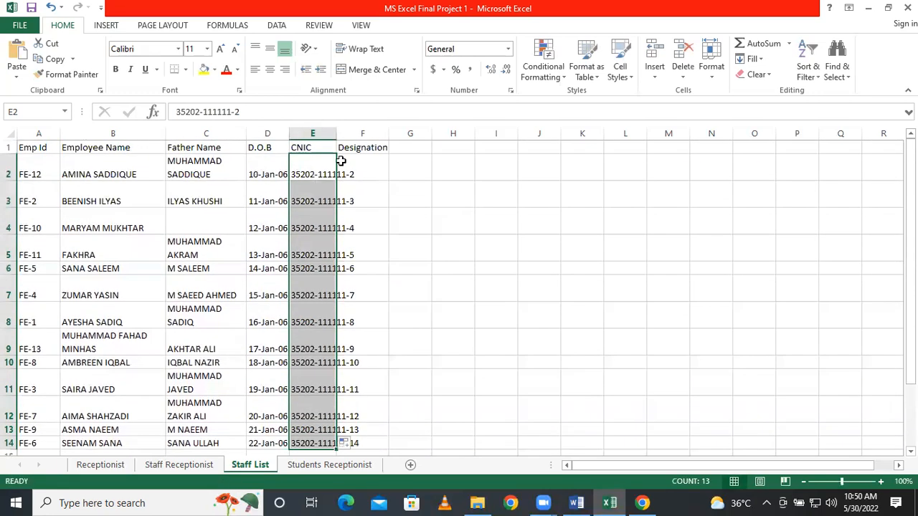
double_click(335, 137)
- Enter the designations Accountant, Manager and Admin Officer in cells F2 to F4
left_click(396, 174)
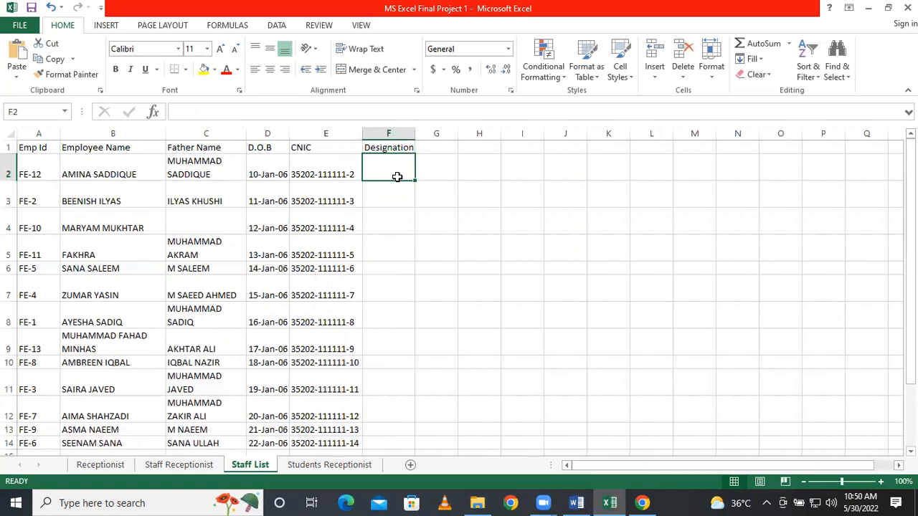
type("Acco")
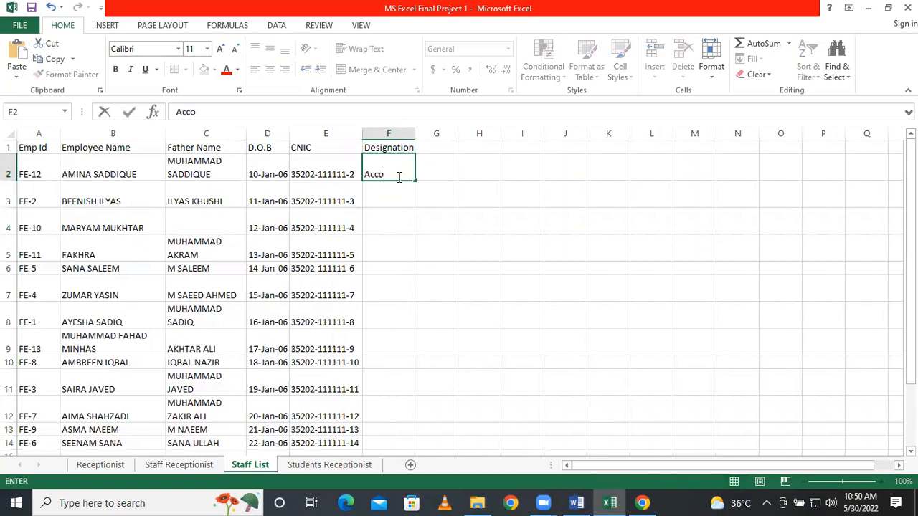
type("unts")
key("BackSpace")
type("ant")
key("Return")
type("M")
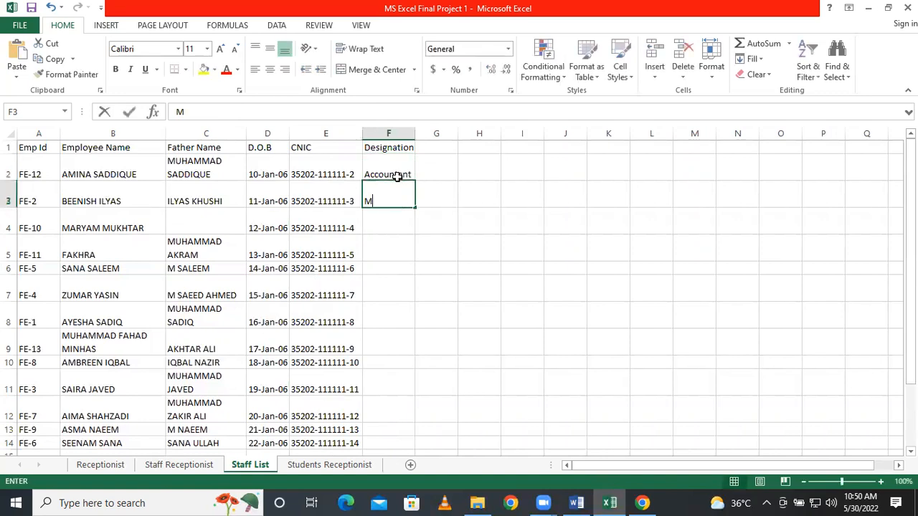
type("anager")
key("Return")
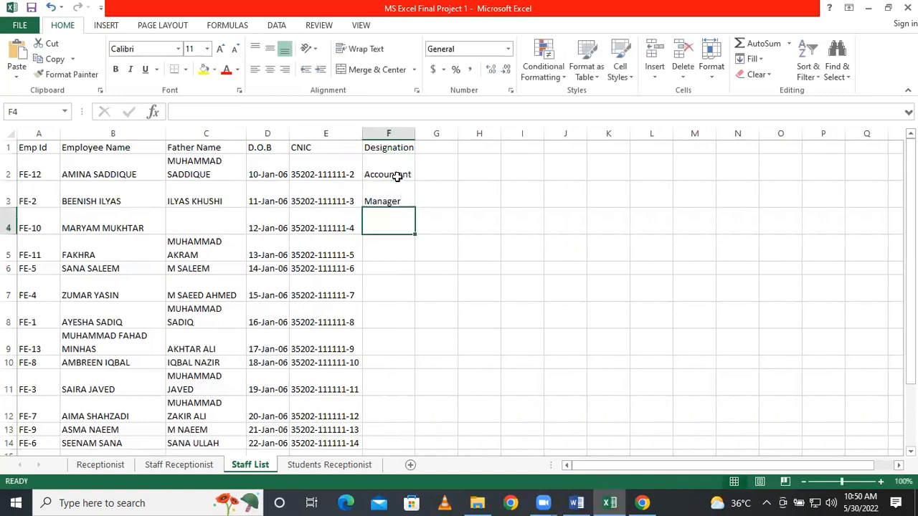
type("Ad")
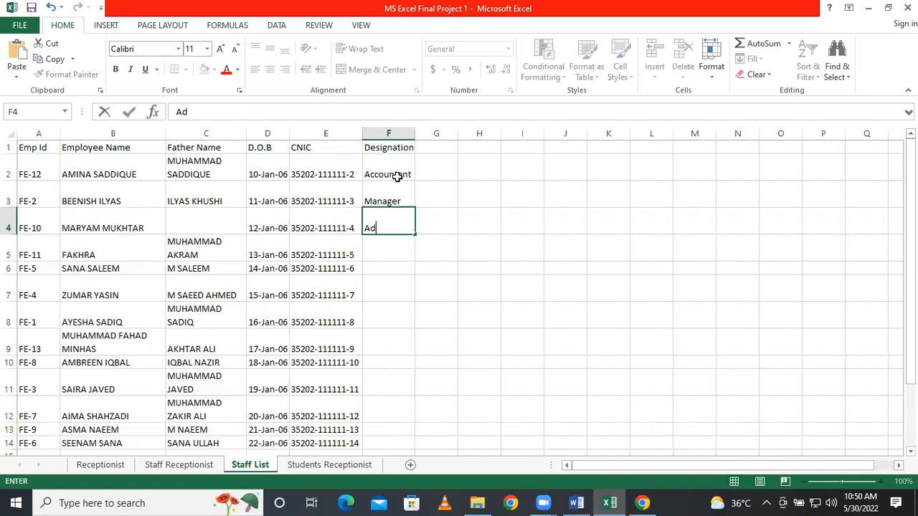
type("min Officer")
key("Return")
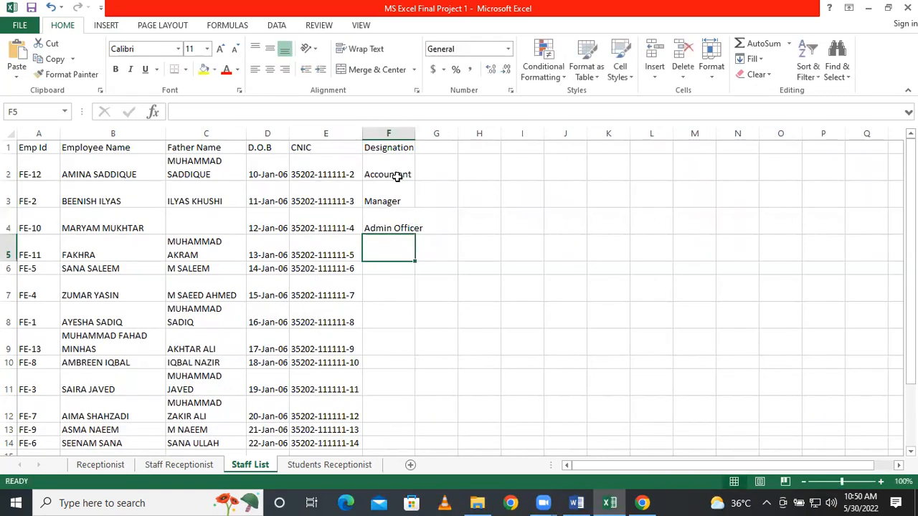
- Enter the designations Sales Incharge, Data Entry Operator and Designer in cells F5 to F7
type("Sale")
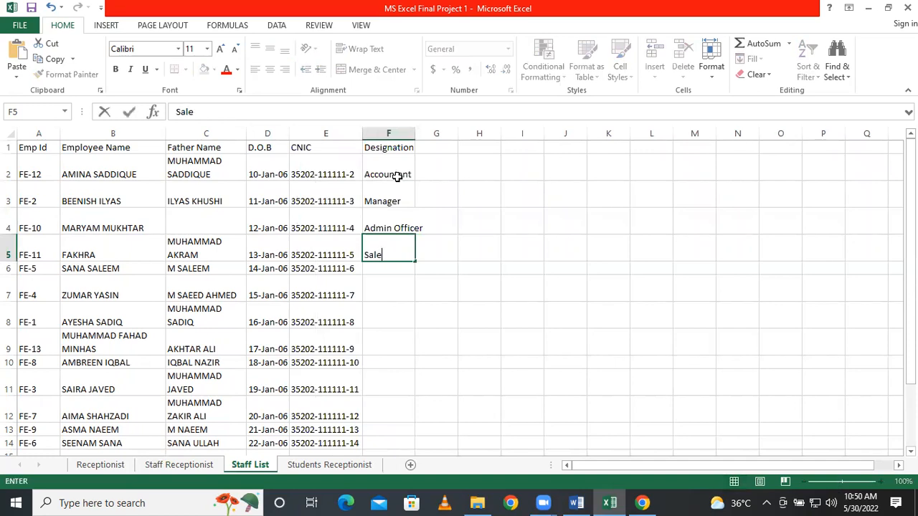
type("s Incharge")
key("Return")
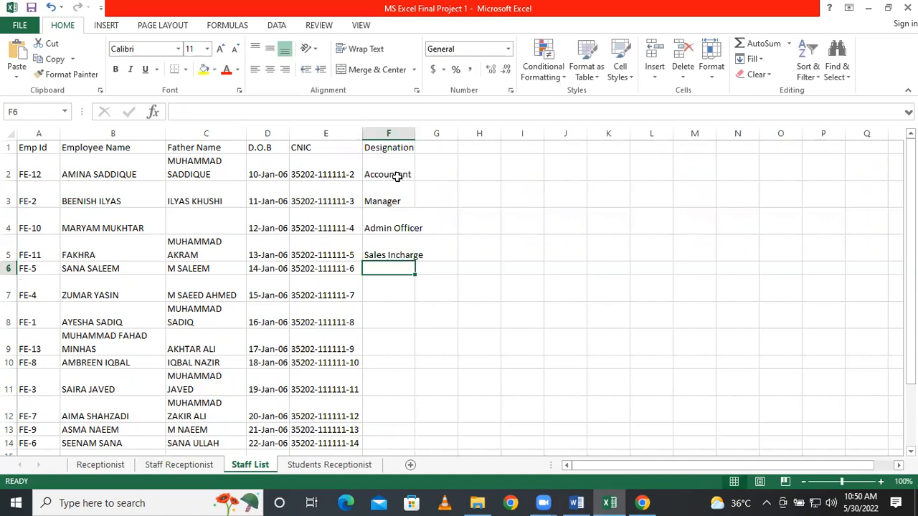
type("Data En")
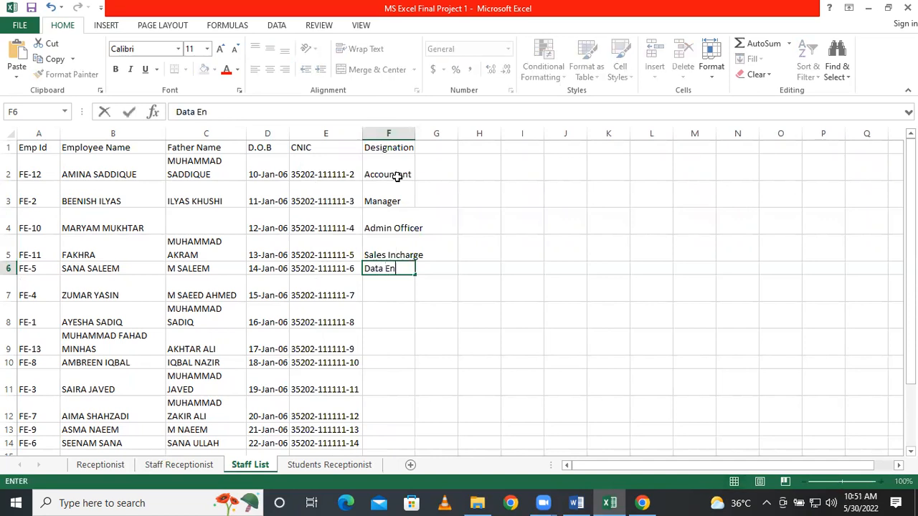
type("try Operator")
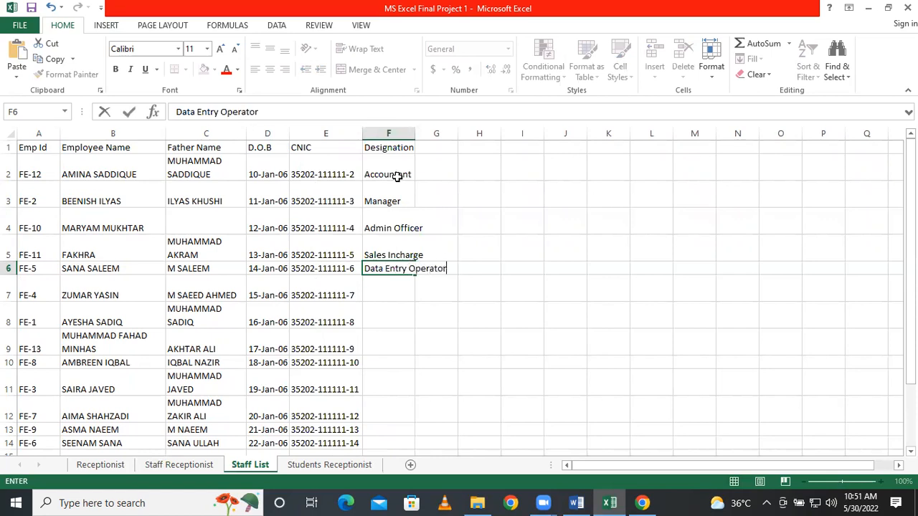
key("Return")
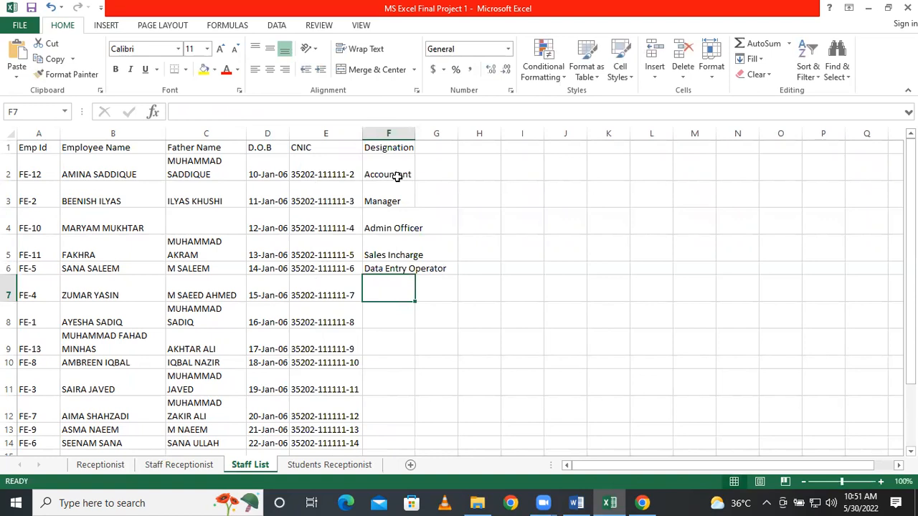
type("Desi")
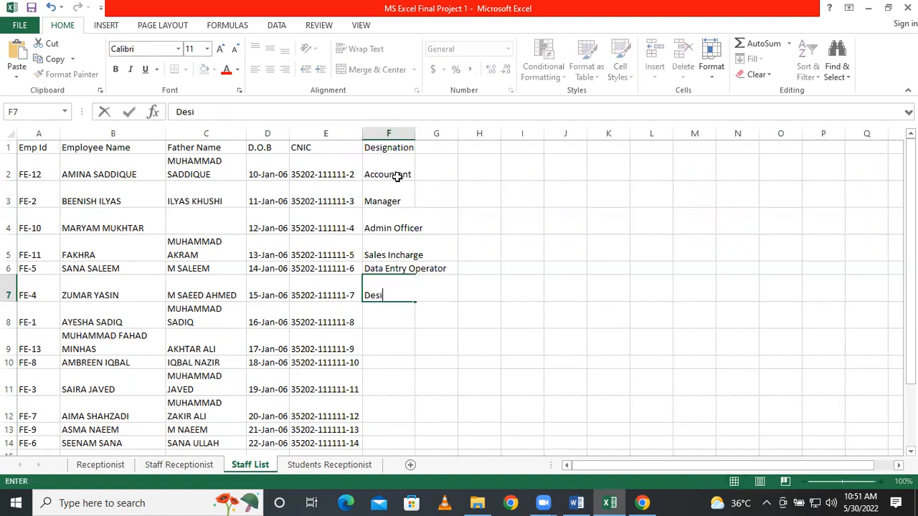
type("gner")
key("Return")
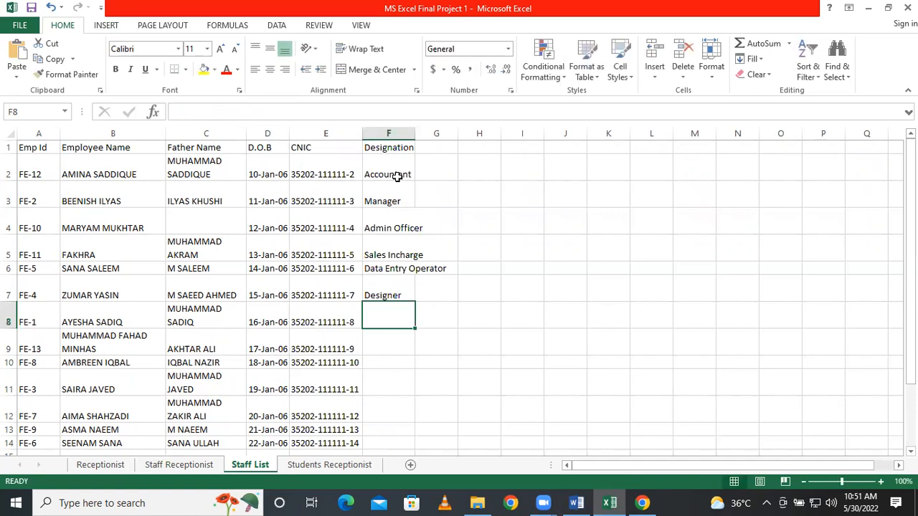
- Enter the designation Teachers in F8 and copy it down to F14
type("Teac")
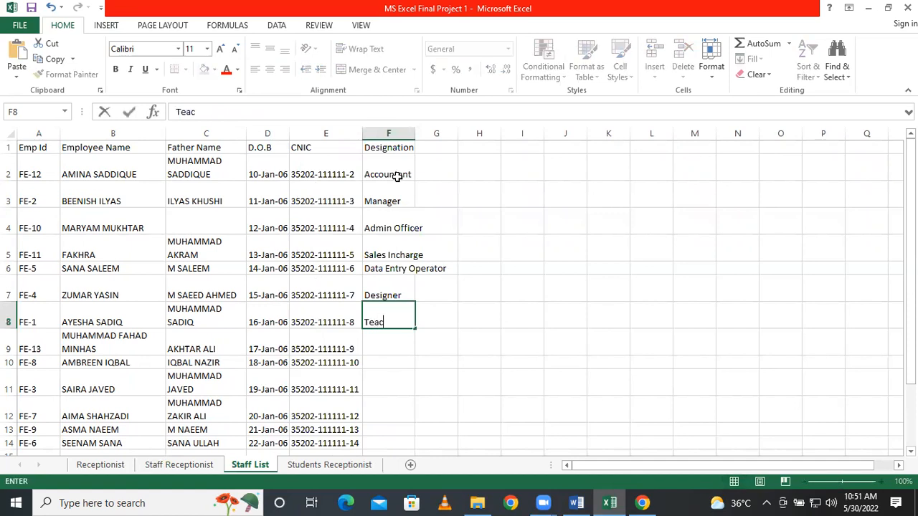
type("hers")
key("Return")
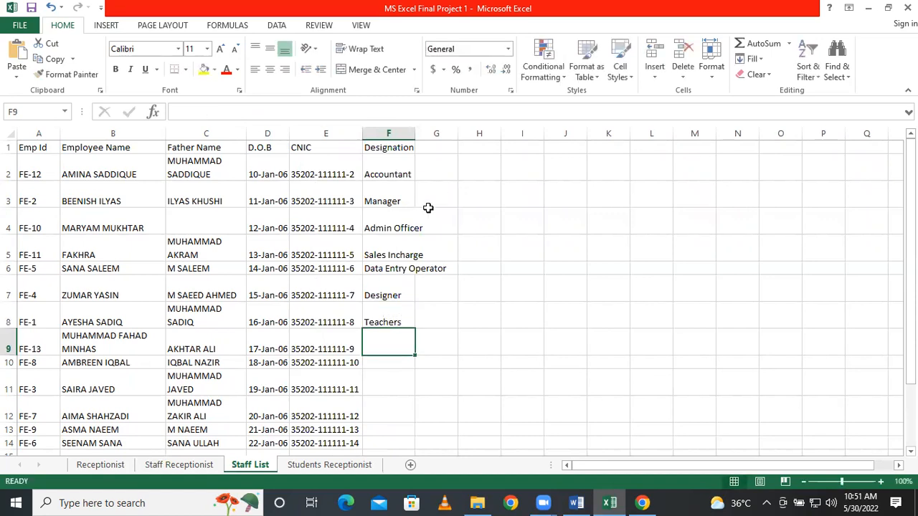
scroll(411, 233, "down", 2)
left_click(407, 187)
left_click_drag(414, 194, 421, 311)
left_click(448, 228)
scroll(449, 229, "up", 2)
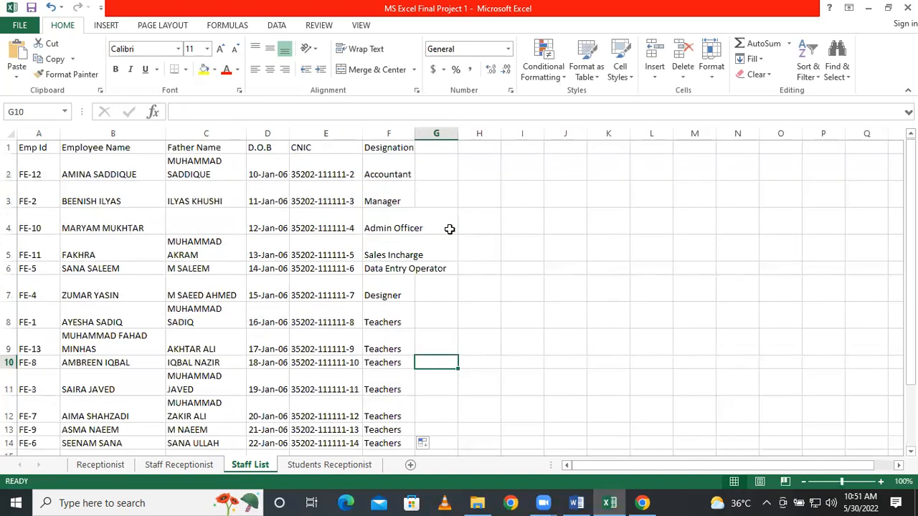
- Fit column F to its contents and format the headers in A1:F1 as bold 14 pt
double_click(415, 133)
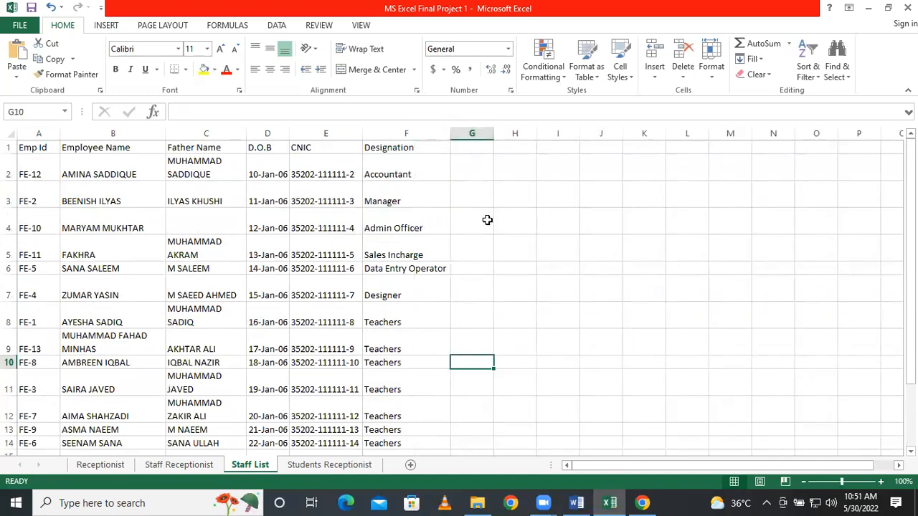
left_click(485, 222)
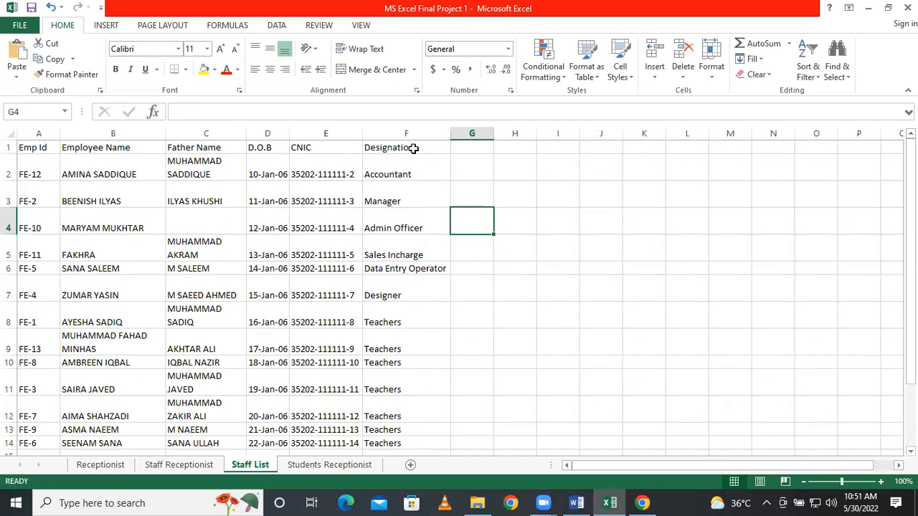
left_click_drag(433, 149, 22, 147)
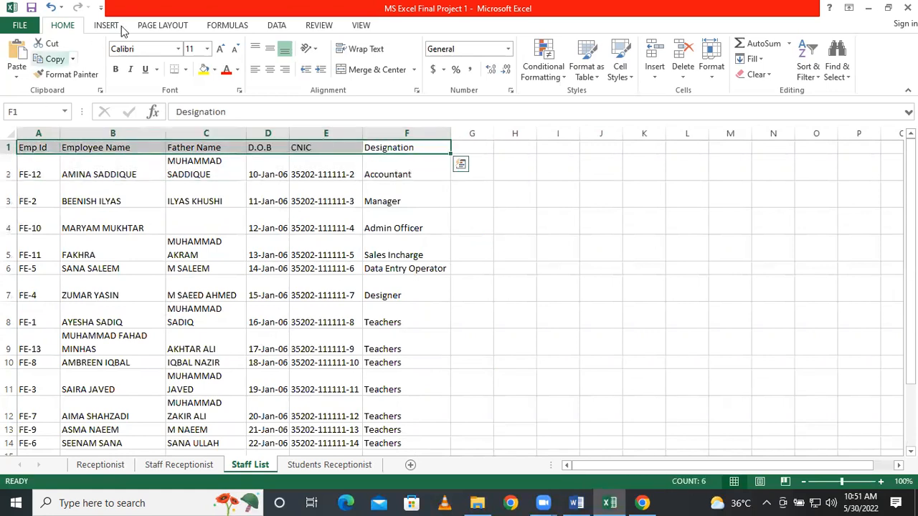
left_click(114, 69)
left_click(220, 49)
left_click(220, 48)
left_click(533, 290)
scroll(313, 268, "down", 1)
scroll(322, 251, "up", 1)
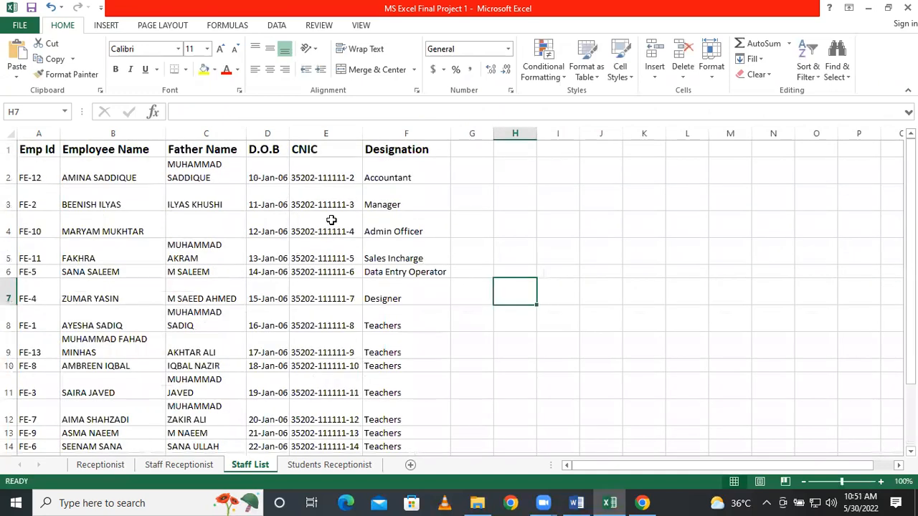
- Add a new worksheet and place it between Staff List and Students Receptionist
left_click(191, 467)
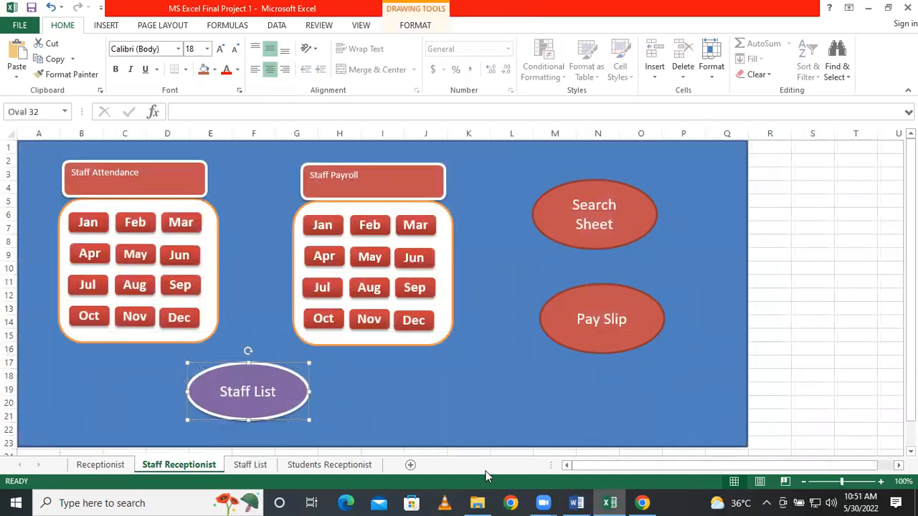
left_click(406, 465)
left_click_drag(287, 467, 251, 466)
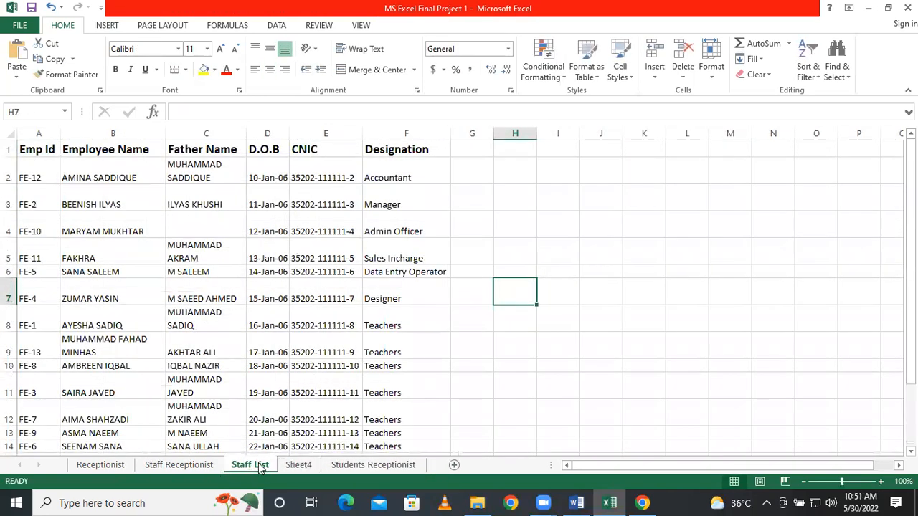
left_click(299, 466)
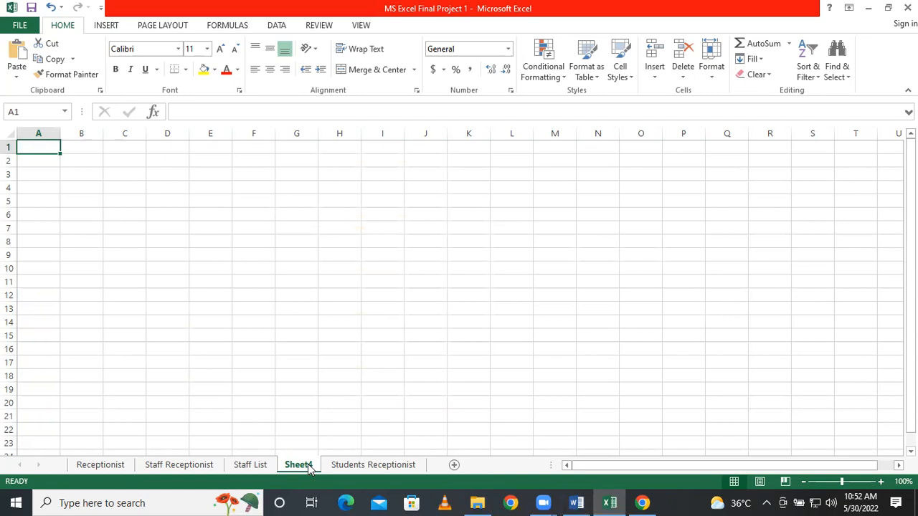
- Copy the header row A1:F1 from the Staff List sheet into row 1 of Sheet4
left_click(249, 465)
left_click_drag(30, 149, 416, 149)
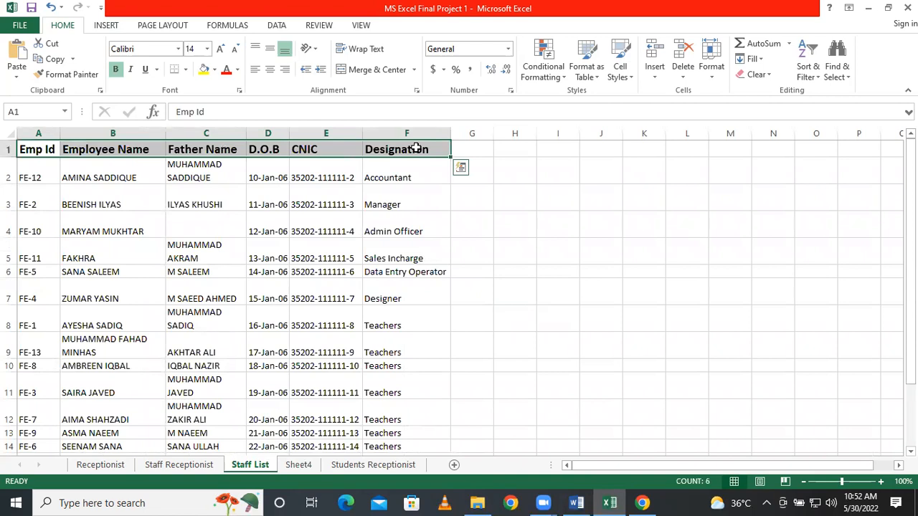
key("ctrl+c")
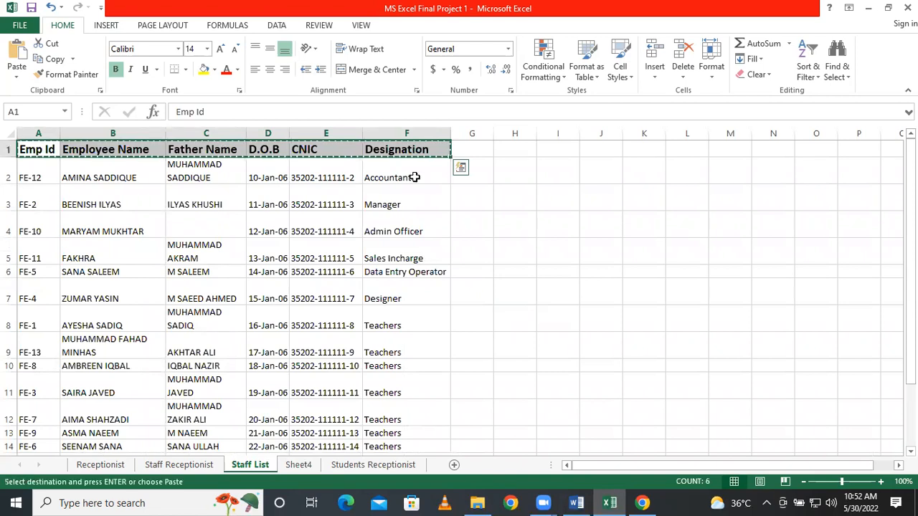
left_click(299, 465)
key("ctrl+v")
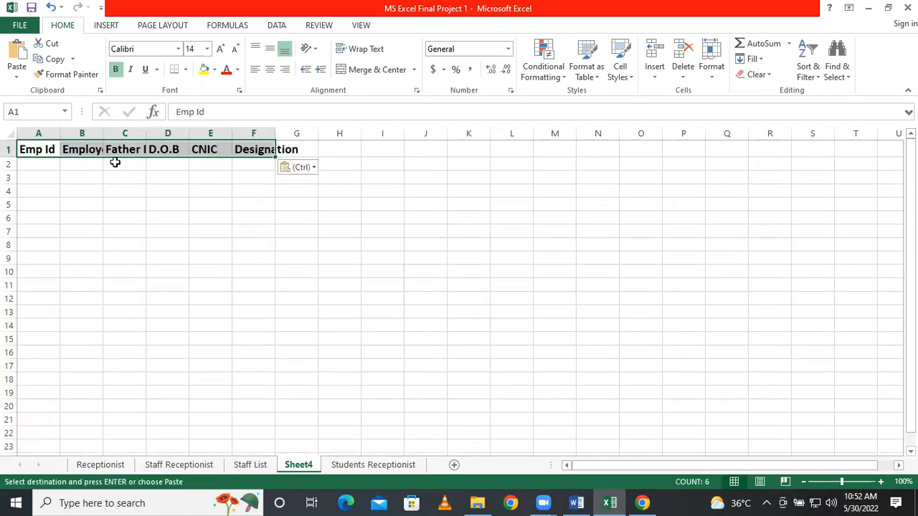
- Fit the widths of columns B to F on Sheet4 to their headers
double_click(103, 135)
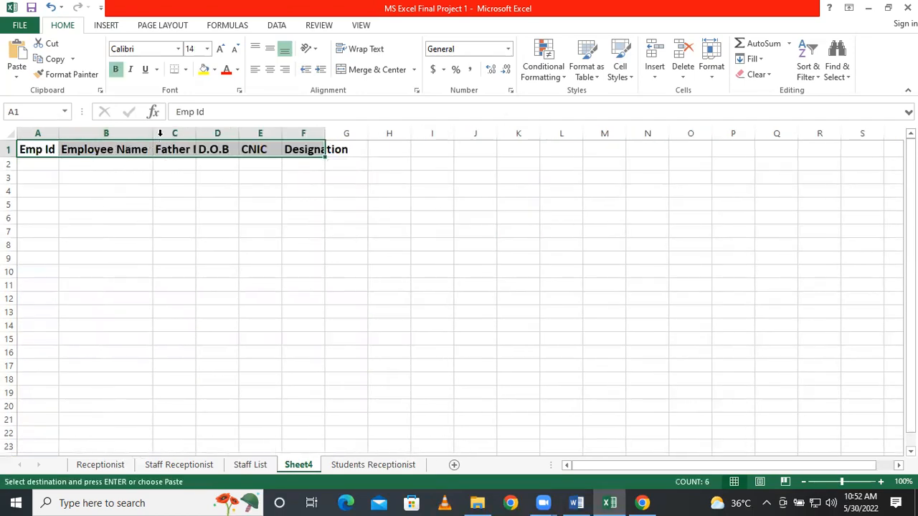
double_click(197, 132)
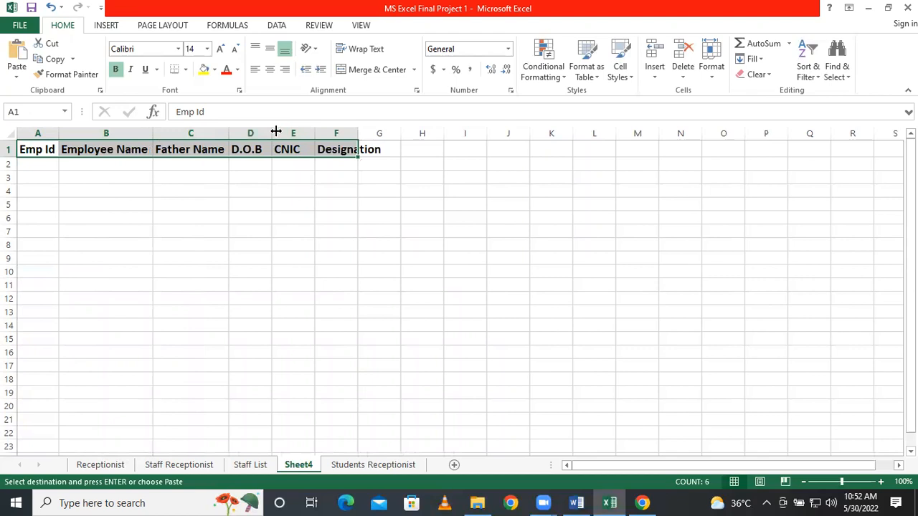
double_click(273, 132)
double_click(311, 135)
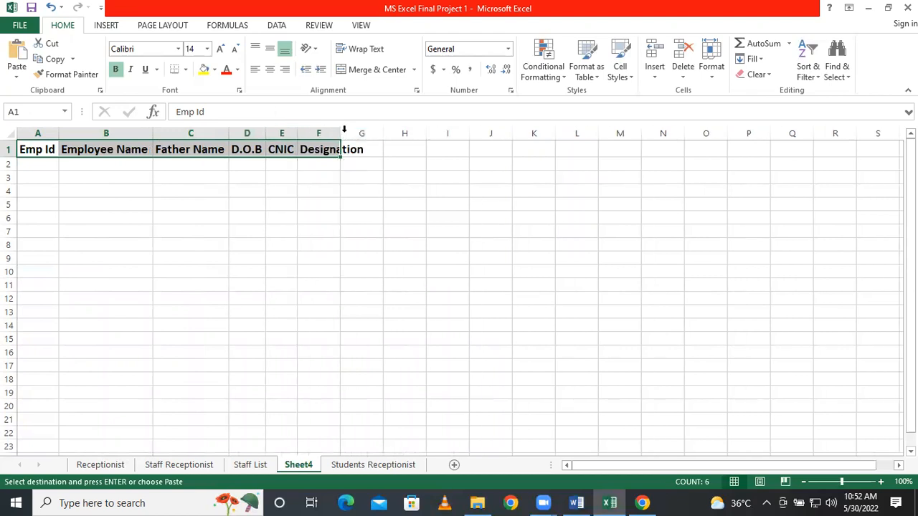
double_click(340, 132)
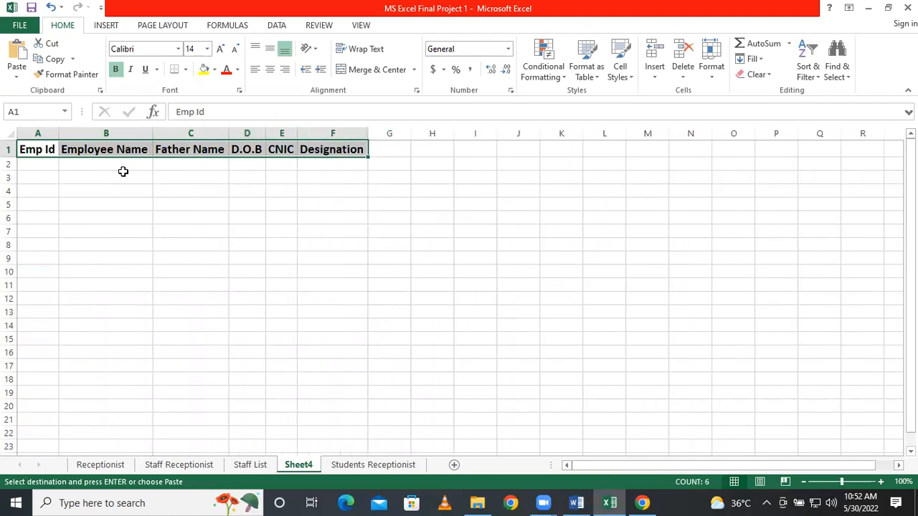
- Link cell A2 on Sheet4 to the first Emp Id with the formula ='Staff List'!A2
left_click(57, 167)
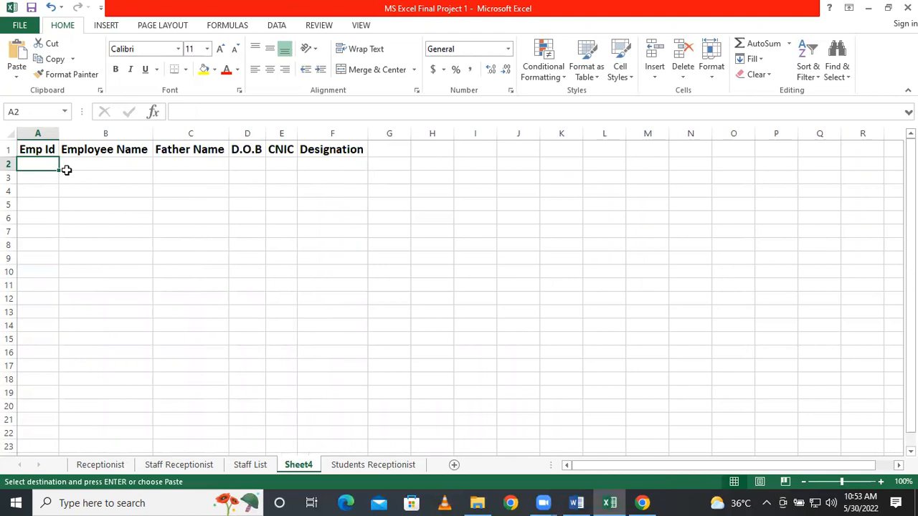
type("=")
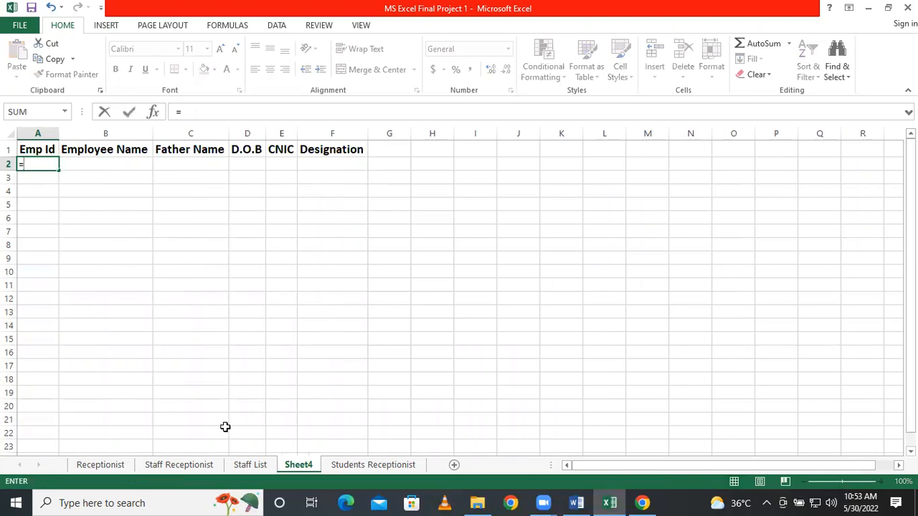
left_click(244, 465)
left_click(39, 176)
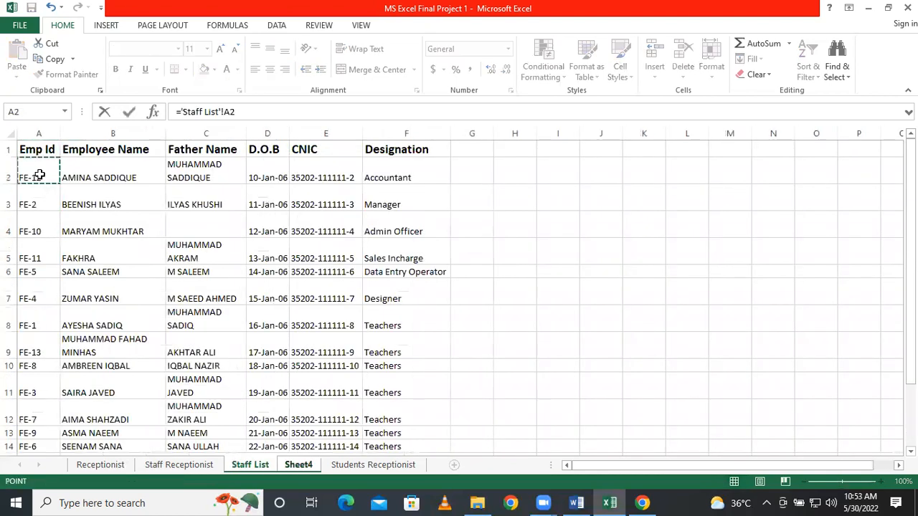
key("Return")
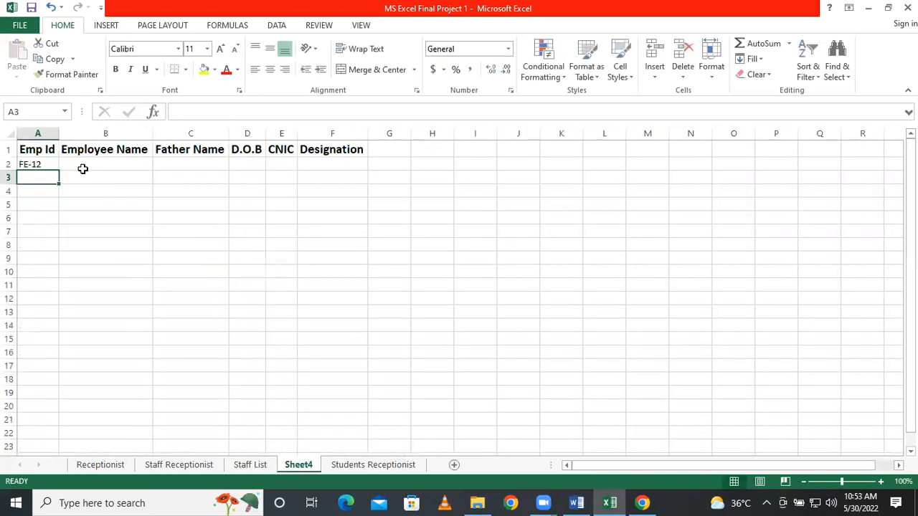
- Link cell B2 on Sheet4 to the first employee name with the formula ='Staff List'!B2
left_click(82, 168)
type("=")
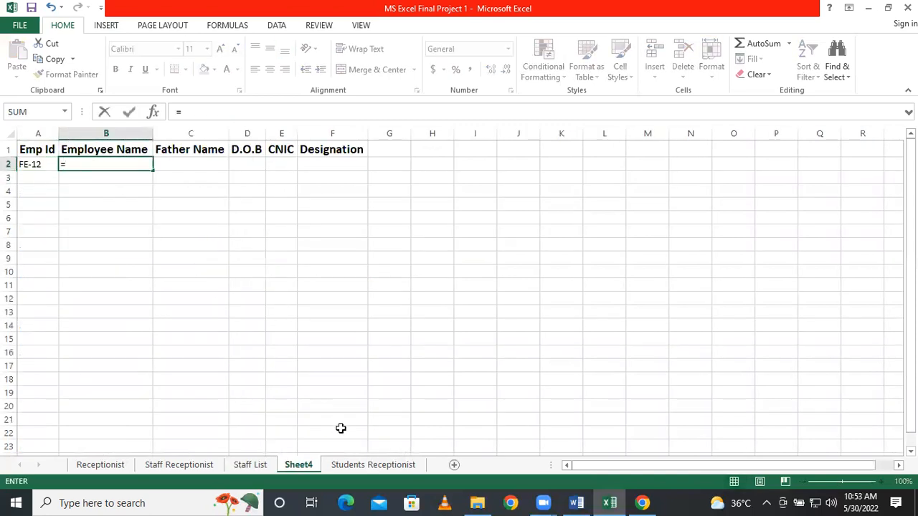
left_click(250, 465)
left_click(151, 179)
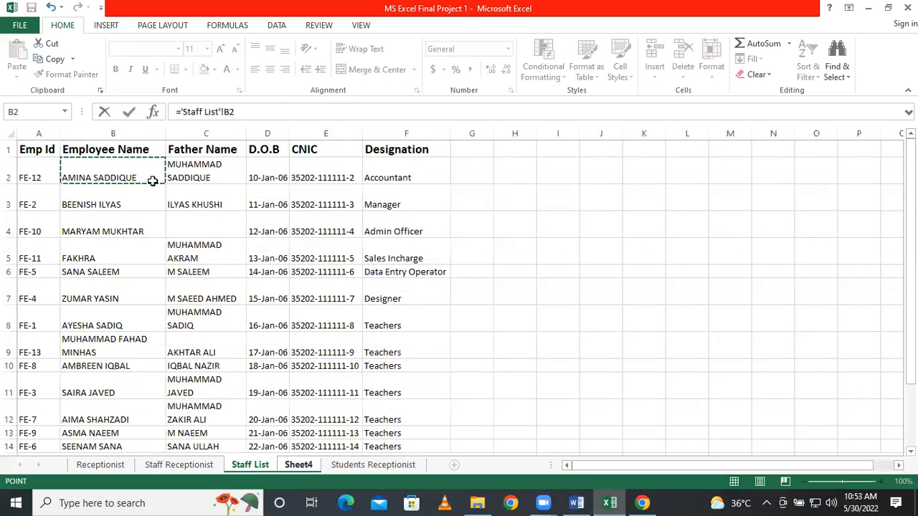
key("Return")
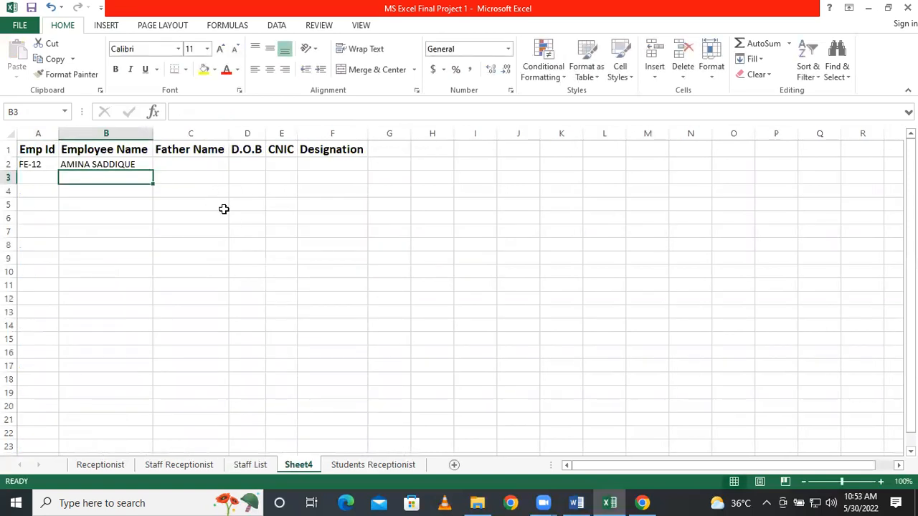
- Link cell C2 on Sheet4 to the first father name with the formula ='Staff List'!C2
left_click(207, 166)
type("=")
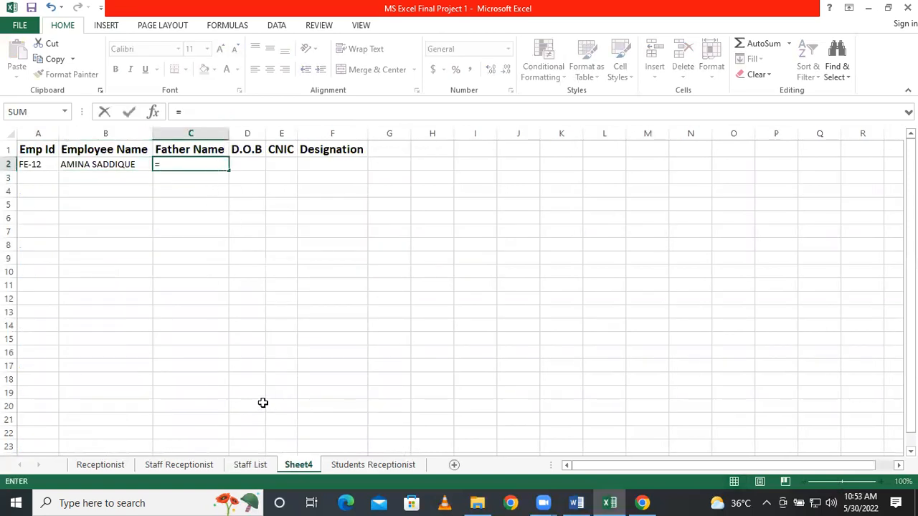
left_click(245, 465)
left_click(217, 173)
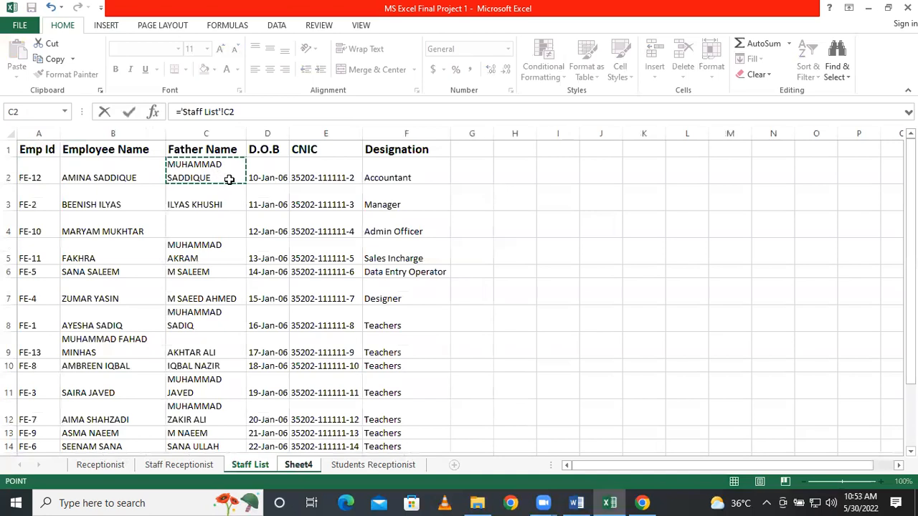
key("Return")
- Link cell D2 on Sheet4 to the first D.O.B entry with the formula ='Staff List'!D2
left_click(260, 165)
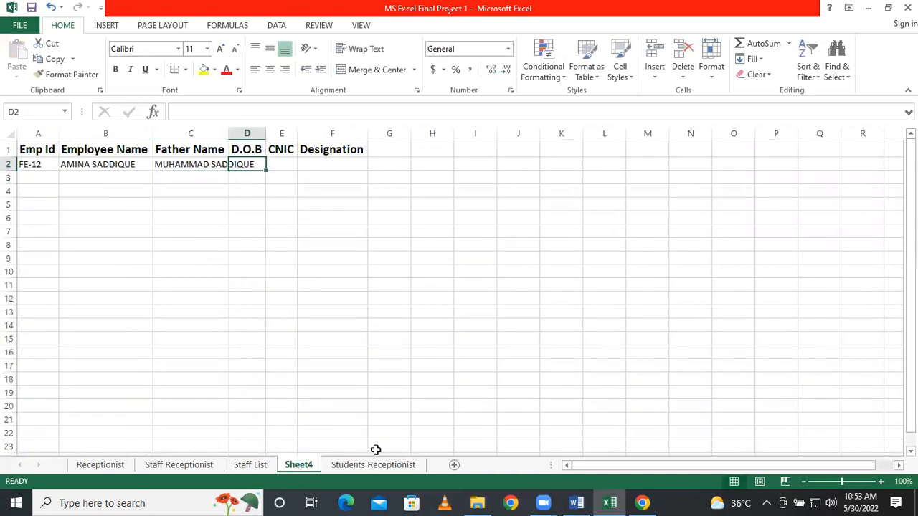
type("=")
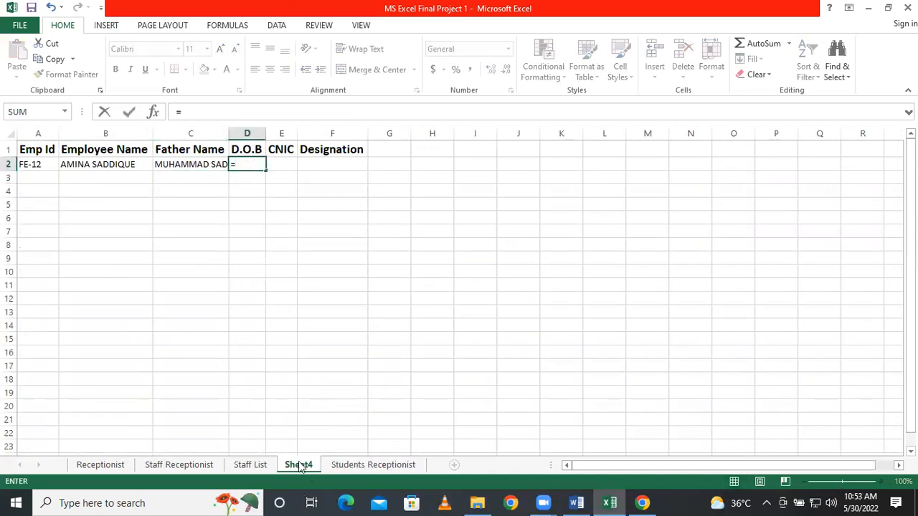
left_click(250, 465)
left_click(268, 179)
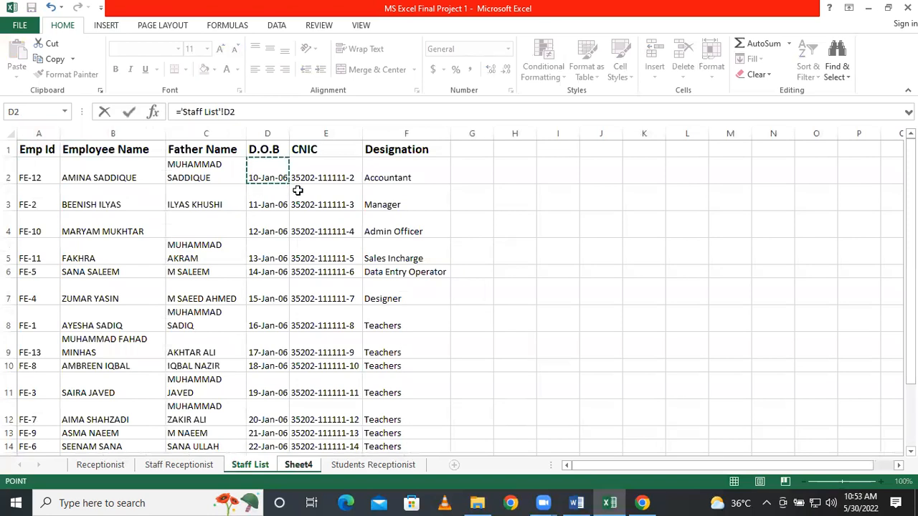
key("Return")
- Link cell E2 on Sheet4 to the first CNIC entry in cell E2 of the Staff List sheet
left_click(287, 164)
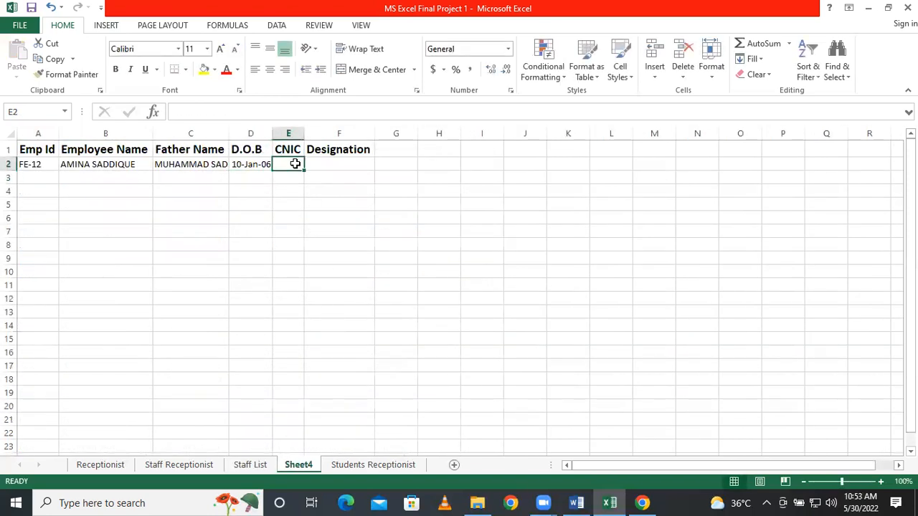
type("=")
left_click(263, 463)
left_click(319, 178)
key("Return")
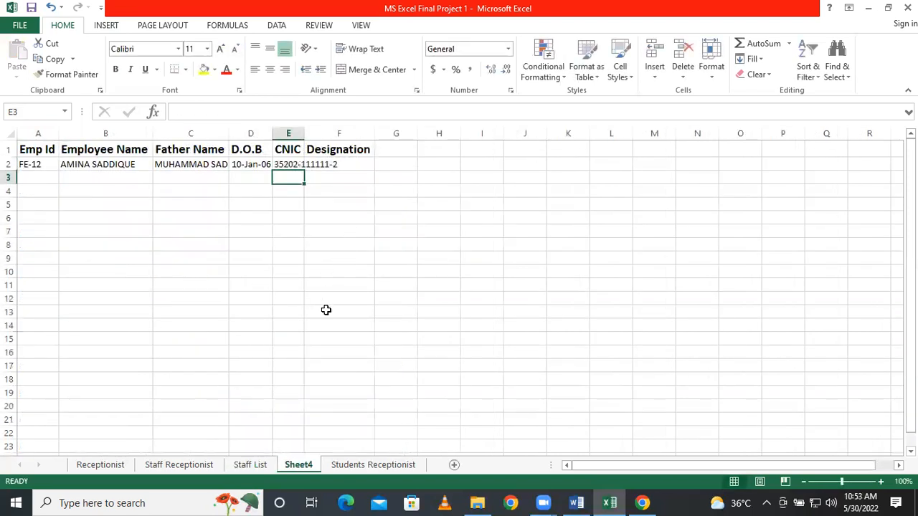
- Link cell F2 on Sheet4 to the first designation with the formula ='Staff List'!F2
left_click(350, 164)
type("=")
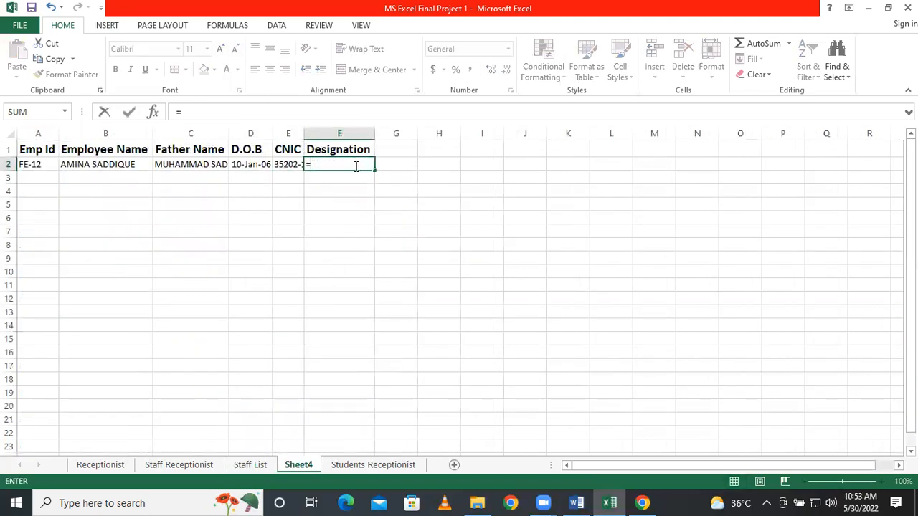
left_click(267, 466)
left_click(392, 173)
key("Return")
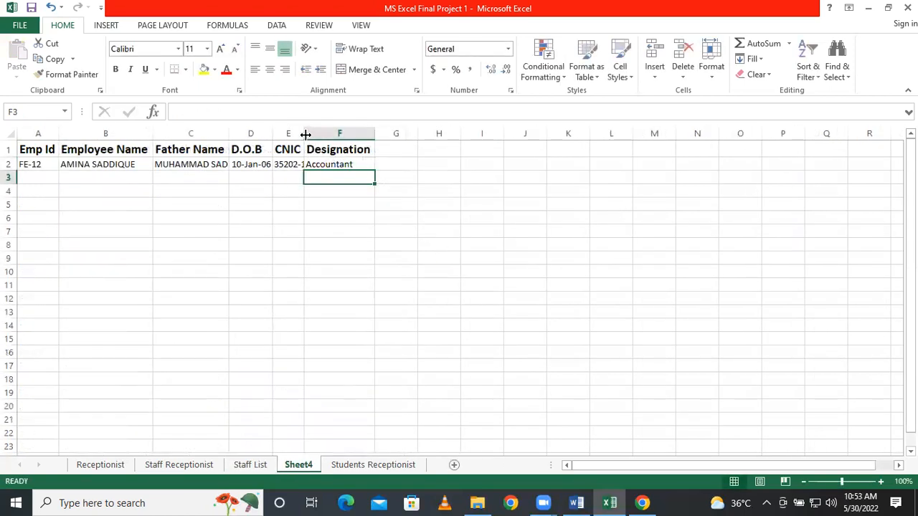
- Fit the CNIC and Father Name columns on Sheet4 to their contents
double_click(305, 134)
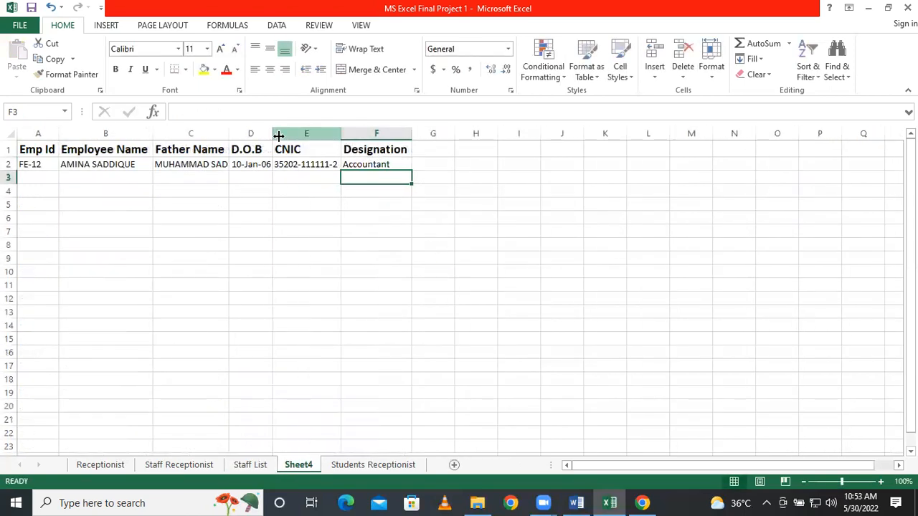
double_click(229, 133)
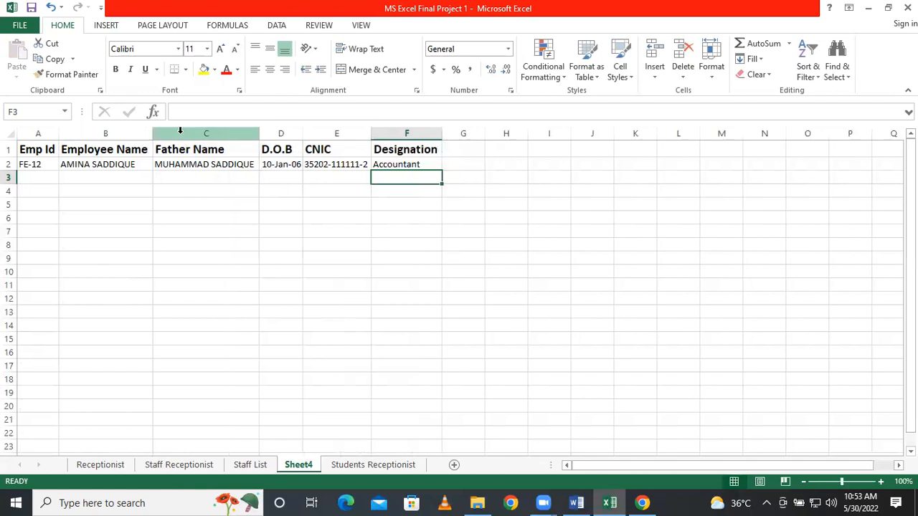
left_click(545, 503)
left_click(563, 434)
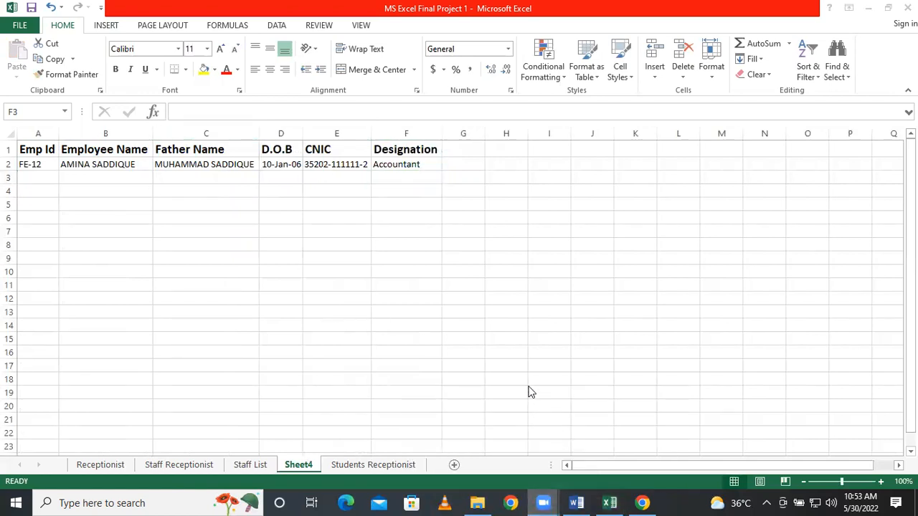
left_click(543, 502)
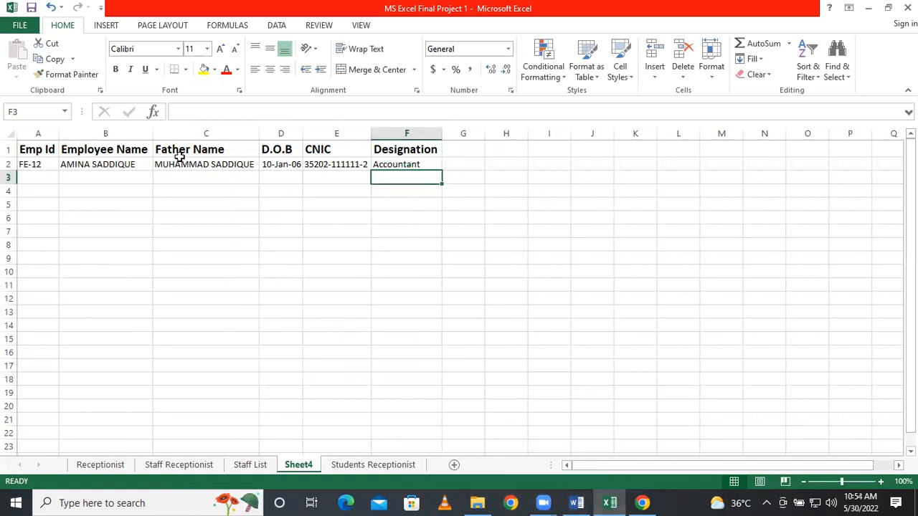
- Fill the formulas in A2:F2 down to row 14, the last Staff List row, and fit the Designation column to its contents
left_click_drag(45, 165, 464, 222)
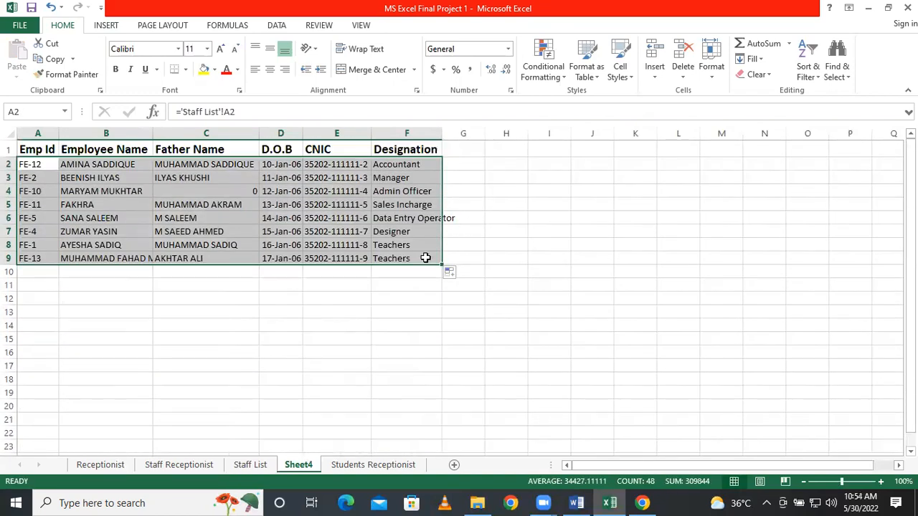
left_click(251, 466)
scroll(232, 423, "down", 2)
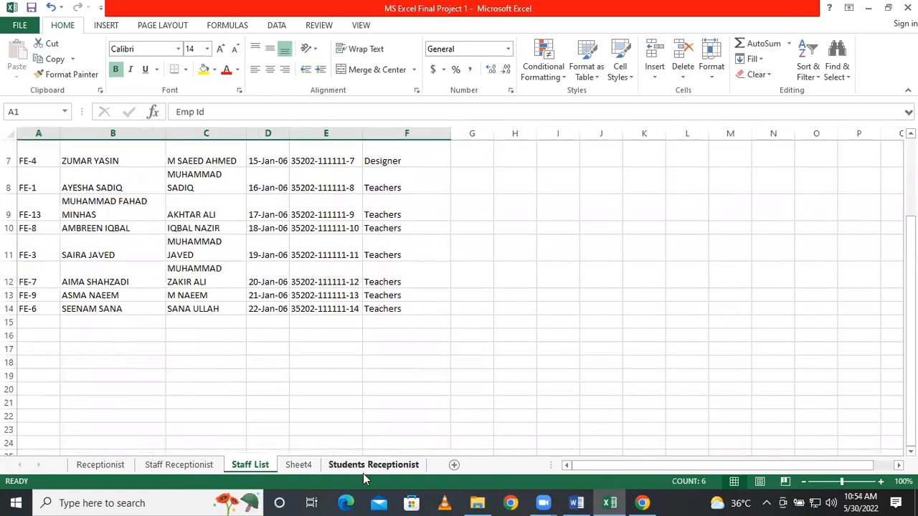
scroll(244, 385, "up", 2)
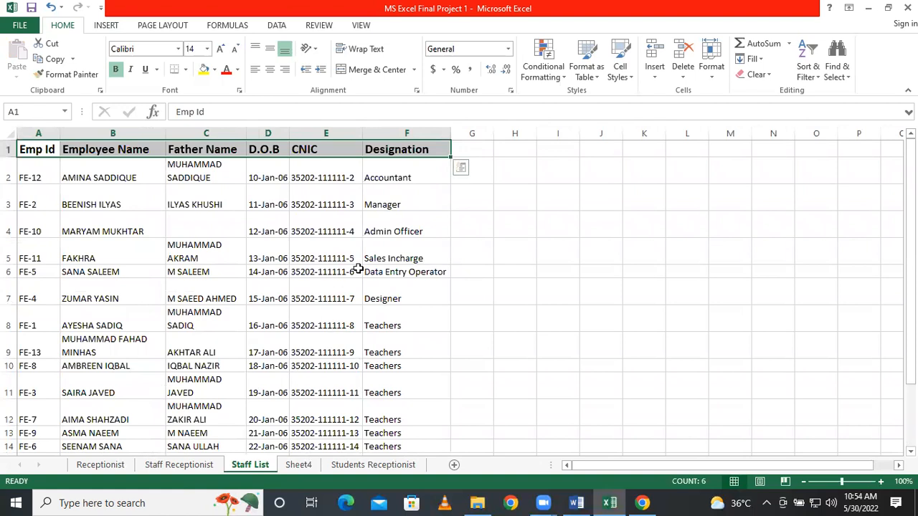
left_click(298, 465)
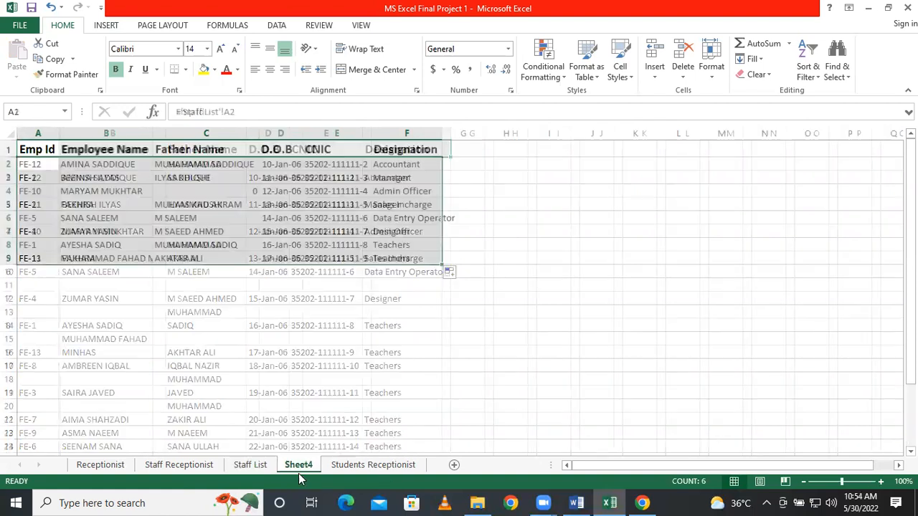
left_click_drag(443, 265, 442, 332)
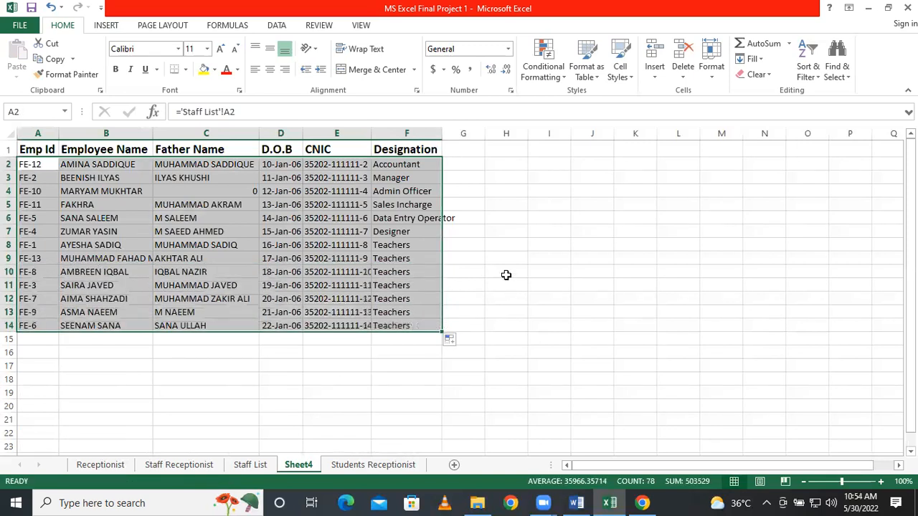
left_click(506, 275)
double_click(442, 134)
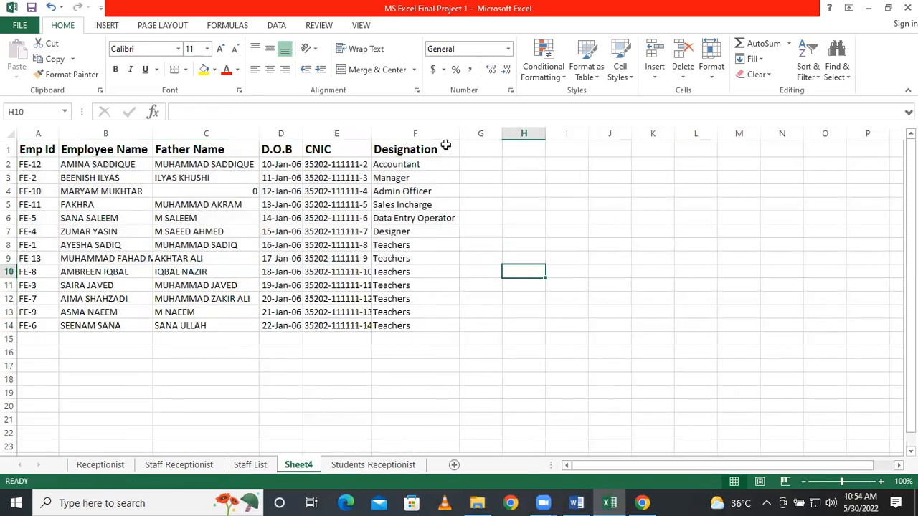
- Compare the designations in F2:F14 on Sheet4 with those in F2:F14 on the Staff List sheet
left_click_drag(403, 164, 404, 324)
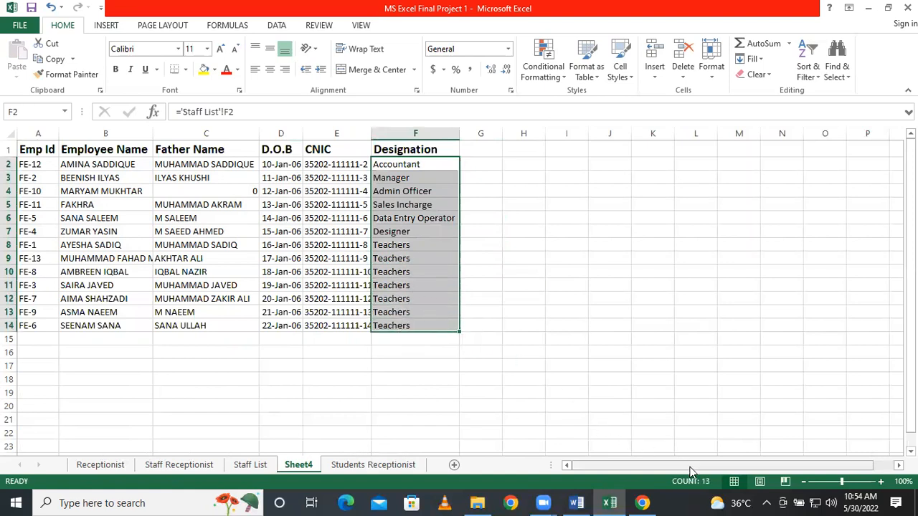
left_click(255, 464)
mouse_move(389, 174)
left_mouse_down()
mouse_move(406, 448)
mouse_move(408, 118)
mouse_move(406, 175)
left_mouse_up()
left_click_drag(416, 257, 406, 174)
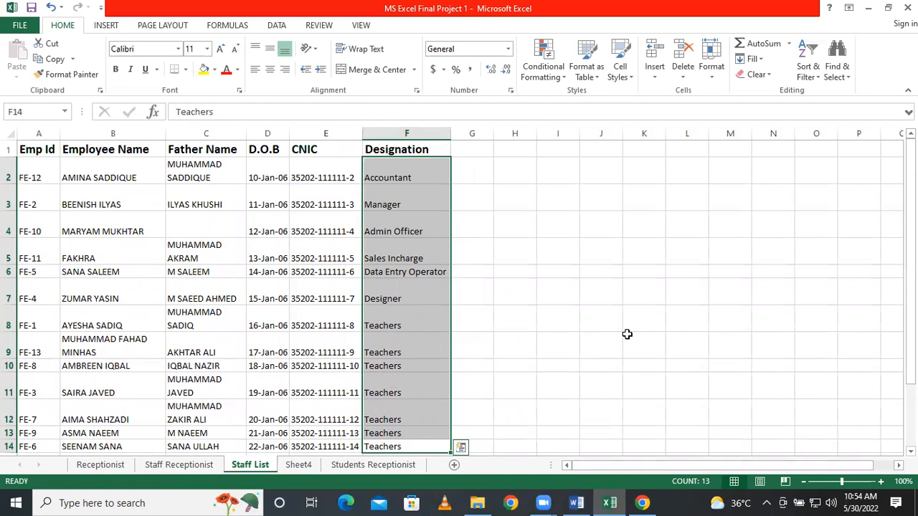
left_click(600, 348)
- Rename Sheet4 as "S Jan At"
left_click(295, 468)
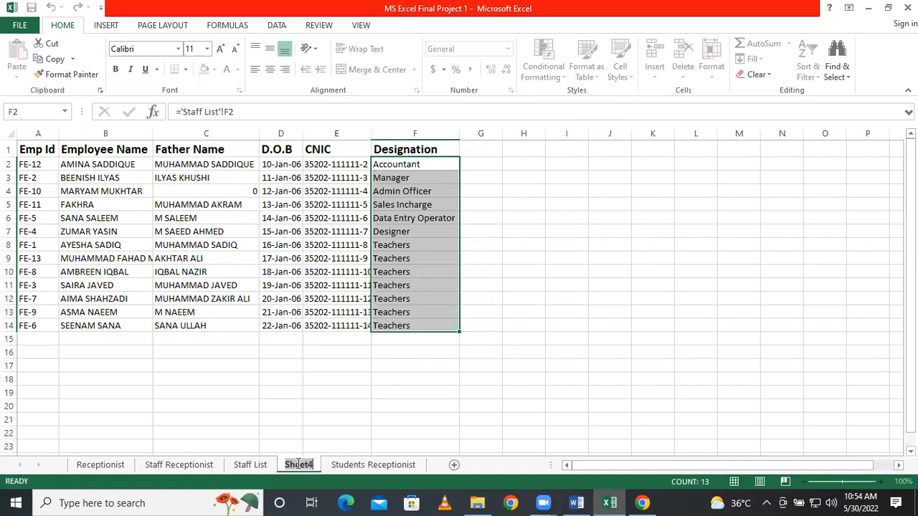
type("Jna")
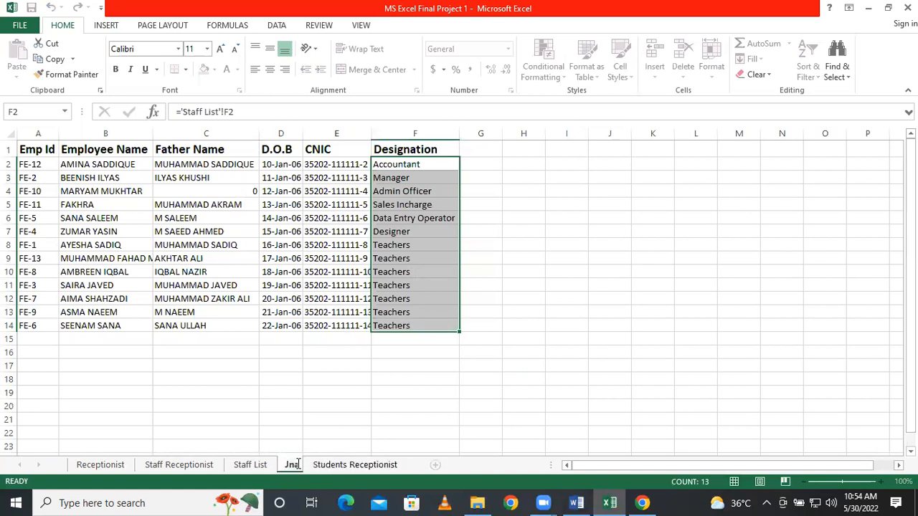
key("BackSpace")
key("BackSpace")
key("BackSpace")
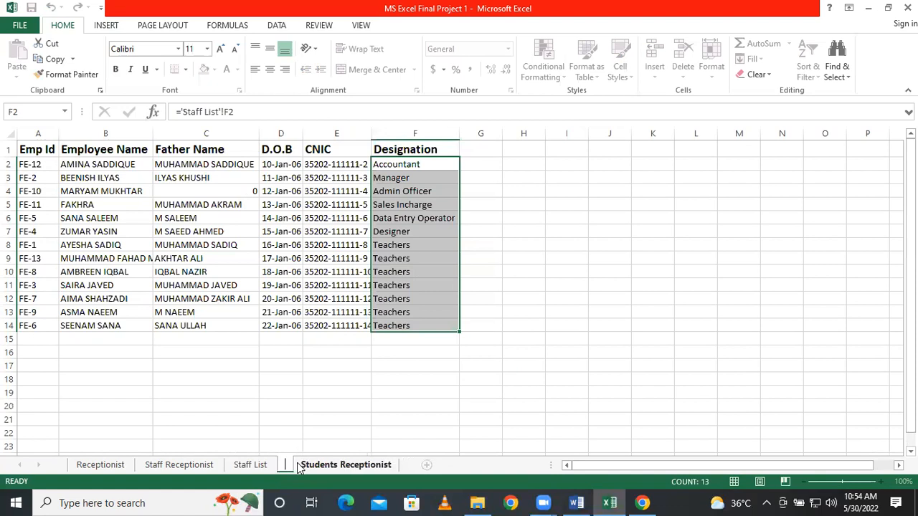
type("S")
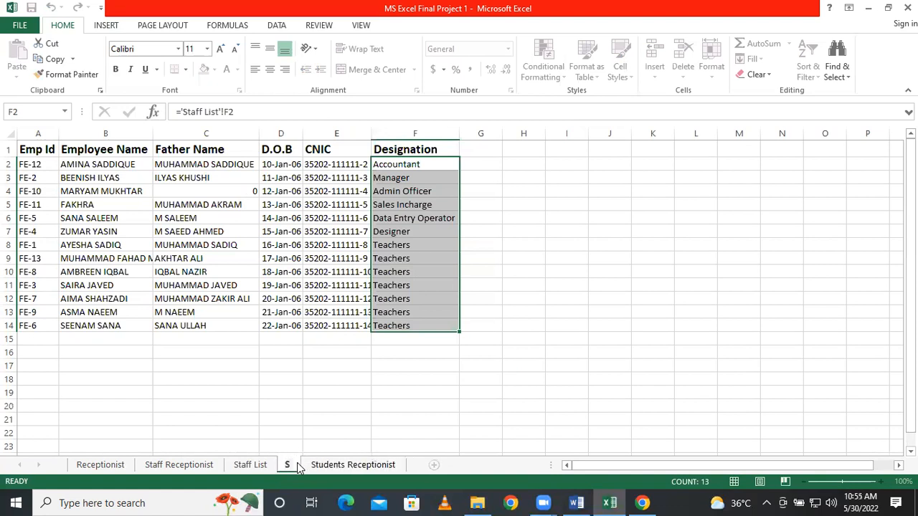
type(" Jan At")
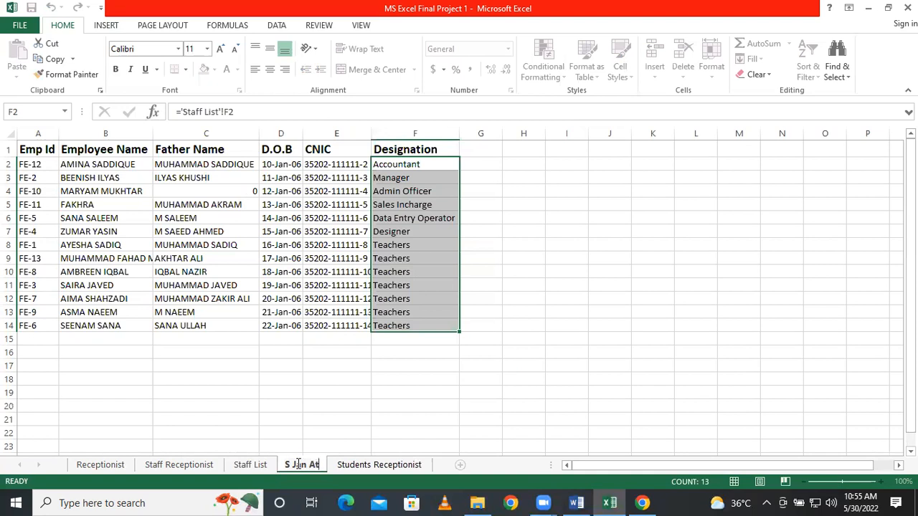
left_click(622, 340)
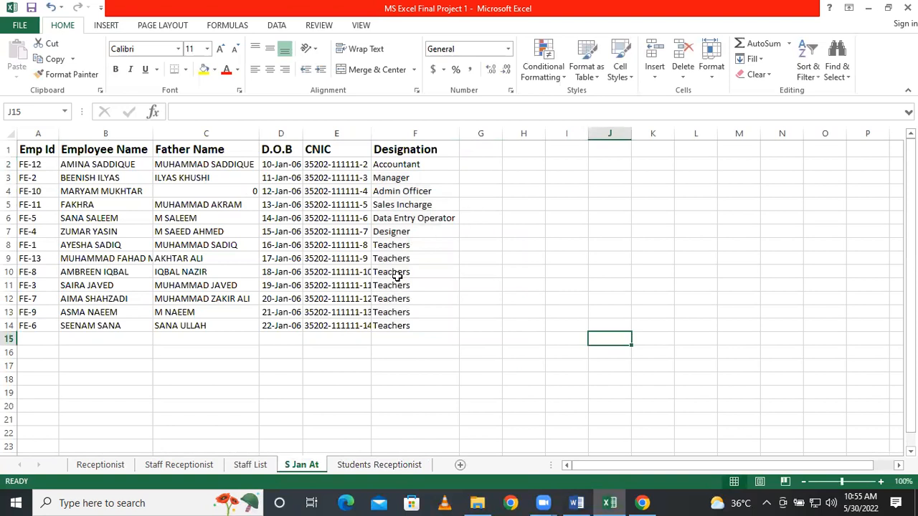
right_click(310, 466)
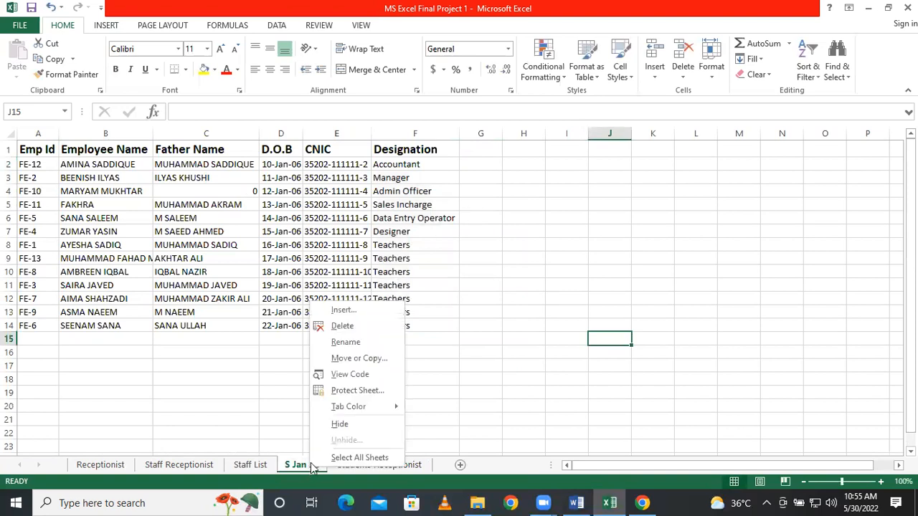
left_click(360, 359)
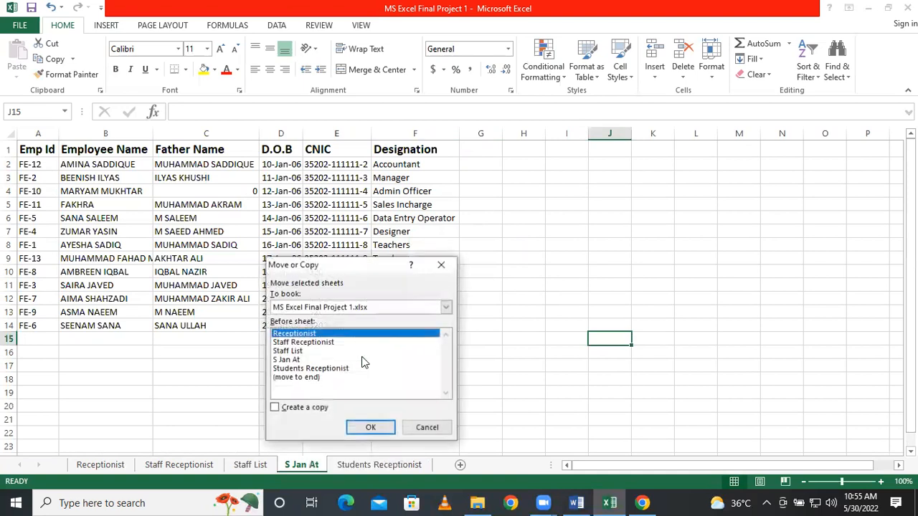
left_click(426, 428)
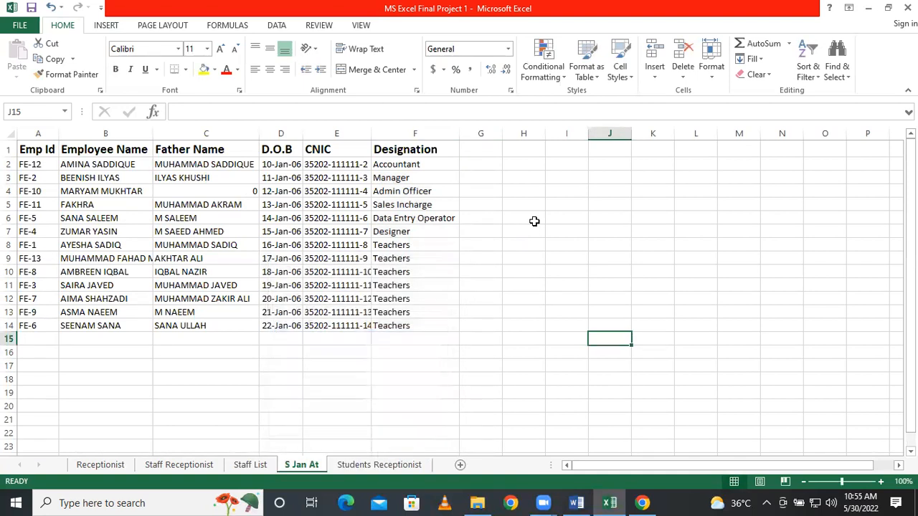
- Enter the date 1/1/2022 in G1 and fill the daily dates across row 1 to AK1
left_click(477, 147)
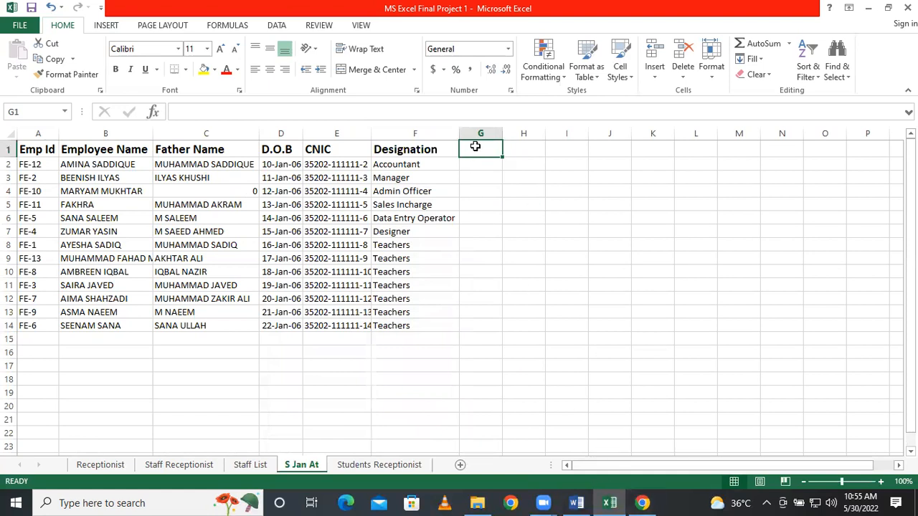
type("1/1/")
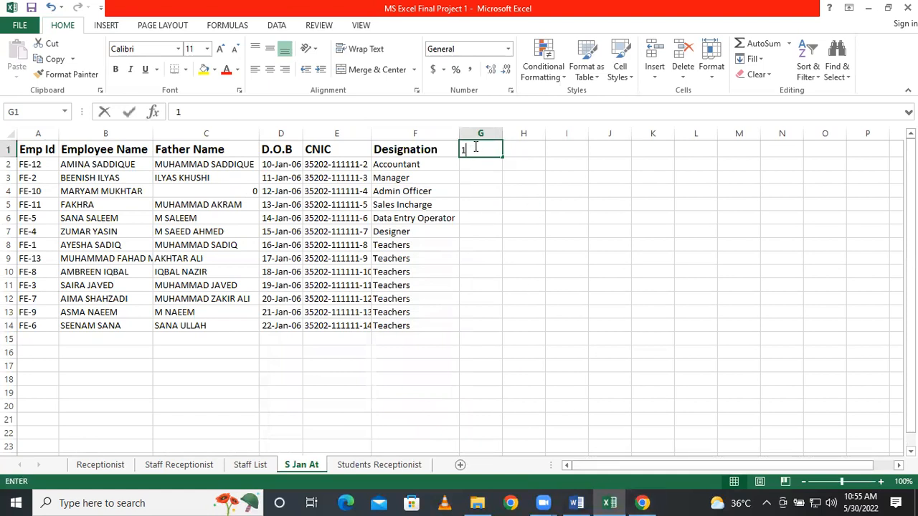
type("2022")
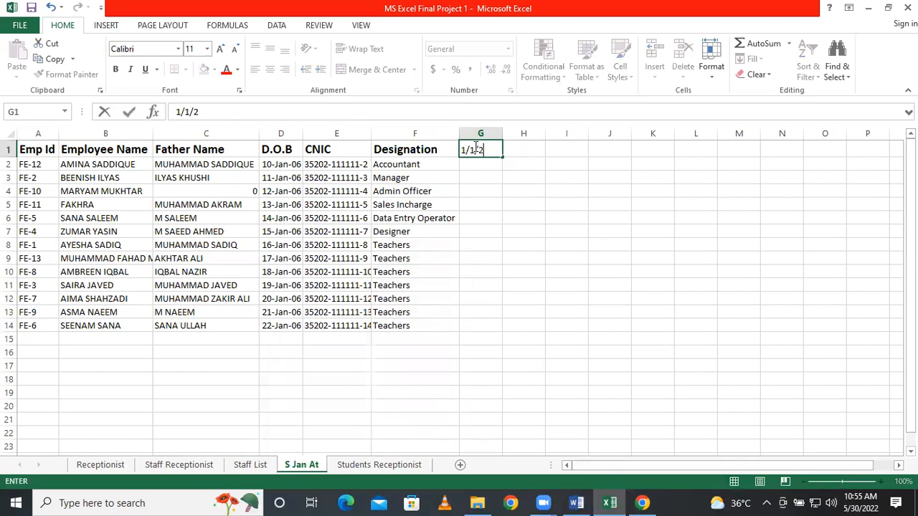
key("Return")
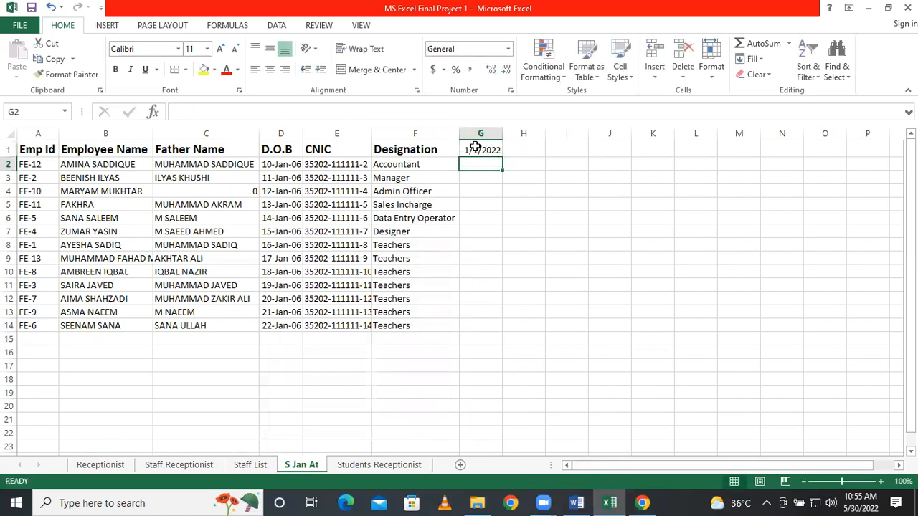
left_click(475, 147)
left_click_drag(502, 157, 543, 156)
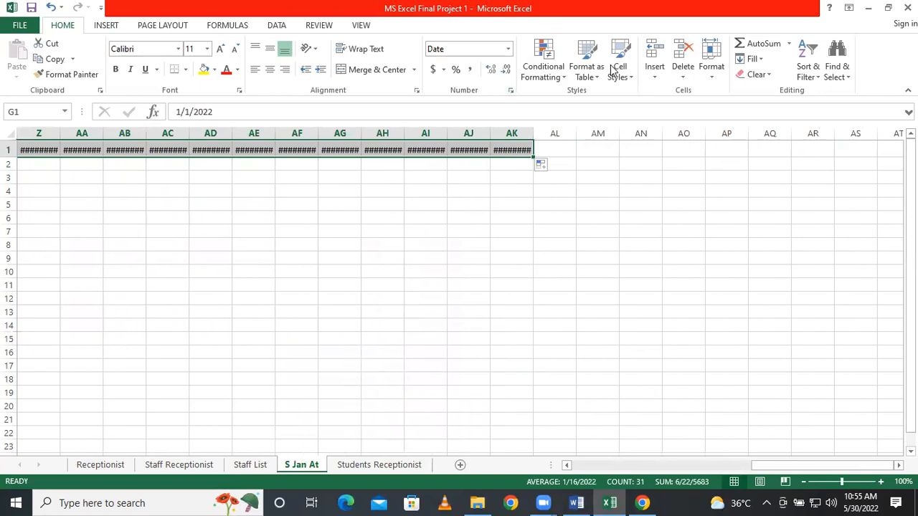
- Format the dates in G1:AK1 with the 14-Mar date type and fit their columns to the contents
left_click(711, 79)
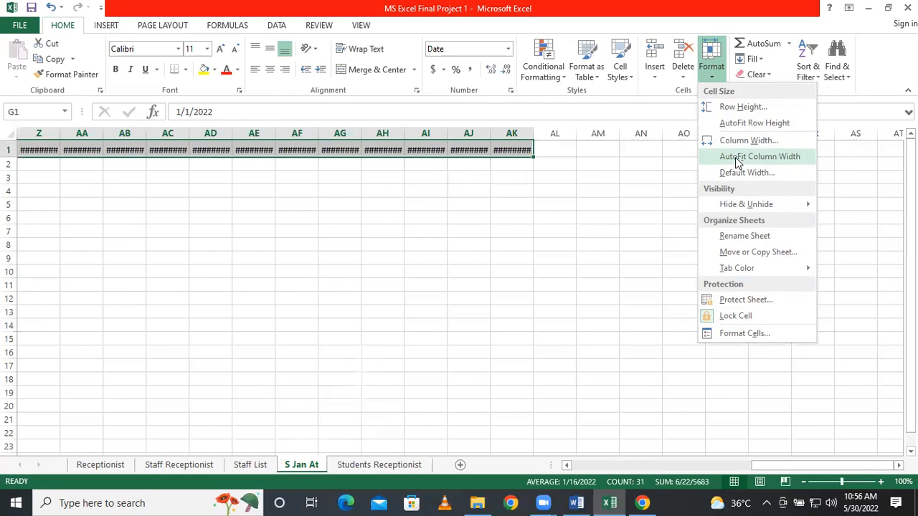
left_click(737, 158)
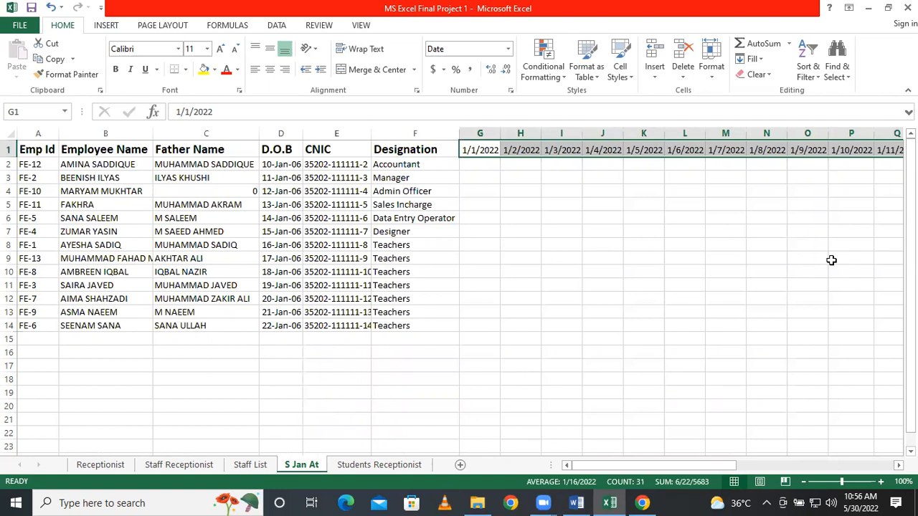
left_click(512, 91)
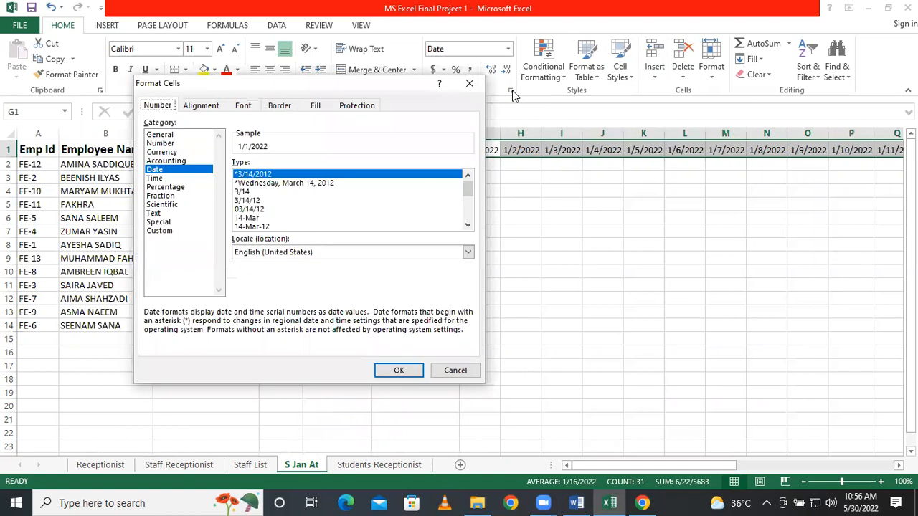
left_click(251, 217)
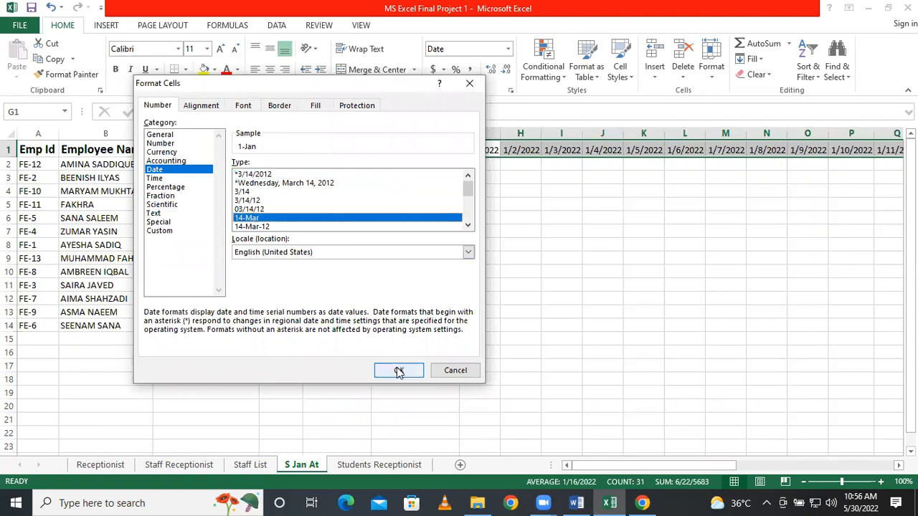
left_click(399, 371)
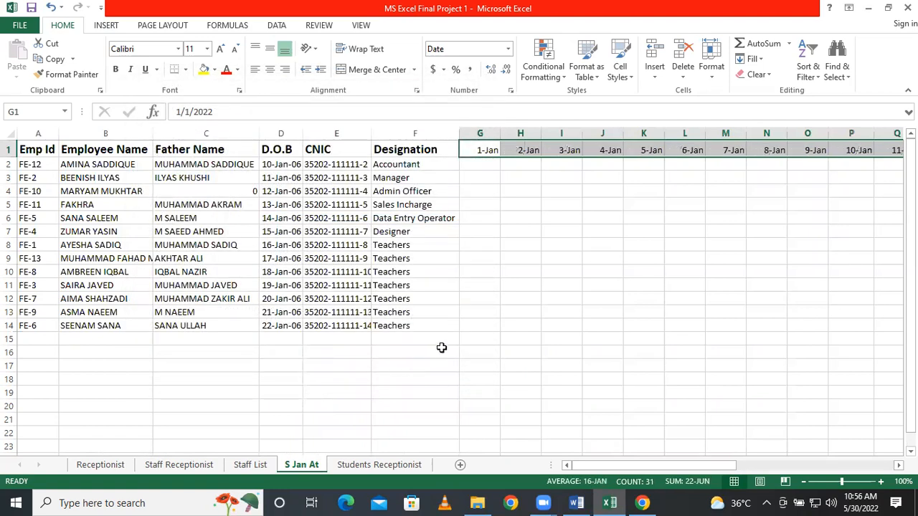
left_click(713, 71)
left_click(731, 156)
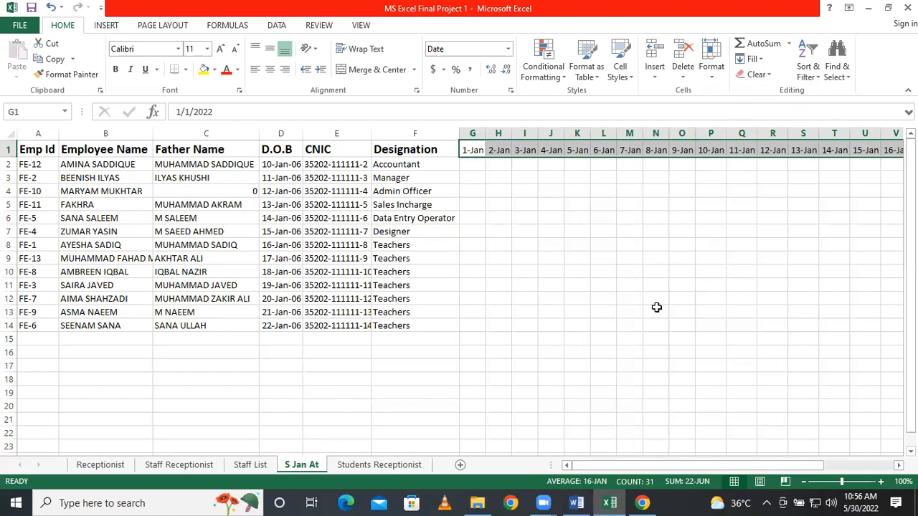
- Go through the row 2 cells beneath the 1-Jan to 14-Jan date headings
left_click(471, 163)
left_click(500, 163)
left_click(551, 163)
left_click(527, 162)
left_click(572, 162)
left_click(554, 162)
left_click(578, 162)
left_click(605, 162)
left_click(629, 163)
left_click(656, 163)
left_click(682, 163)
left_click(710, 164)
left_click(742, 164)
left_click(773, 163)
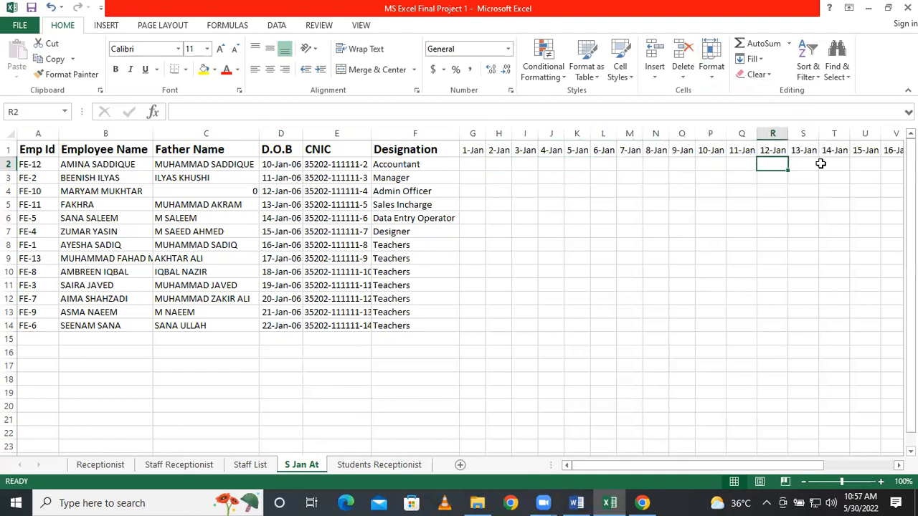
left_click(820, 163)
- Enter the headings Total Presents, Total Absents and Total Leaves in AM1:AO1, past the 31-Jan column
left_click_drag(784, 467, 868, 466)
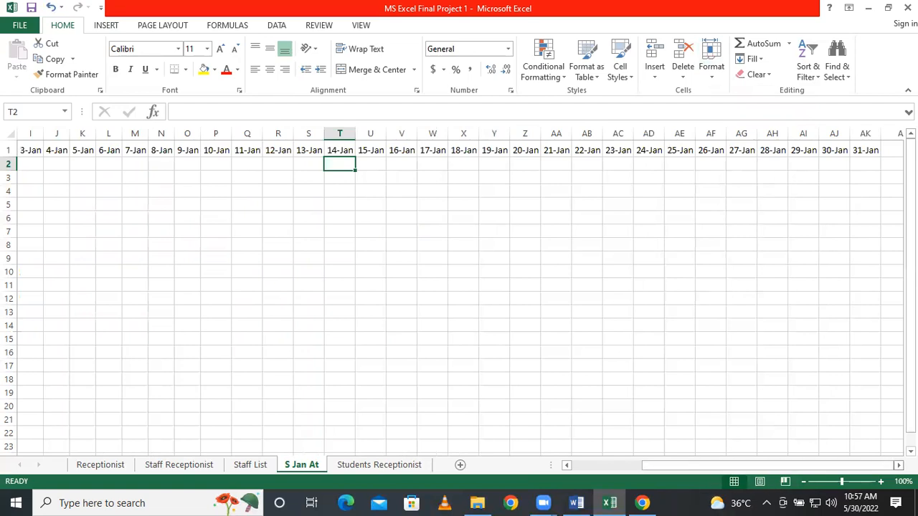
left_click(899, 466)
left_click_drag(899, 467, 899, 466)
left_click(631, 146)
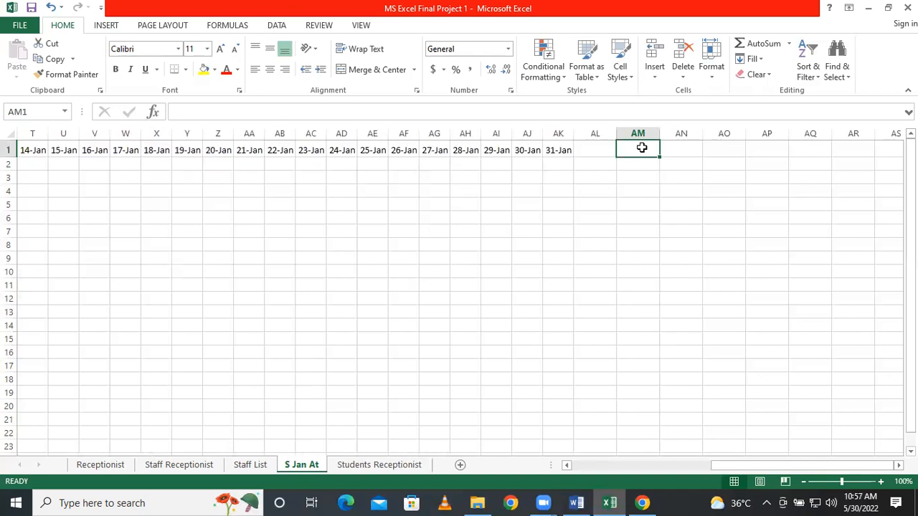
type("Total")
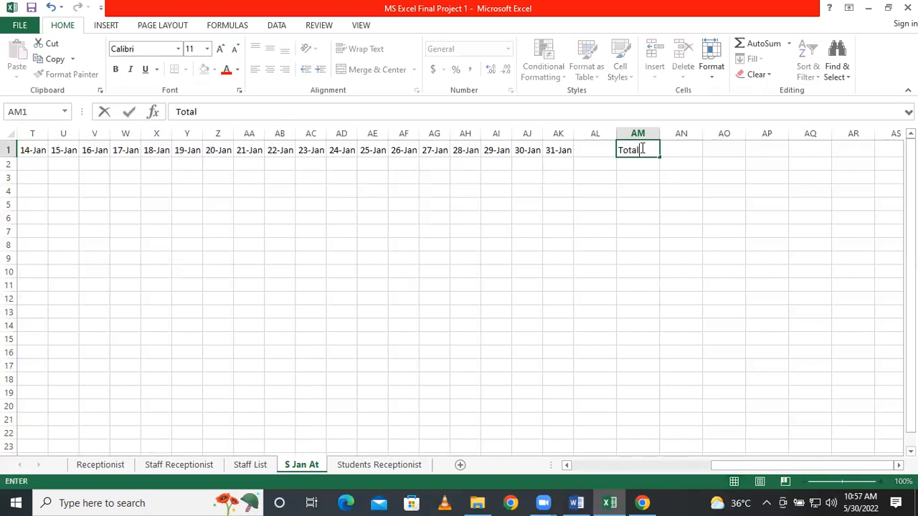
type(" Presents")
key("Tab")
type("Total ")
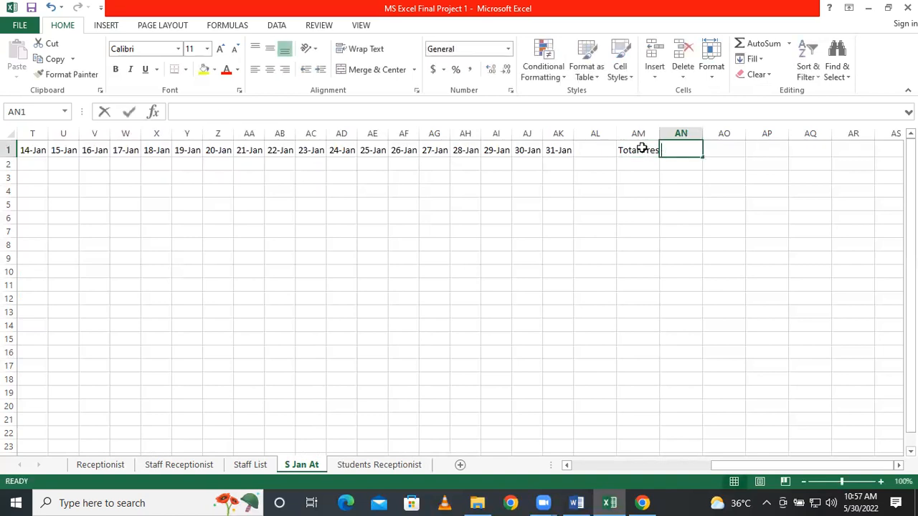
type("Absents")
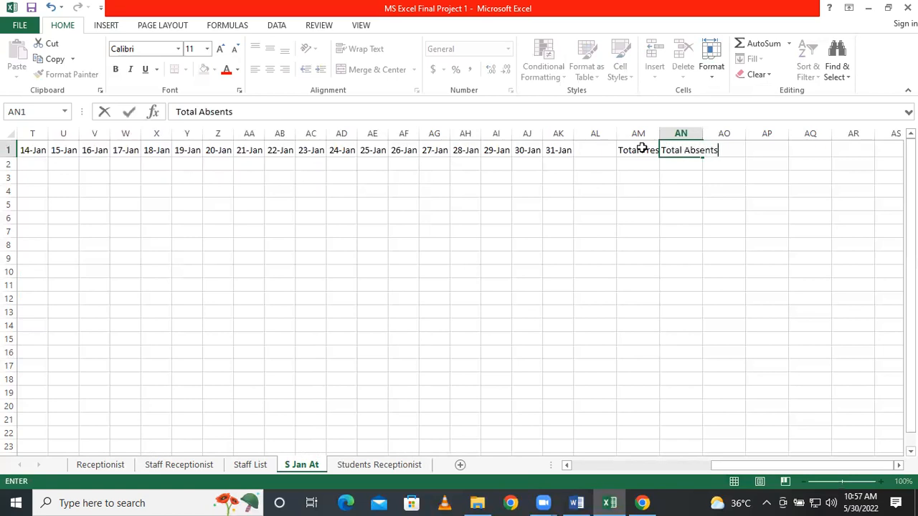
key("Tab")
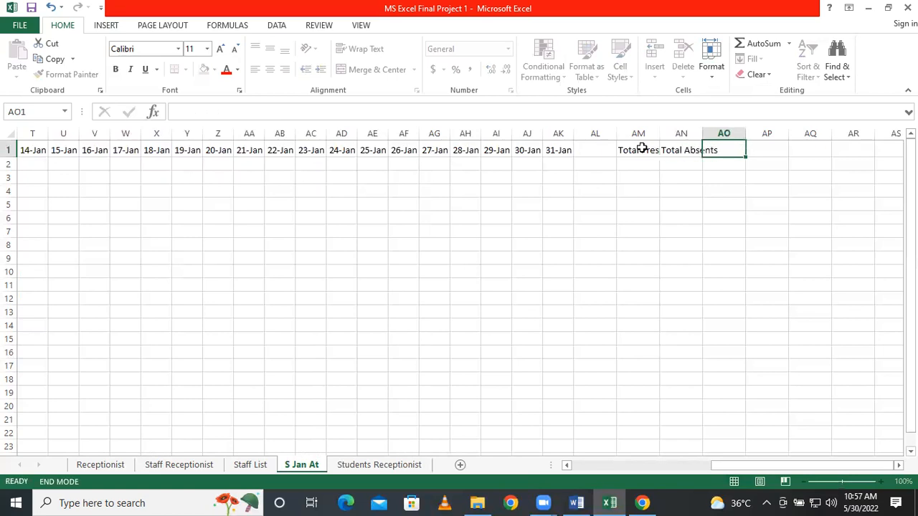
type("Total")
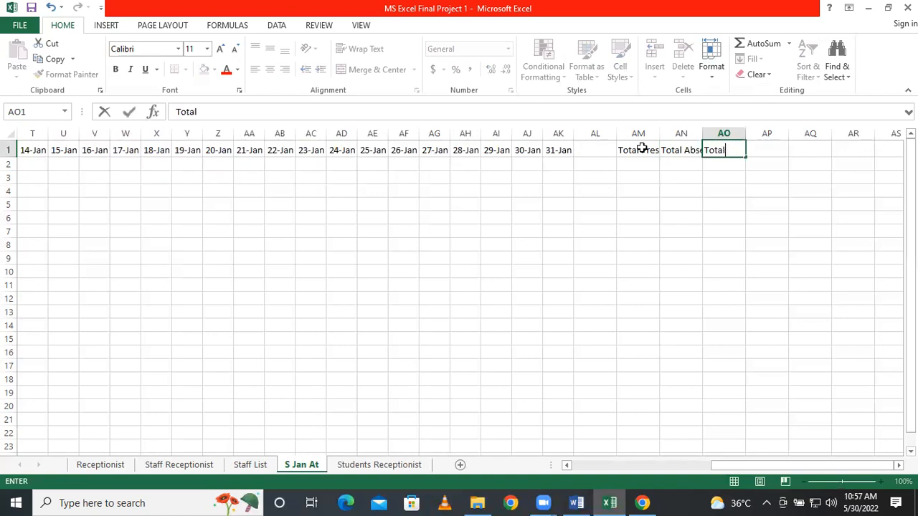
type(" Leaves")
key("Tab")
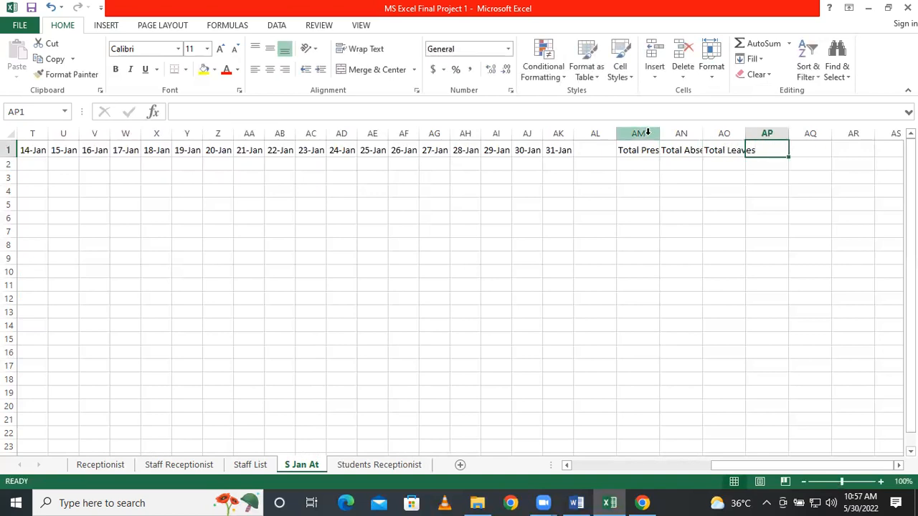
- Fit the Total Presents, Total Absents and Total Leaves columns to their contents
double_click(660, 133)
left_click(719, 133)
double_click(726, 133)
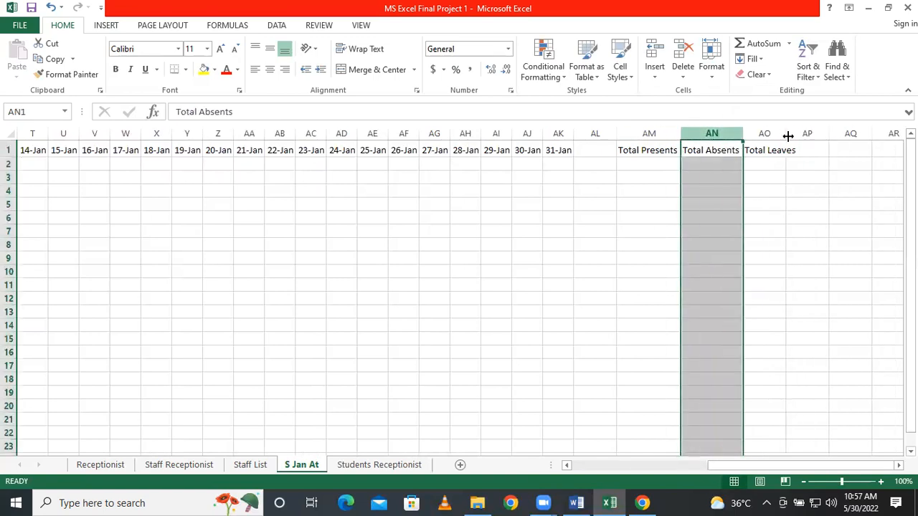
double_click(785, 135)
left_click(774, 207)
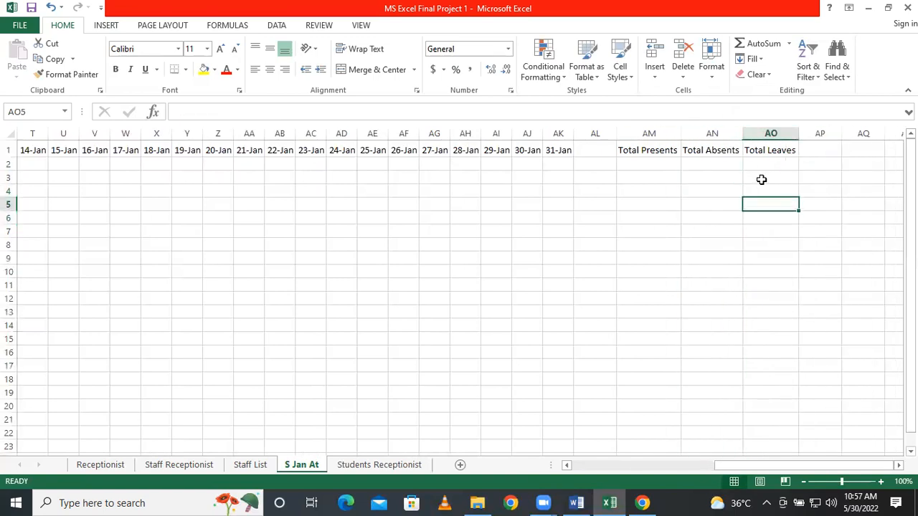
left_click(660, 165)
- Enter the attendance codes P, A and L in AQ1, AR1 and AS1
left_click(866, 151)
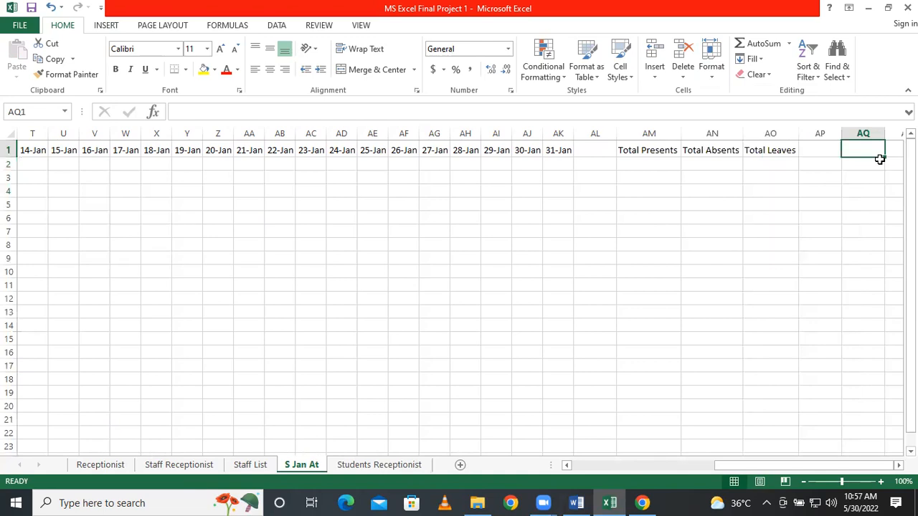
type("P")
key("Tab")
type("A")
key("Tab")
type("L")
key("Tab")
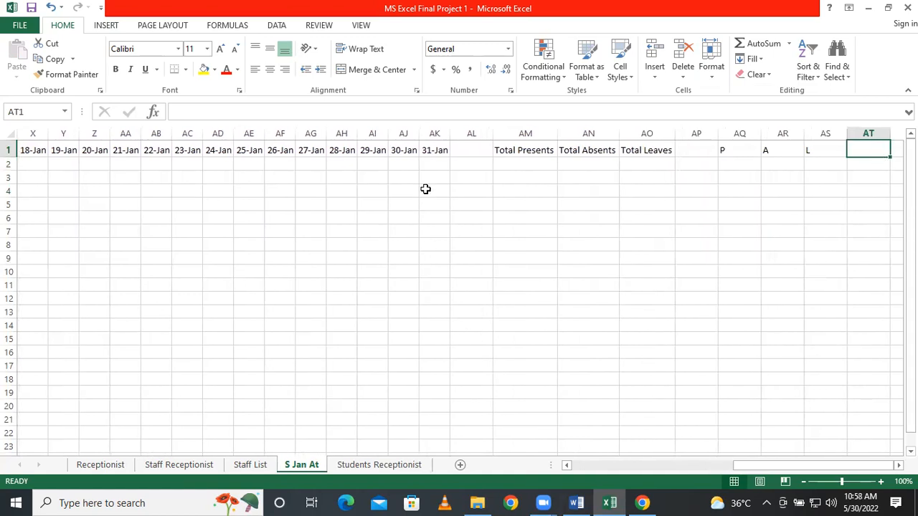
left_click(435, 165)
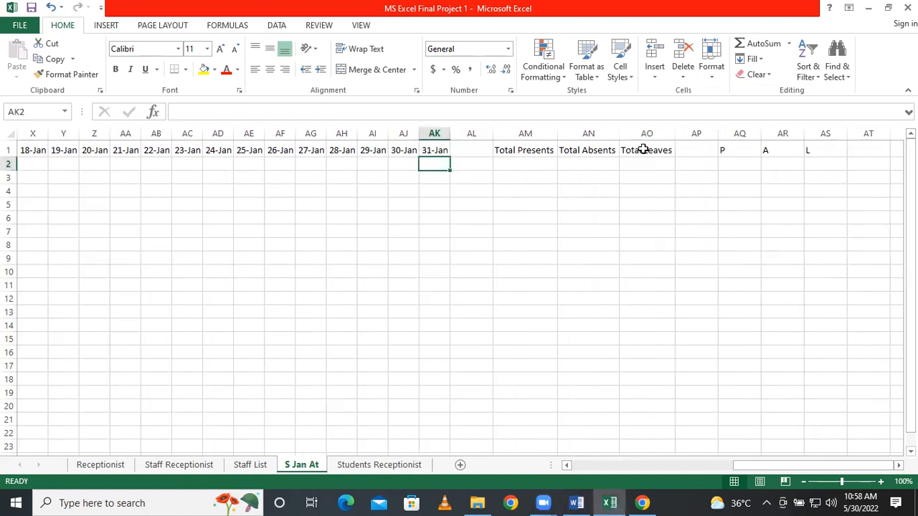
left_click(510, 217)
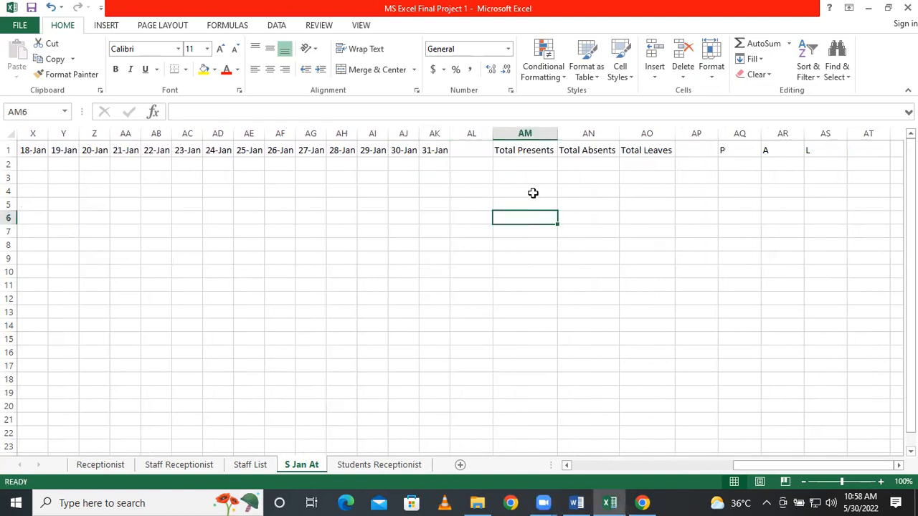
left_click(533, 193)
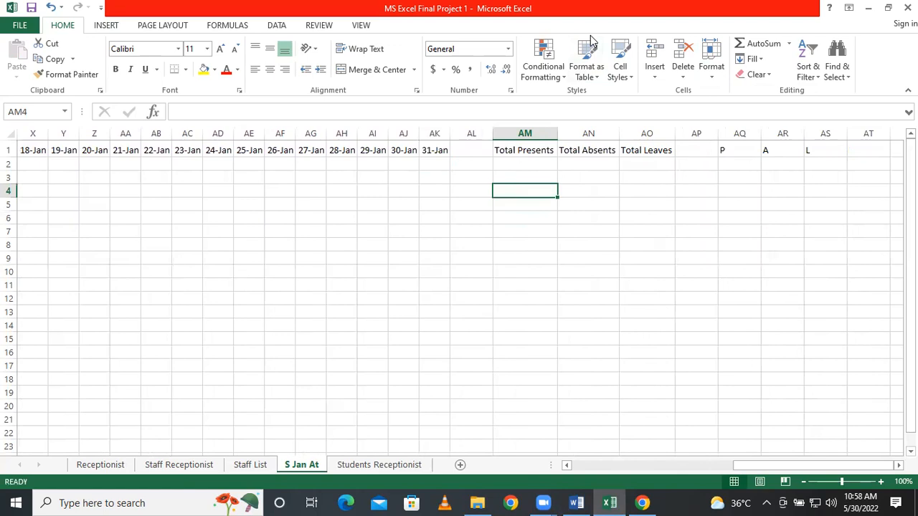